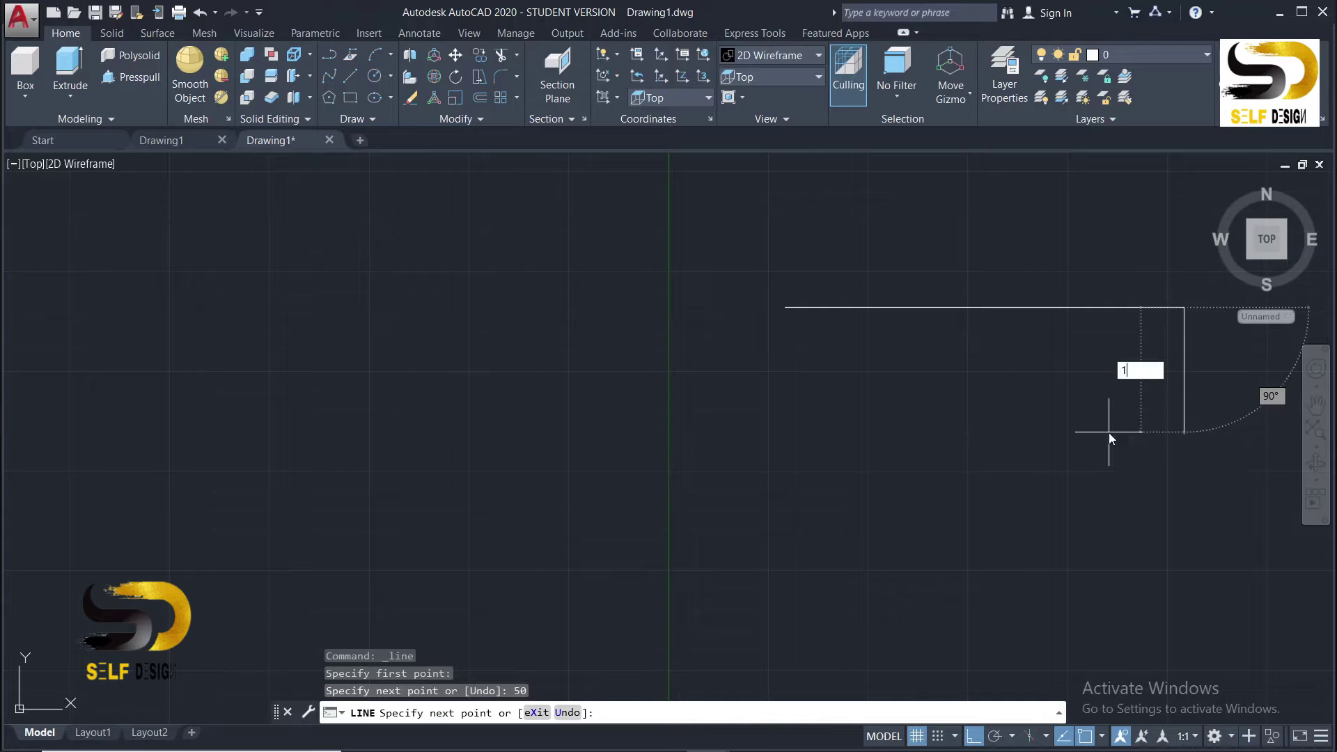
# Complete the 50 by 16 rectangle by drawing its 16-unit side, the second 50-unit side and the closing line to the start point
pyautogui.press('Return')
pyautogui.write('50')
pyautogui.press('Return')
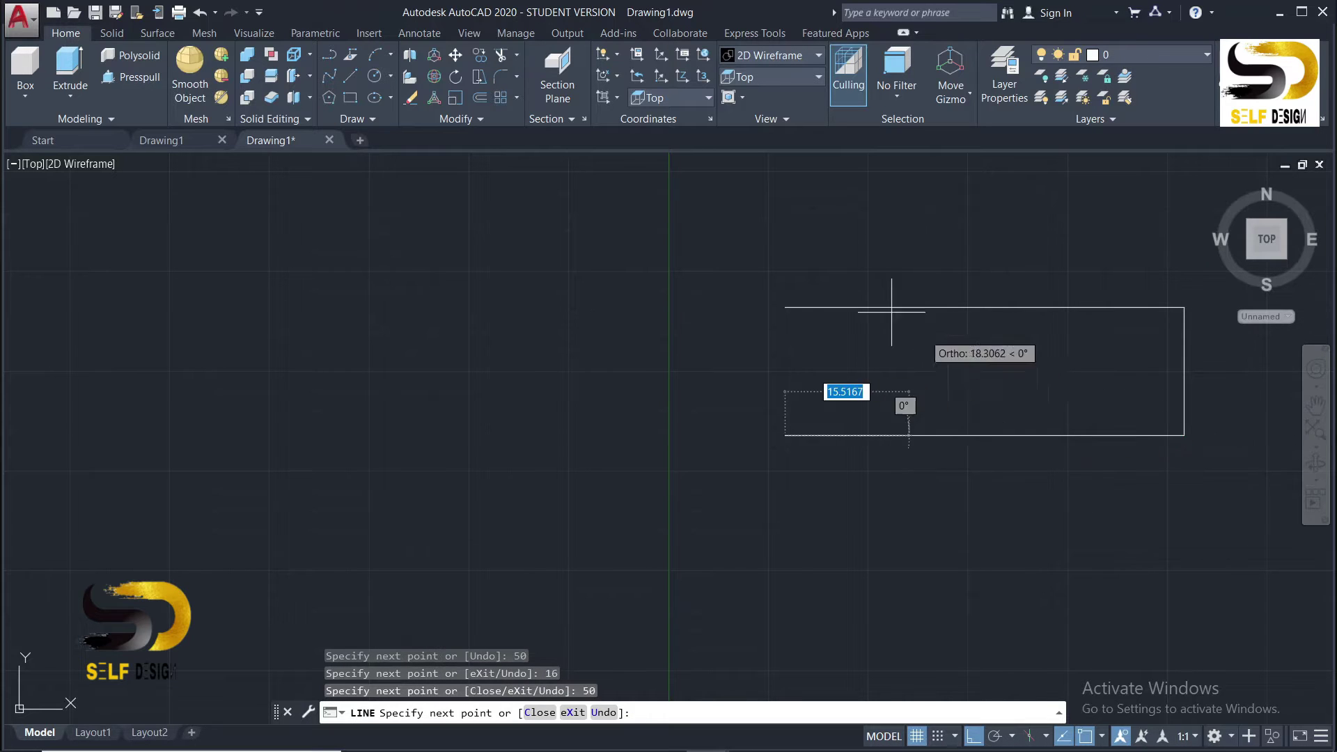
pyautogui.click(792, 310)
pyautogui.press('Escape')
pyautogui.scroll(-2, 591, 390)
pyautogui.scroll(-2, 464, 376)
pyautogui.scroll(3, 622, 369)
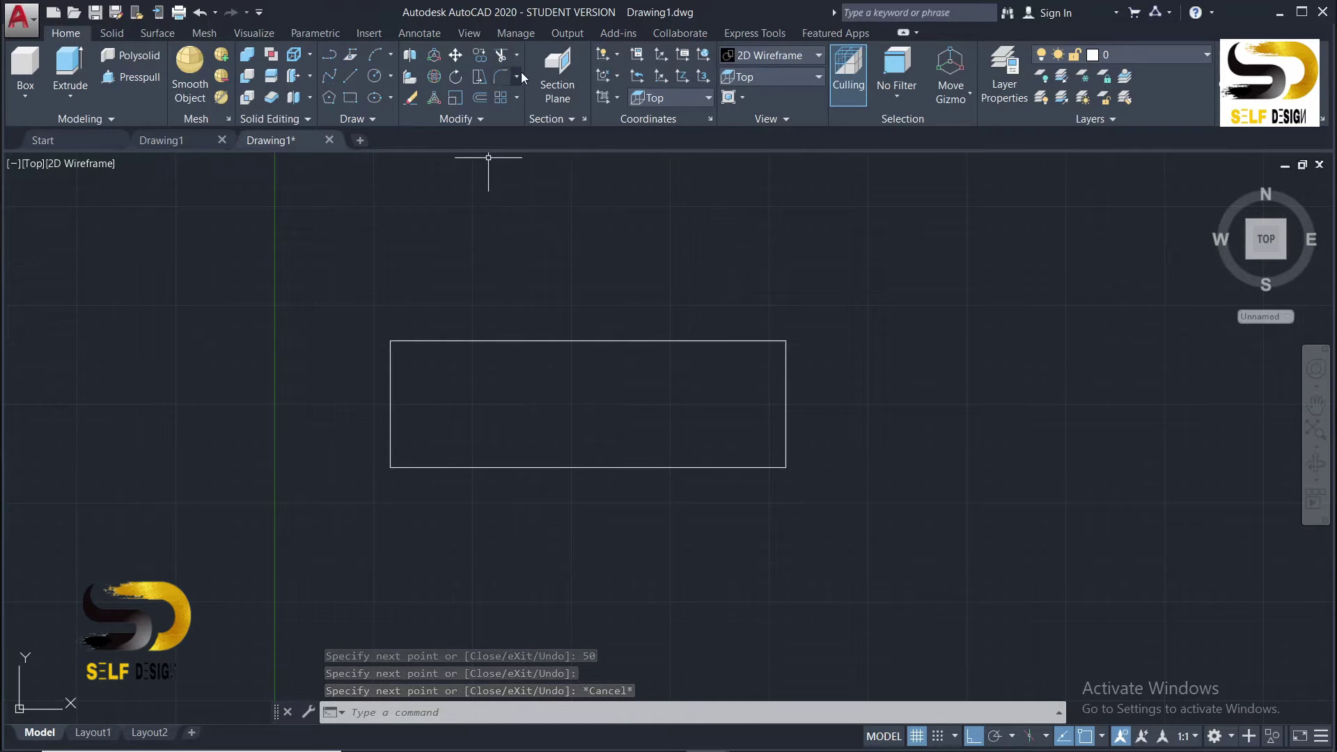
# Switch to the SW Isometric view and presspull the rectangle downward by 56 to form an upright block
pyautogui.click(775, 74)
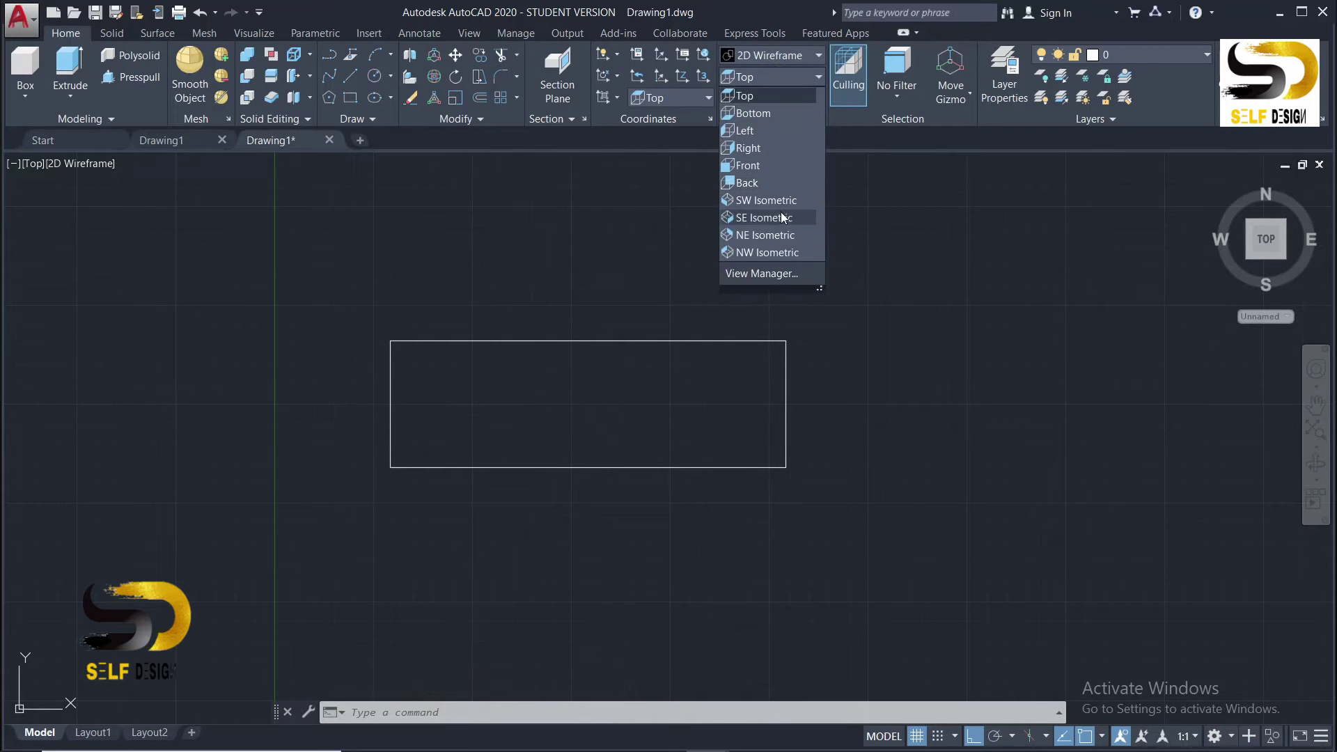
pyautogui.click(776, 199)
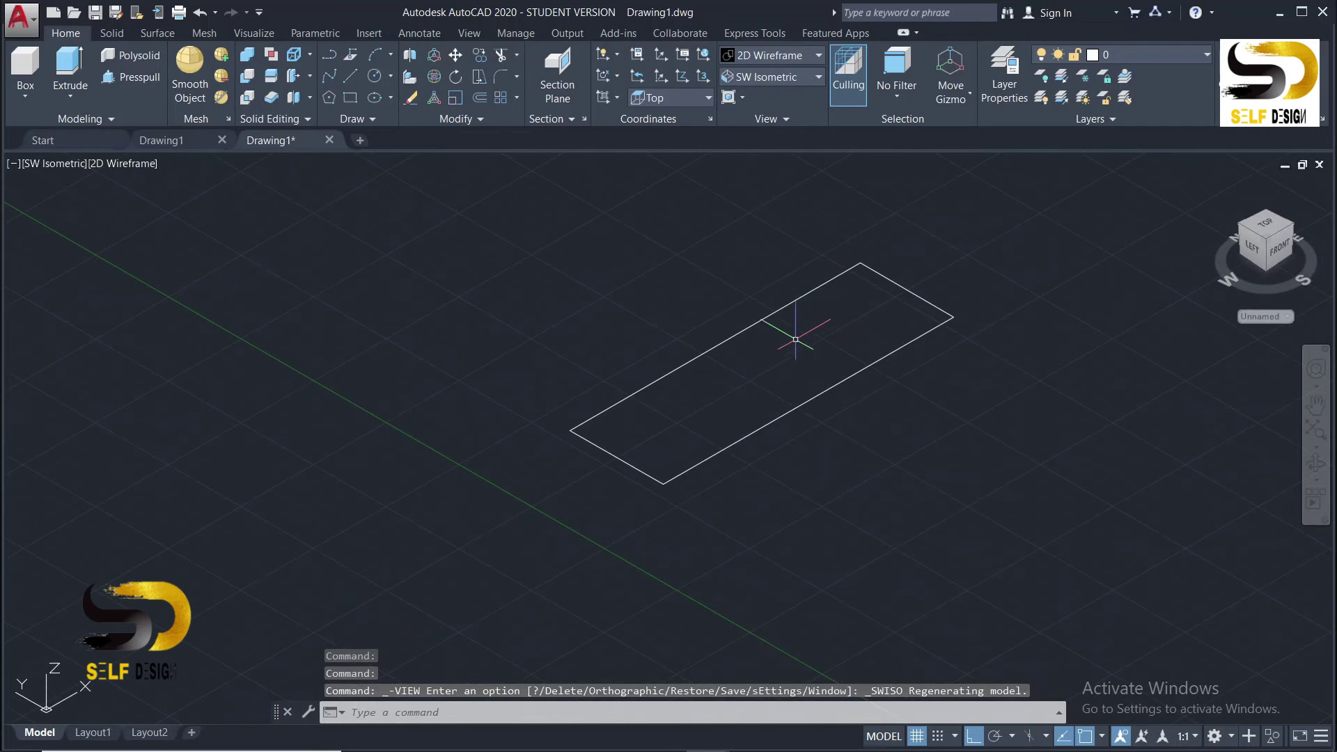
pyautogui.click(128, 75)
pyautogui.click(812, 370)
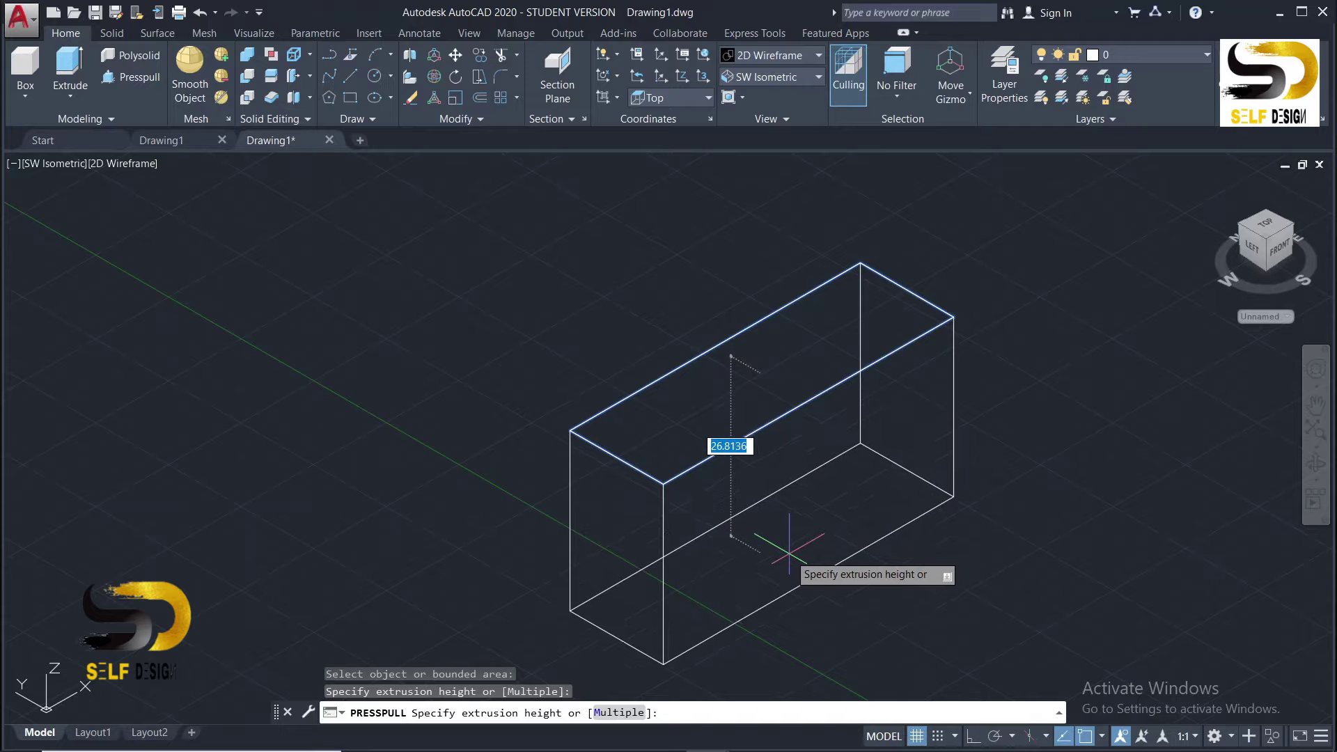
pyautogui.press('Return')
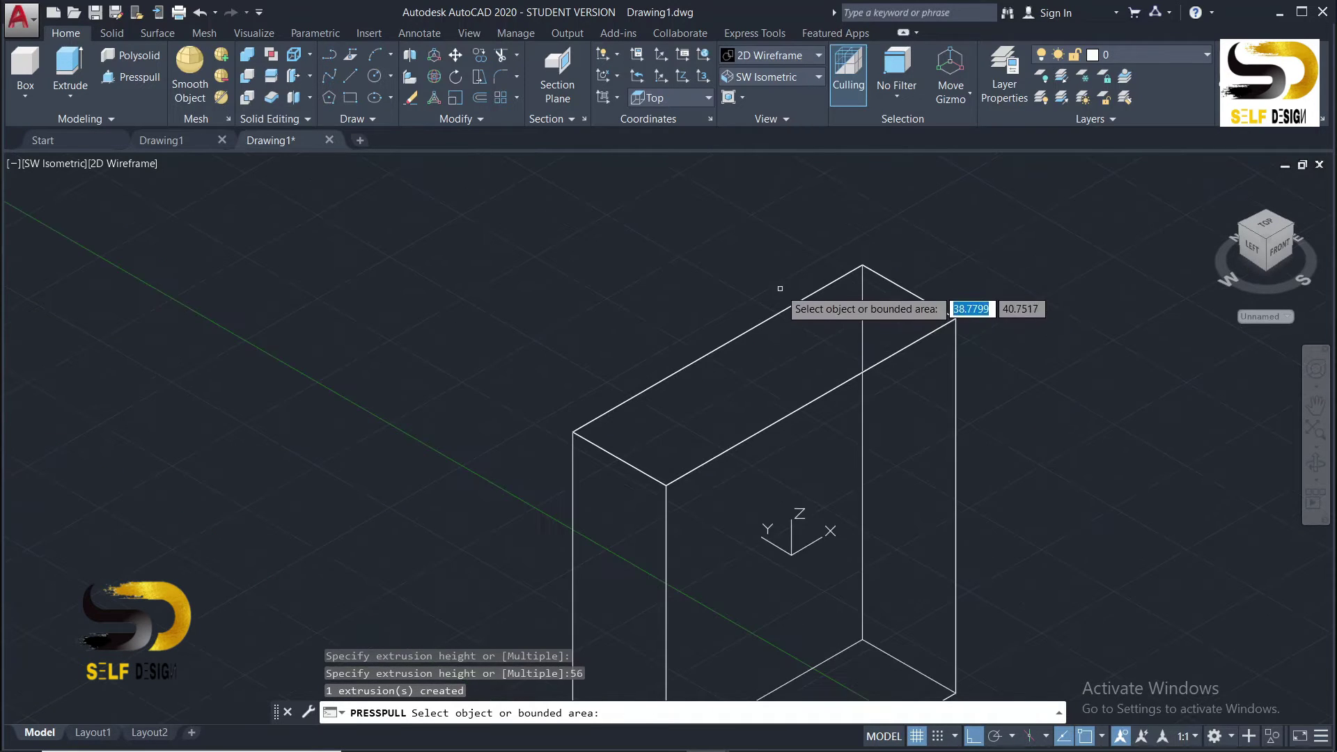
pyautogui.press('Escape')
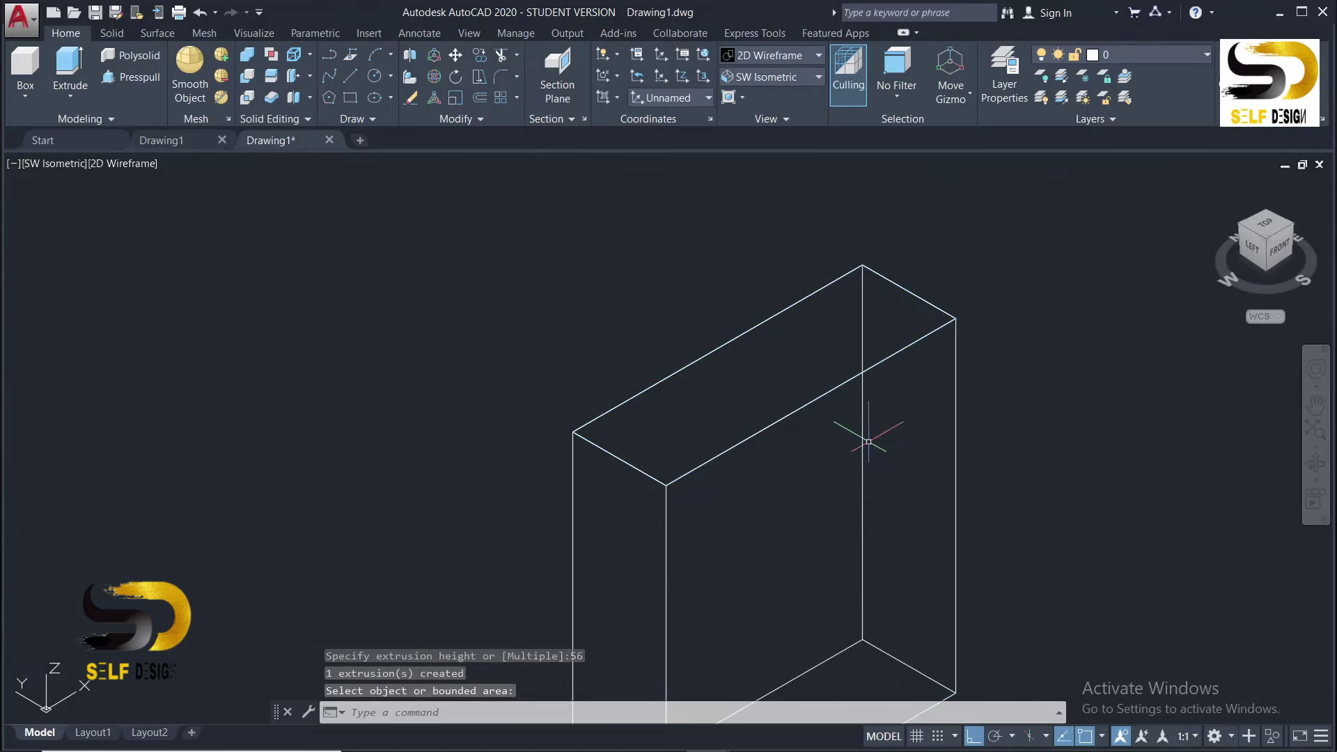
# Outline a 50 by 10 rectangle with lines along the lower edge of the block's front face, starting from its lower corner
pyautogui.scroll(-4, 748, 413)
pyautogui.scroll(2, 718, 435)
pyautogui.scroll(2, 723, 434)
pyautogui.scroll(-2, 717, 439)
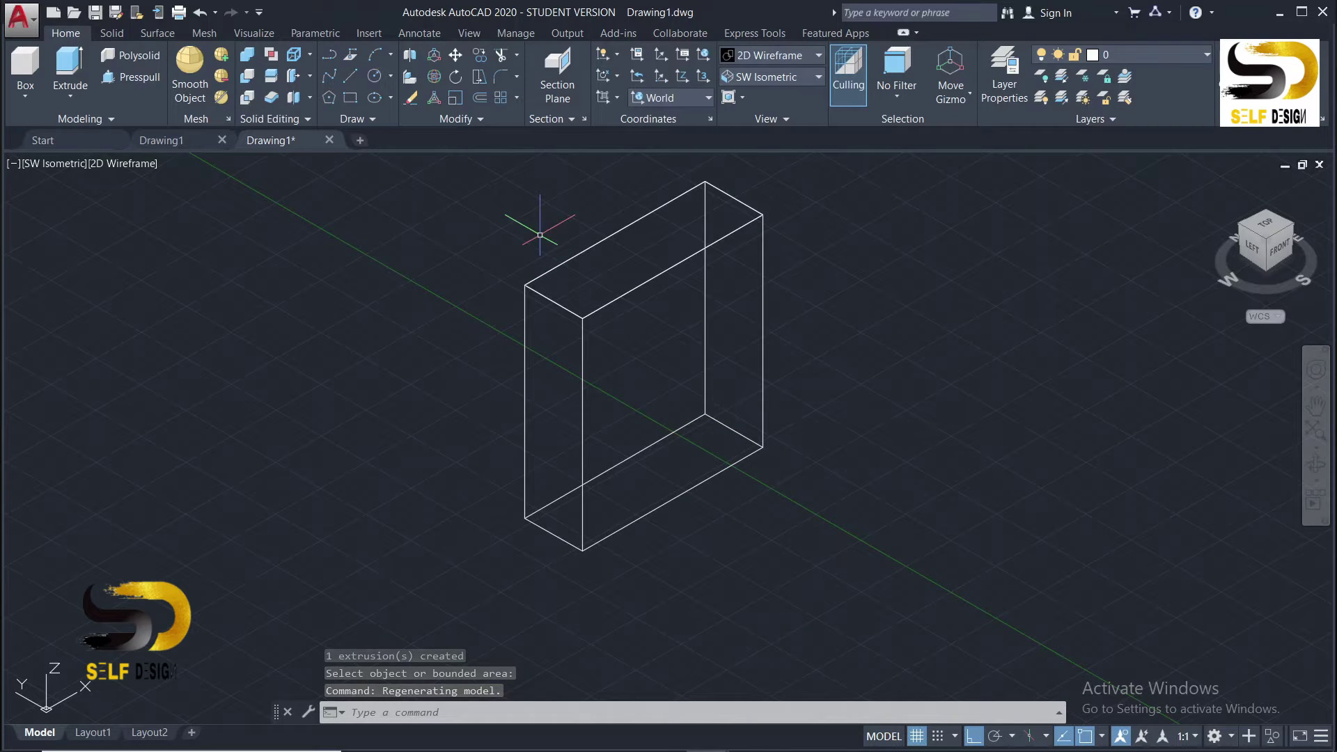
pyautogui.click(1316, 463)
pyautogui.moveTo(1098, 436); pyautogui.dragTo(1036, 360)
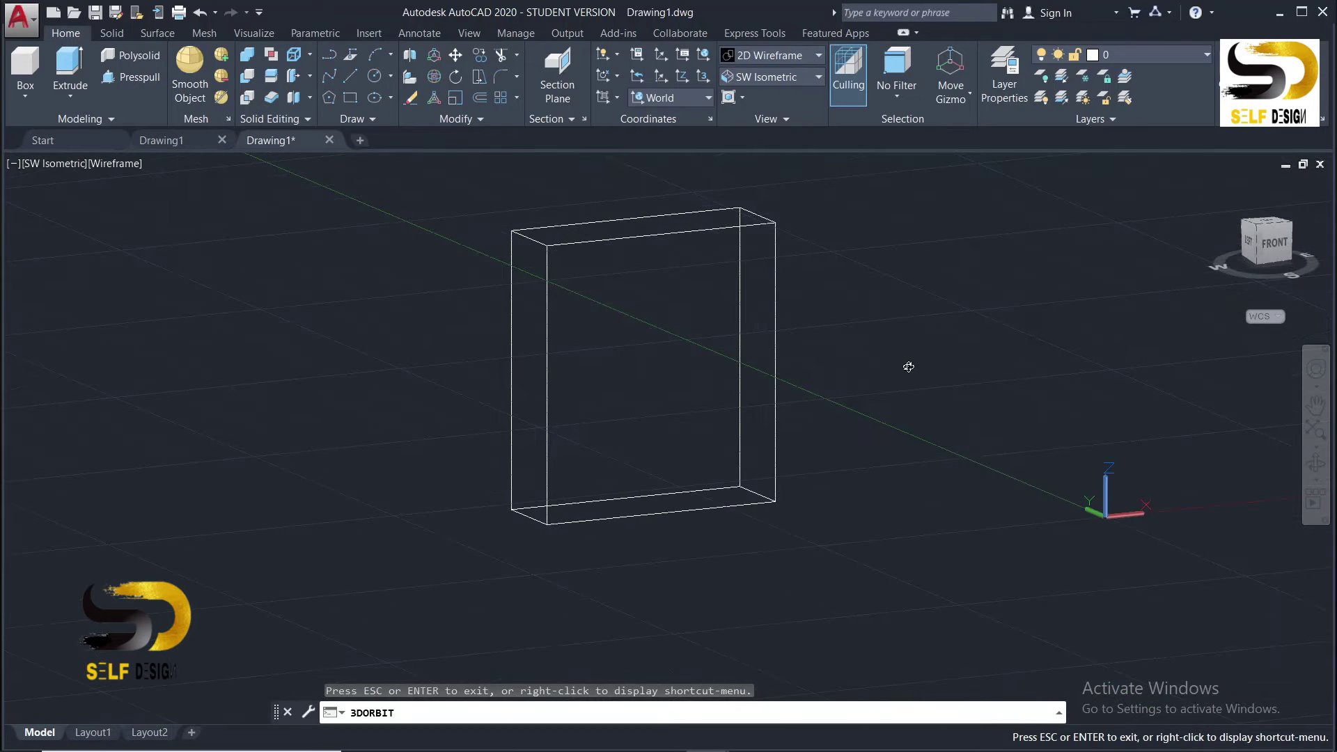
pyautogui.press('Escape')
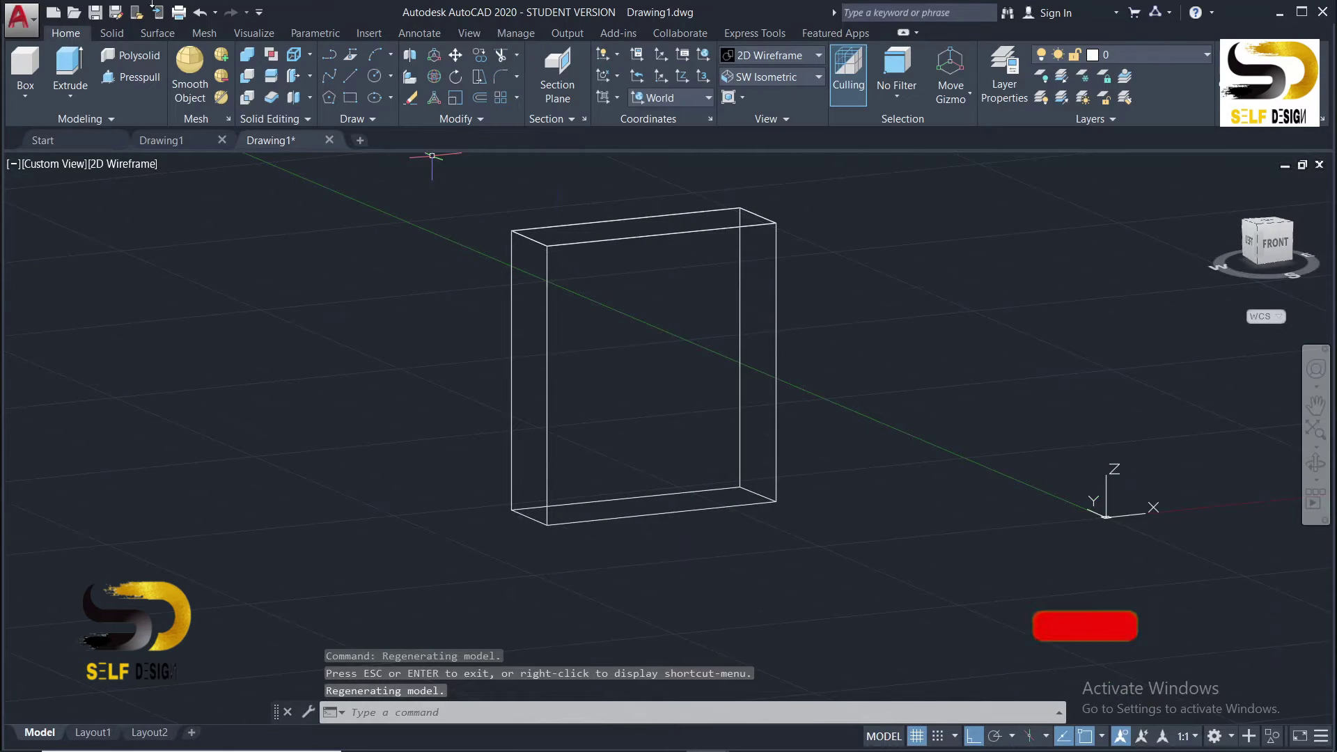
pyautogui.click(351, 75)
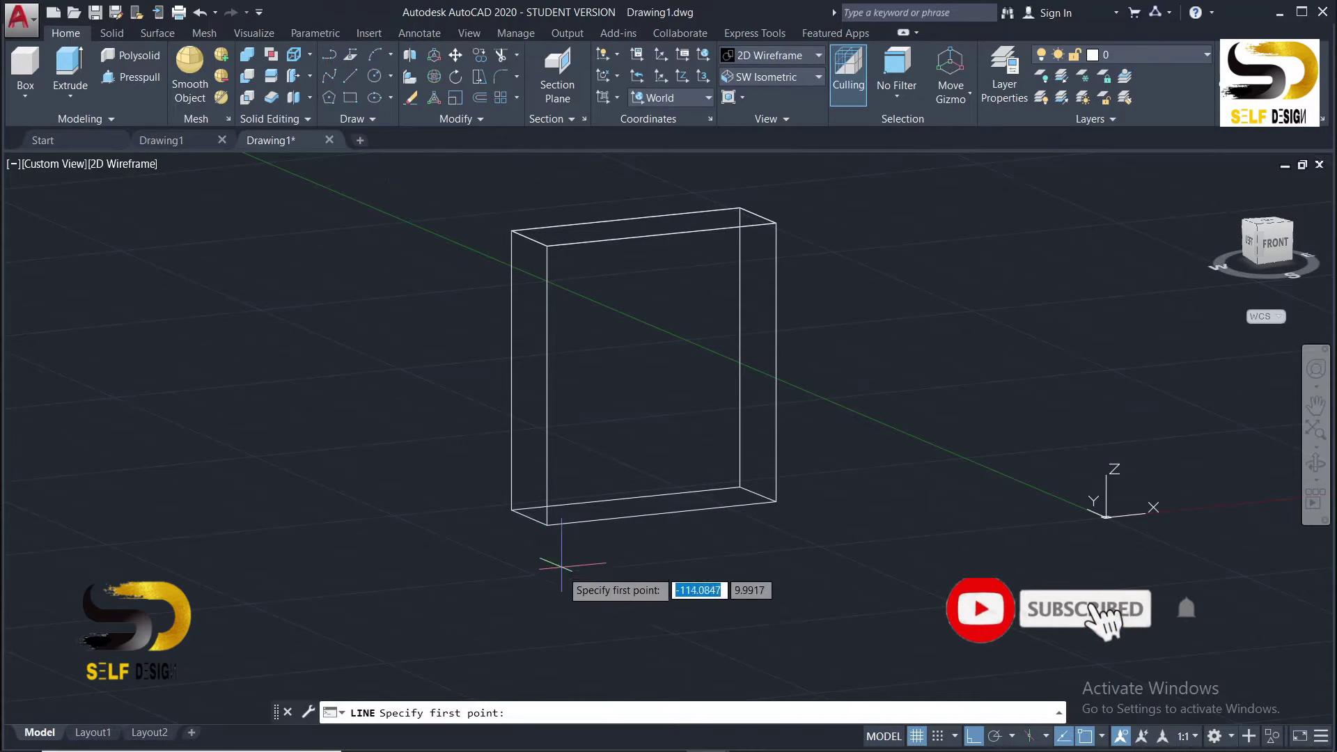
pyautogui.click(548, 523)
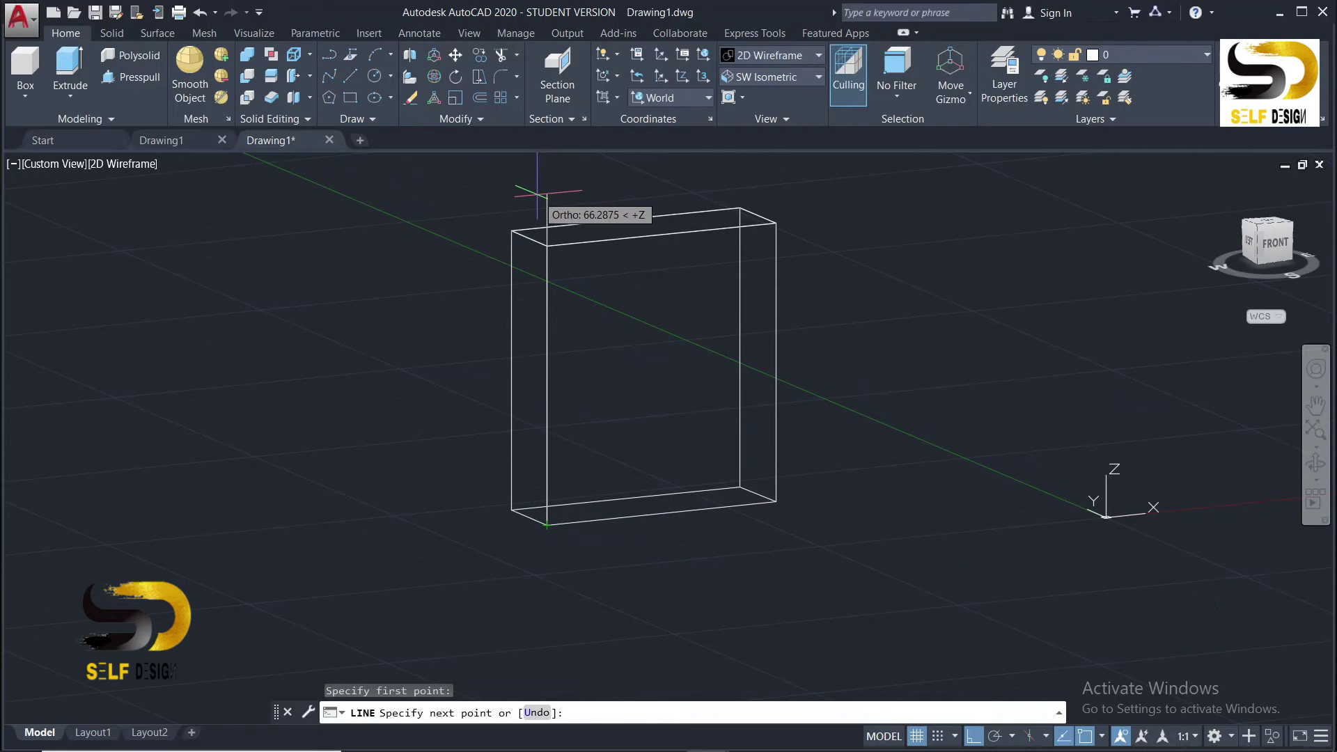
pyautogui.write('10')
pyautogui.press('Return')
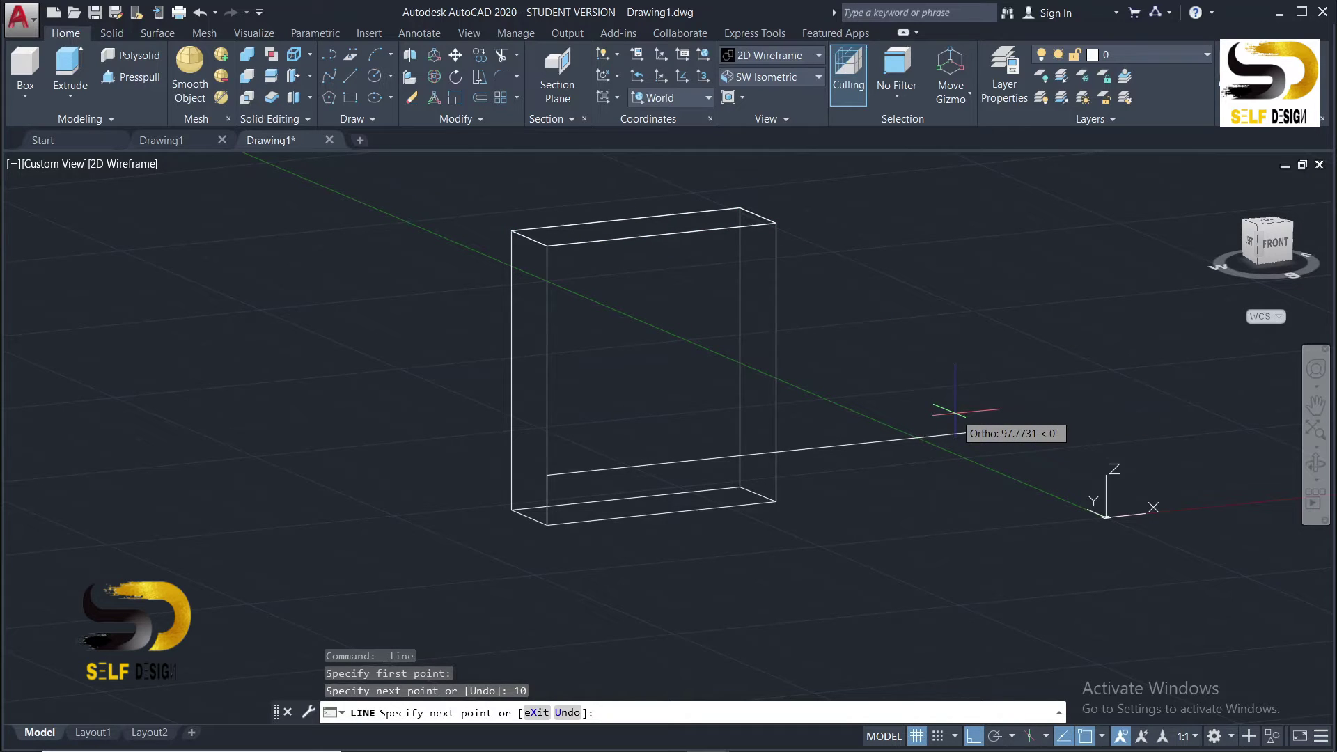
pyautogui.write('5')
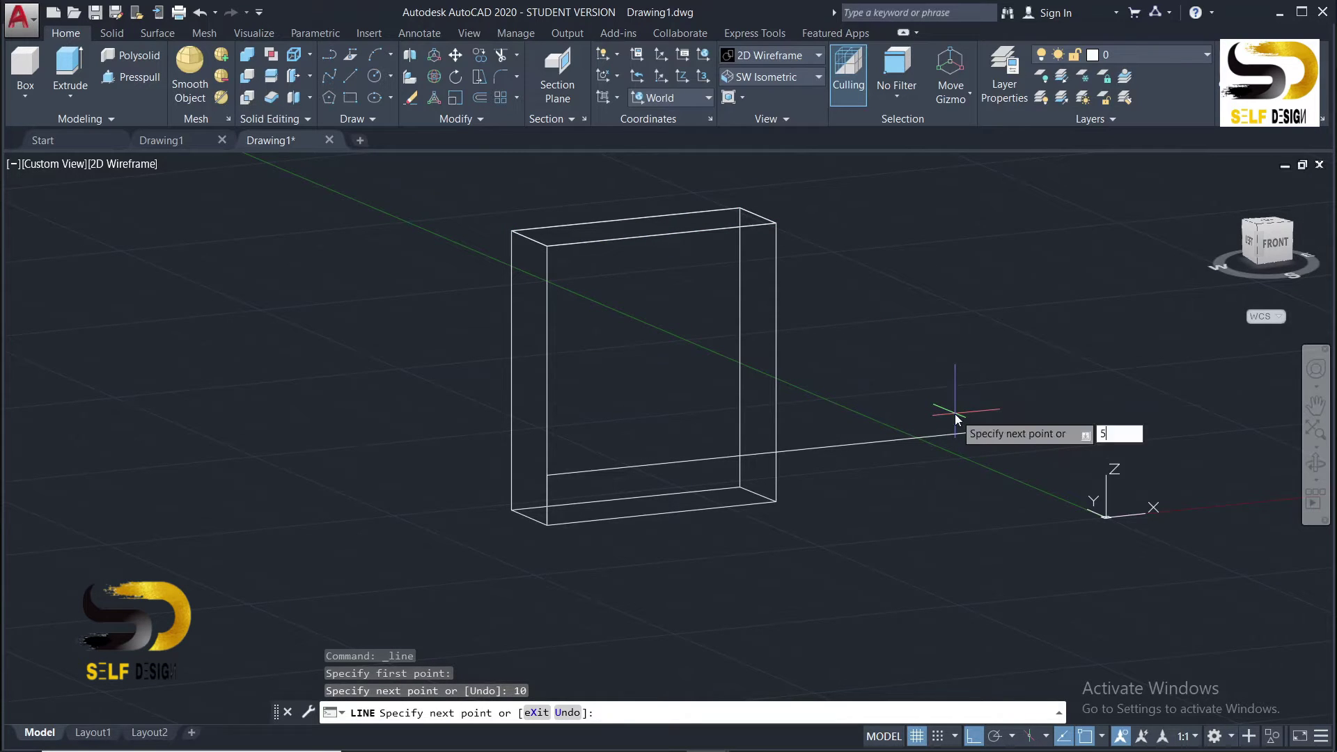
pyautogui.write('0')
pyautogui.press('Return')
pyautogui.click(777, 498)
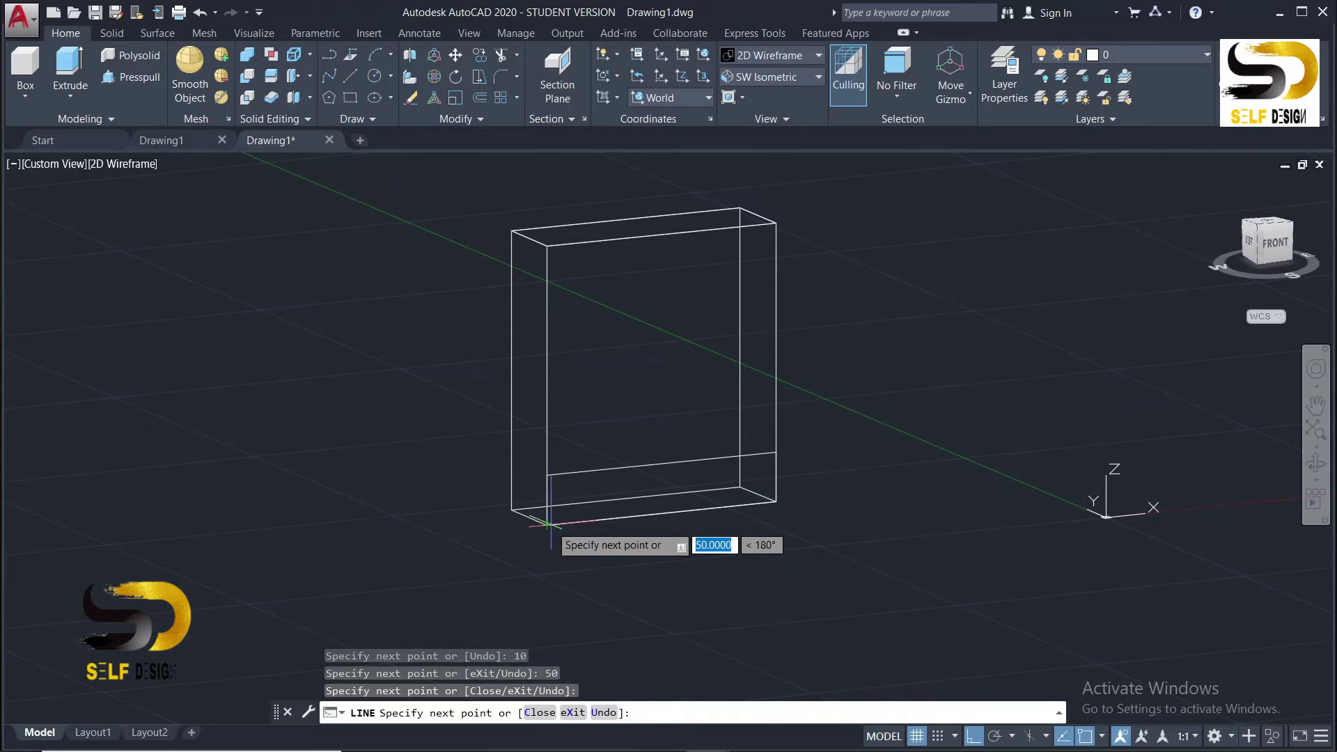
pyautogui.click(549, 523)
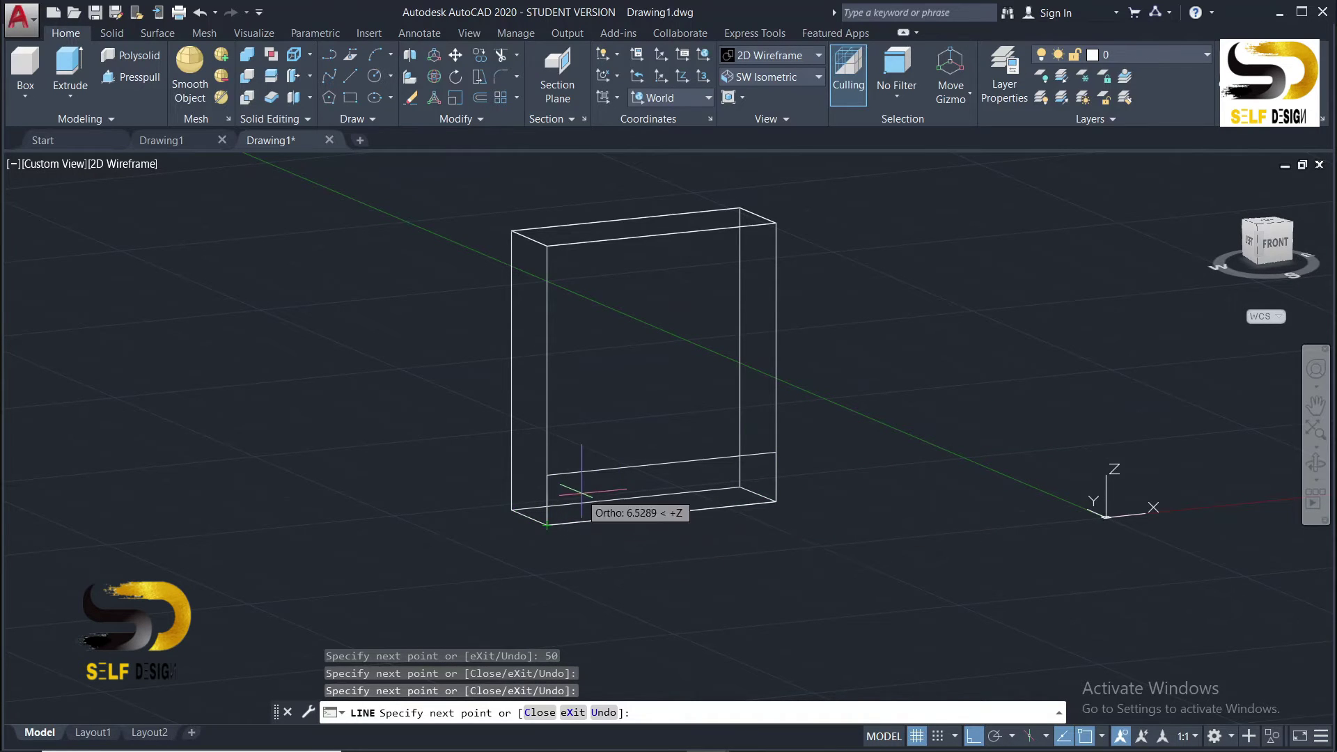
pyautogui.press('Escape')
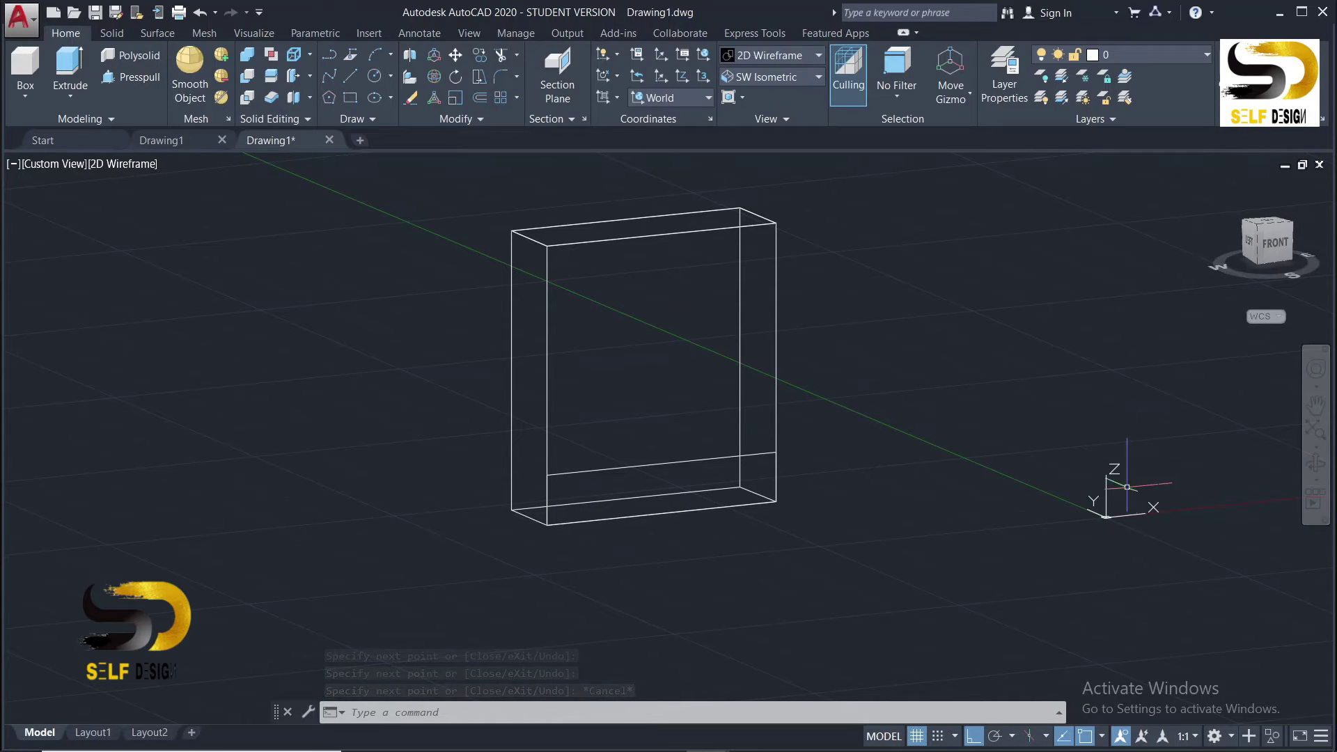
pyautogui.press('Escape')
# Presspull the 50 by 10 strip at the foot of the block outward by 71 to form the base plate
pyautogui.click(1318, 470)
pyautogui.moveTo(683, 406); pyautogui.dragTo(742, 416)
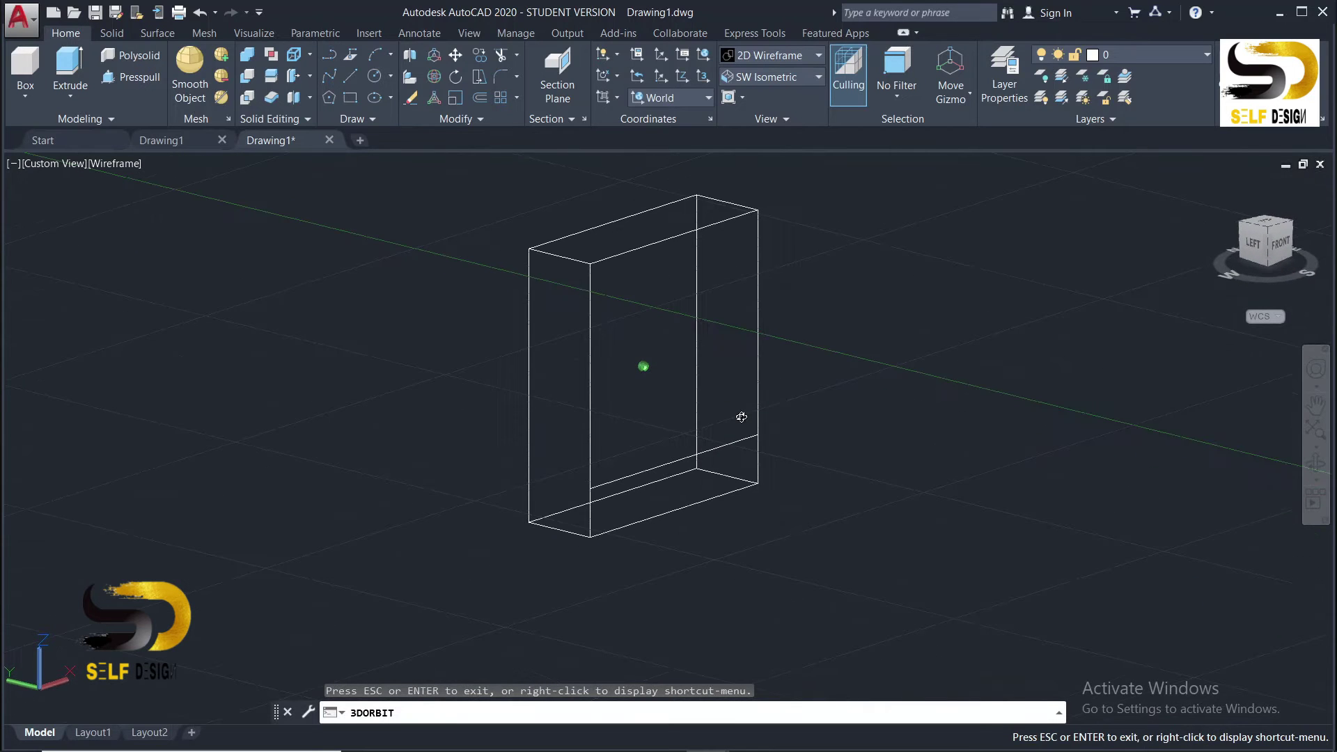
pyautogui.press('Escape')
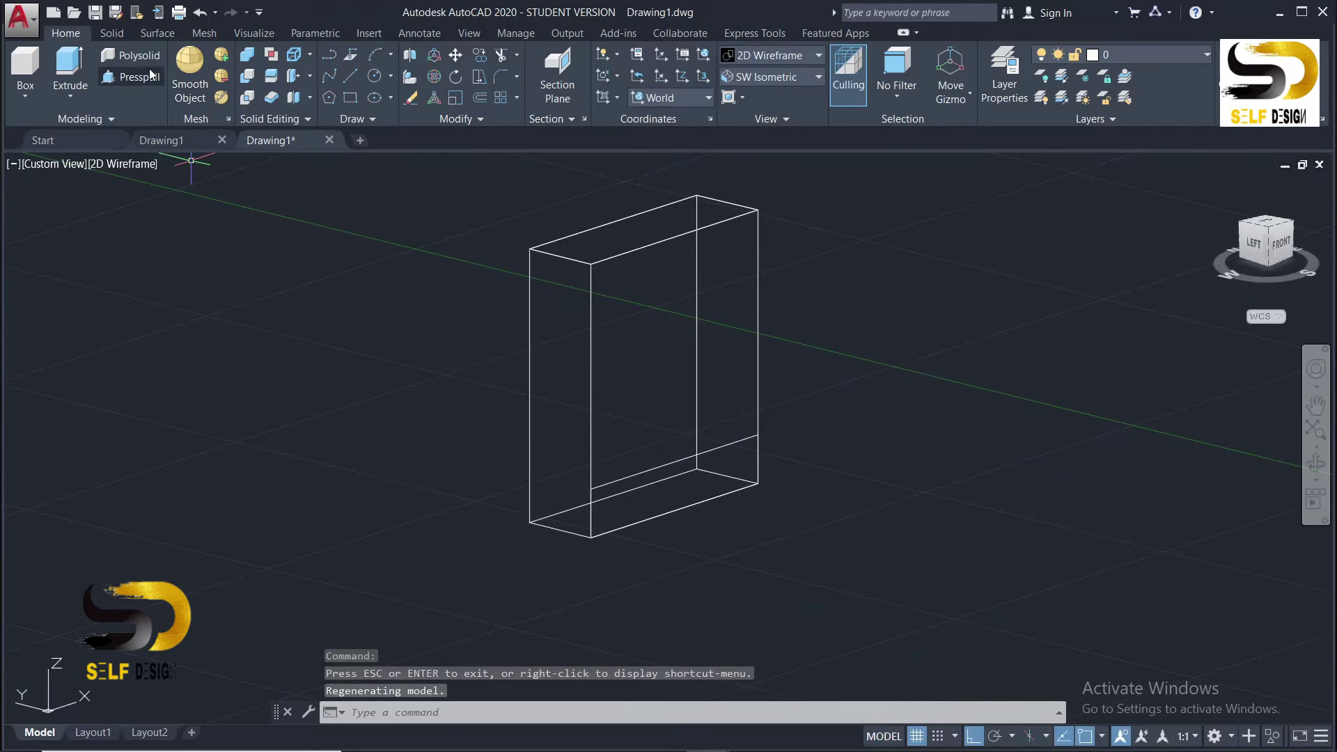
pyautogui.click(132, 76)
pyautogui.click(647, 496)
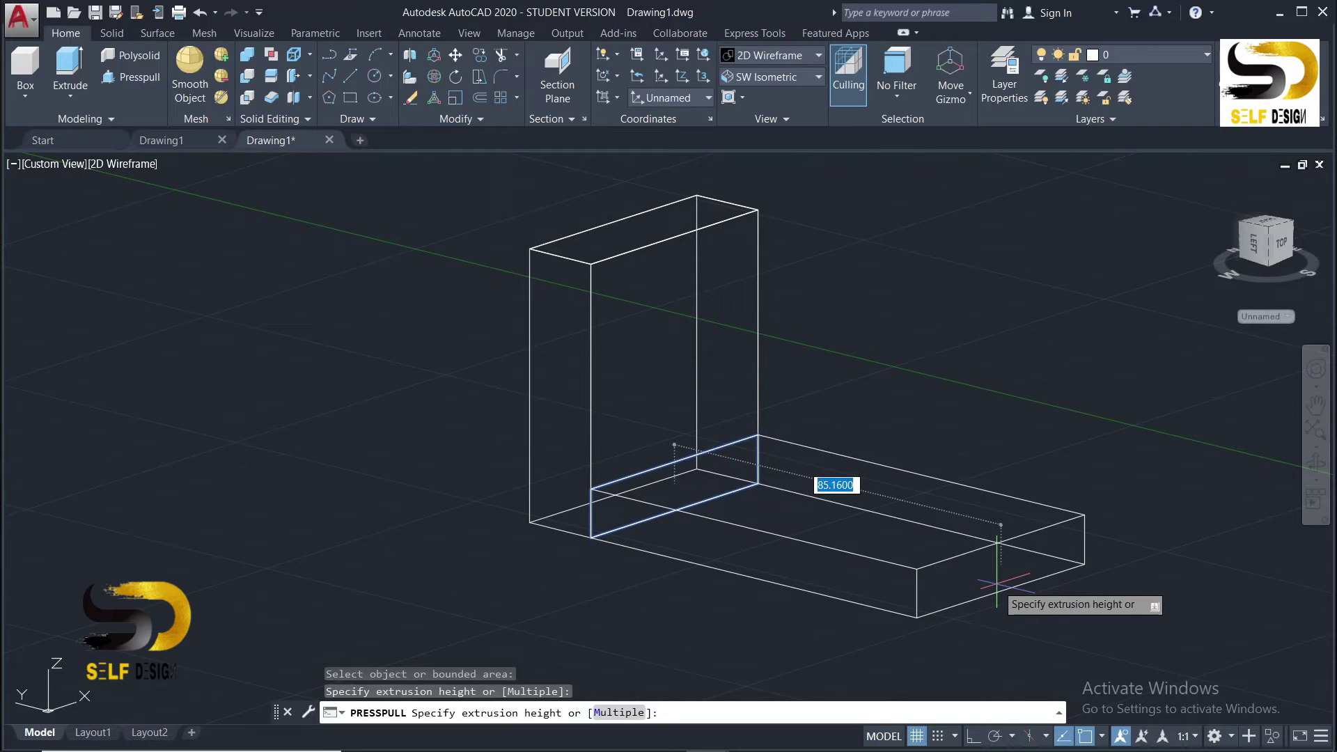
pyautogui.press('Return')
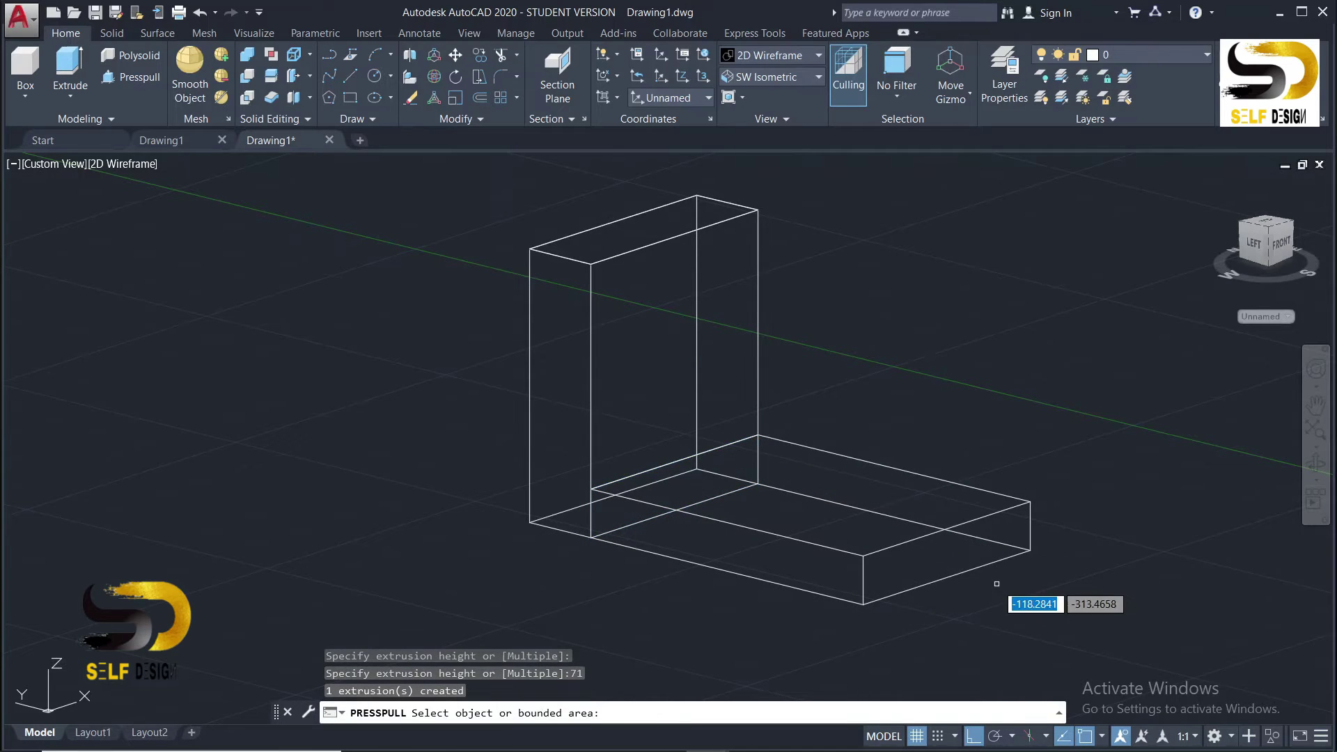
pyautogui.press('Escape')
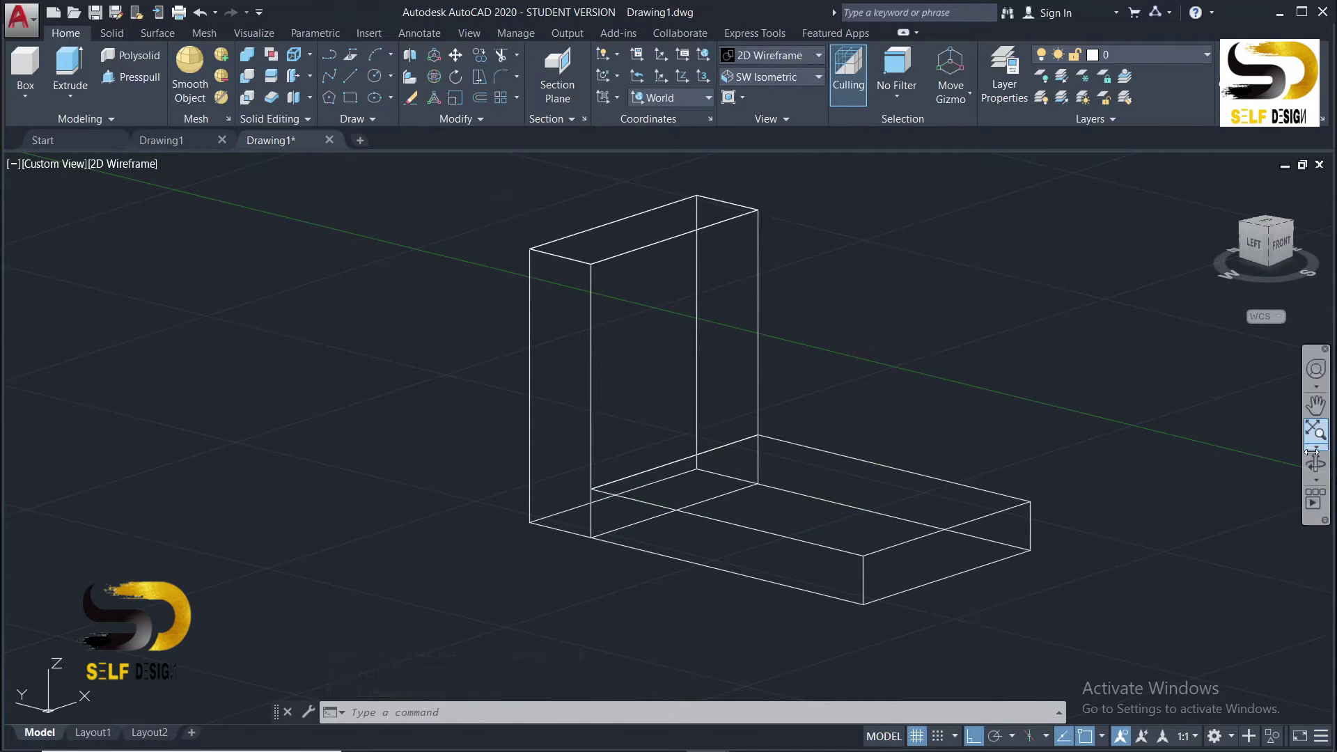
# On the base plate's top face, draw a line 20 along the outer edge from its near corner and 71 back to the upright block
pyautogui.click(1315, 461)
pyautogui.moveTo(1098, 439); pyautogui.dragTo(1144, 410)
pyautogui.press('Escape')
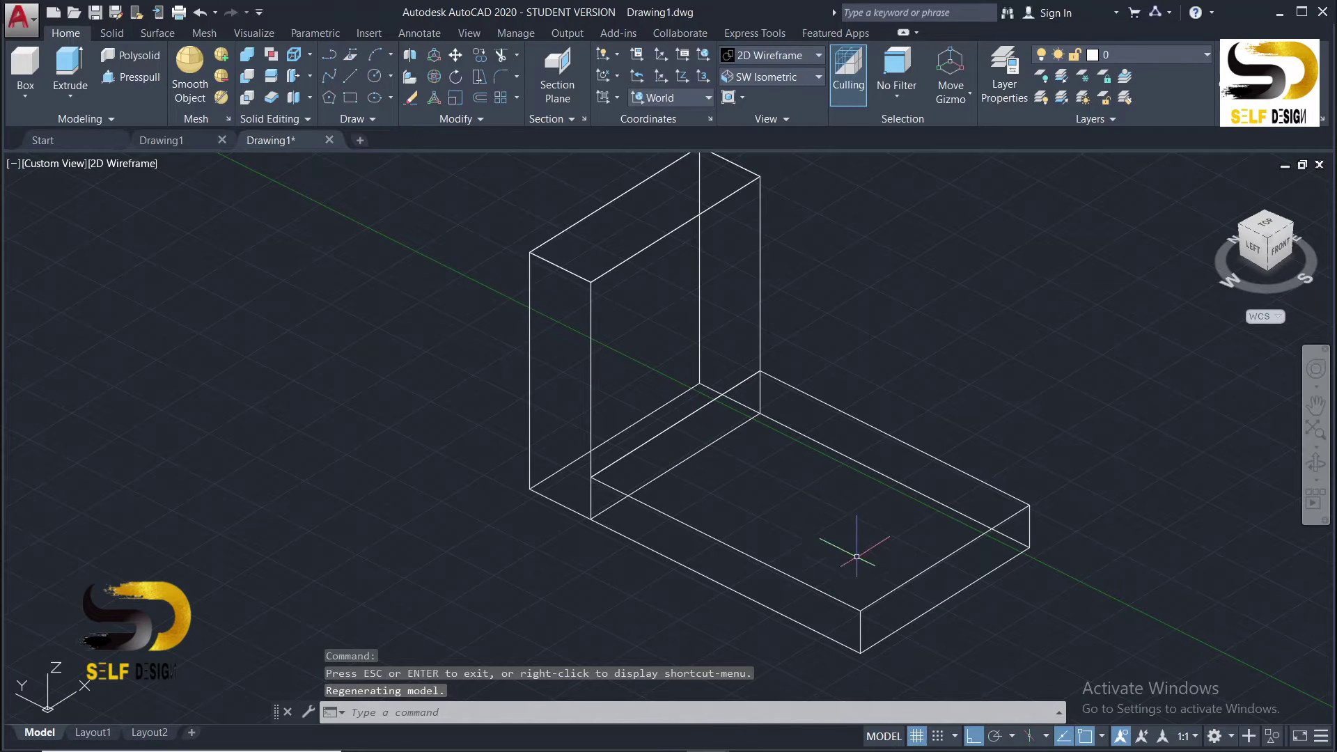
pyautogui.click(350, 76)
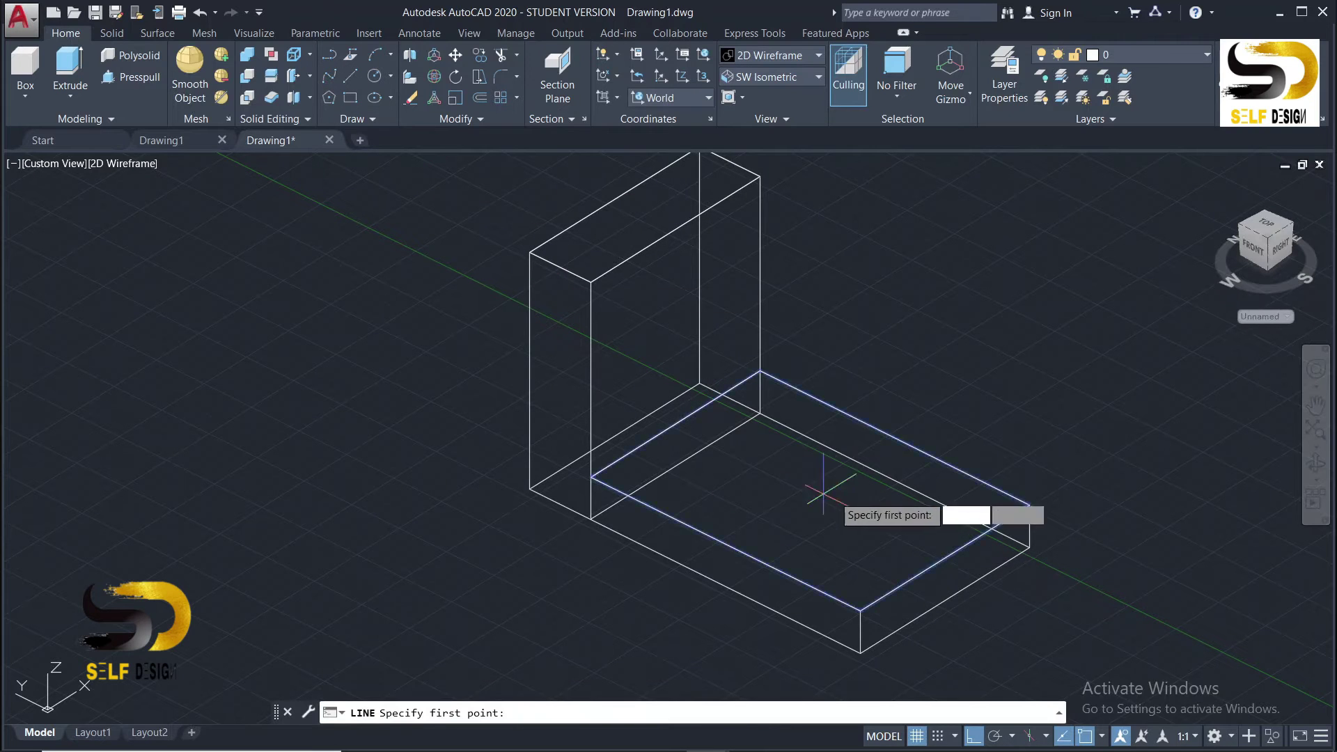
pyautogui.click(861, 612)
pyautogui.write('20')
pyautogui.press('Return')
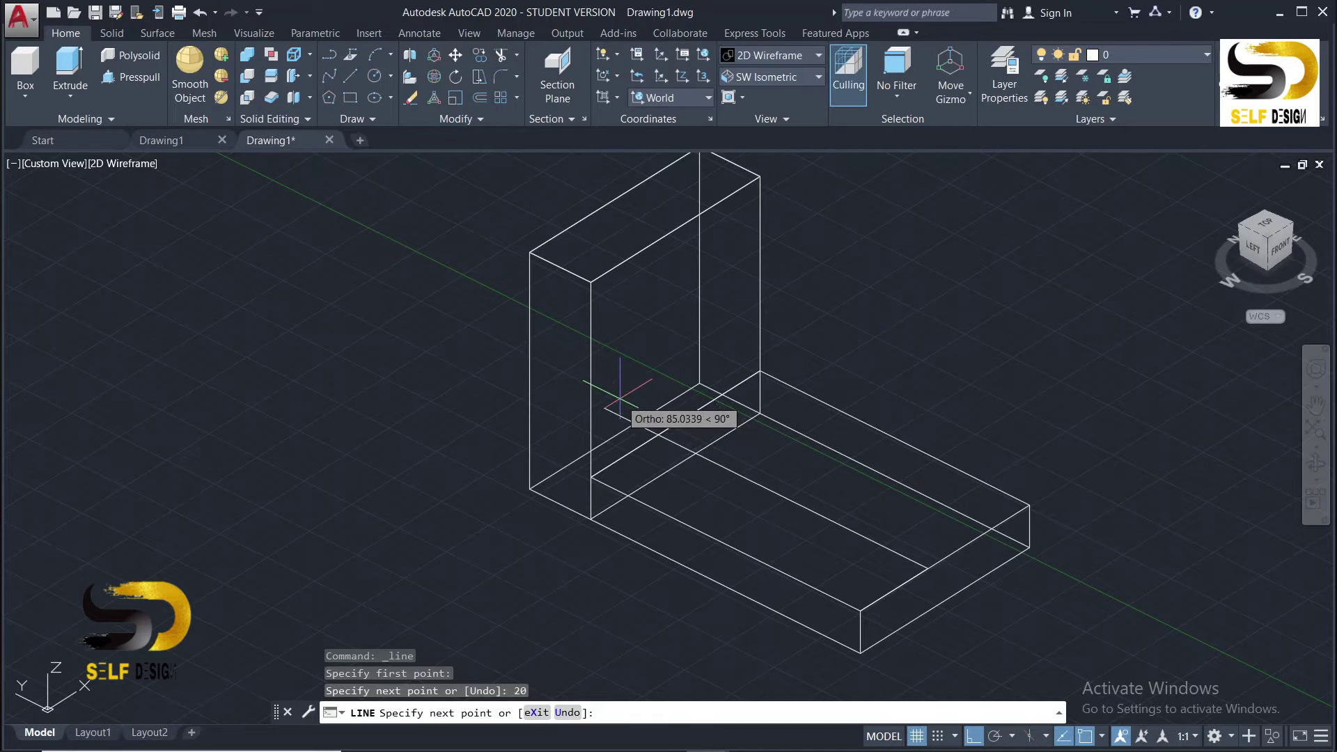
pyautogui.write('71')
pyautogui.press('Return')
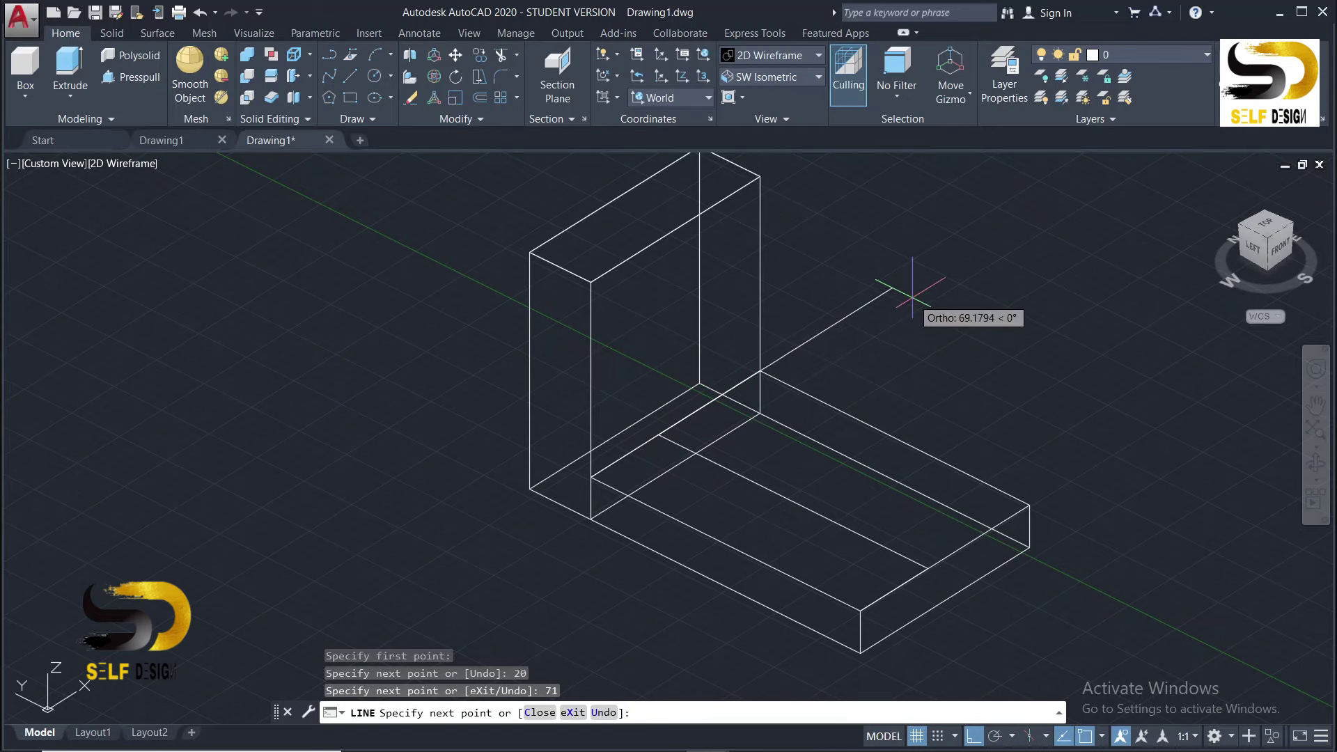
# Continue the line 10 along the foot of the upright block and 71 back to the plate's outer edge, bounding a central strip
pyautogui.write('10')
pyautogui.press('Return')
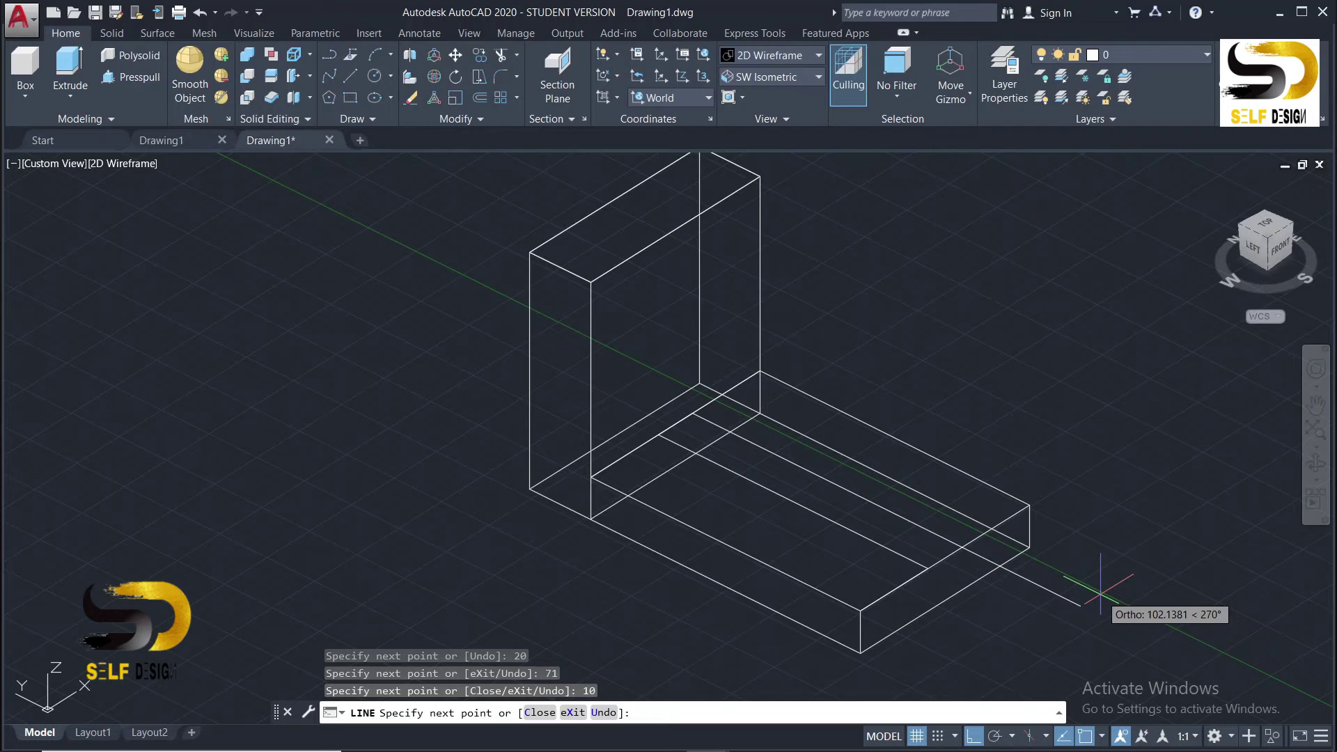
pyautogui.write('71')
pyautogui.press('Return')
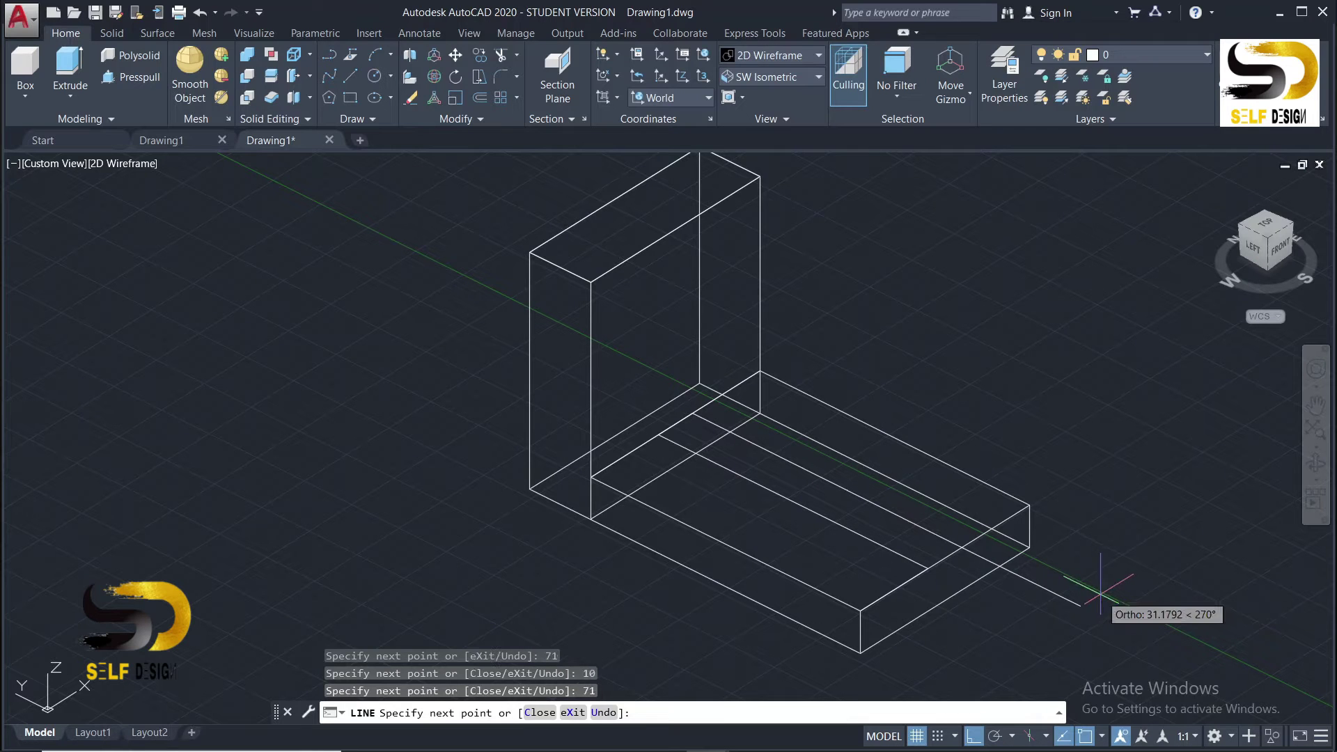
pyautogui.press('Escape')
pyautogui.press('Escape')
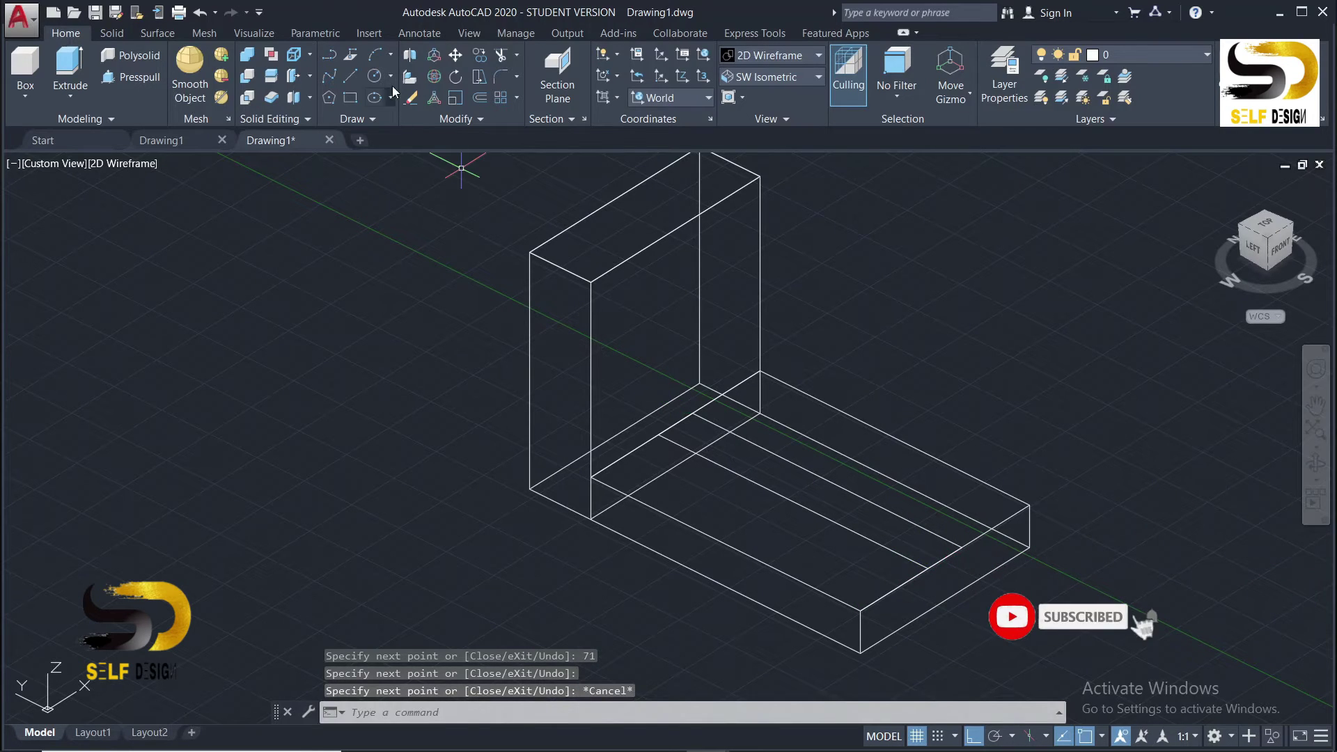
# Presspull the central 10-wide strip on the base plate upward to the top edge level of the upright block
pyautogui.click(139, 77)
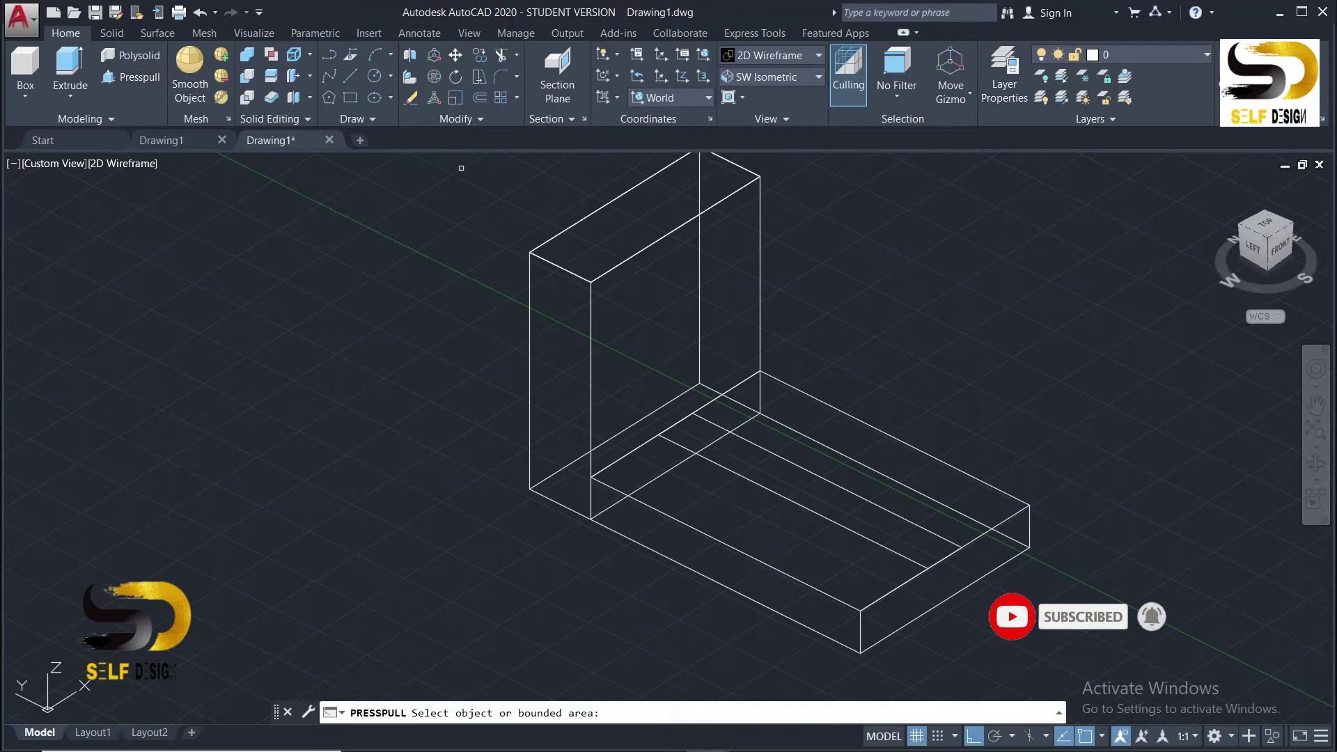
pyautogui.click(780, 469)
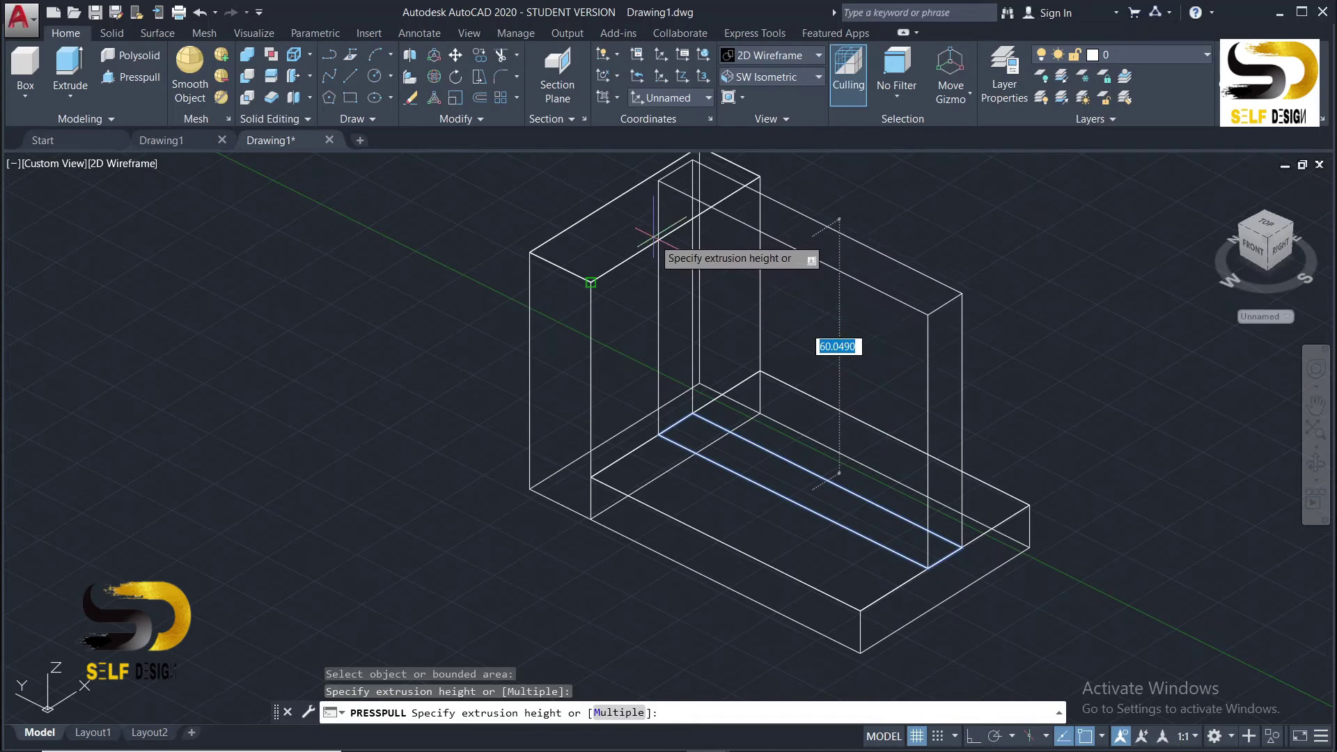
pyautogui.click(616, 273)
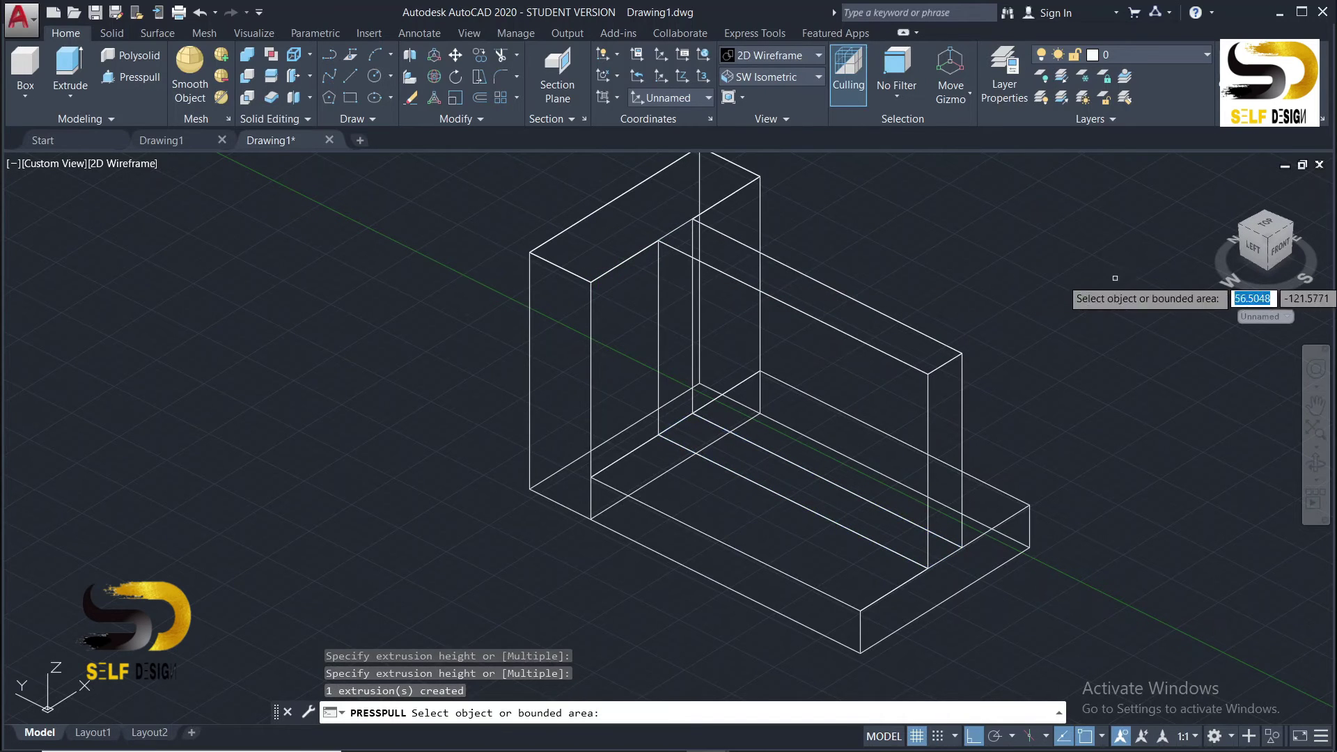
pyautogui.press('Return')
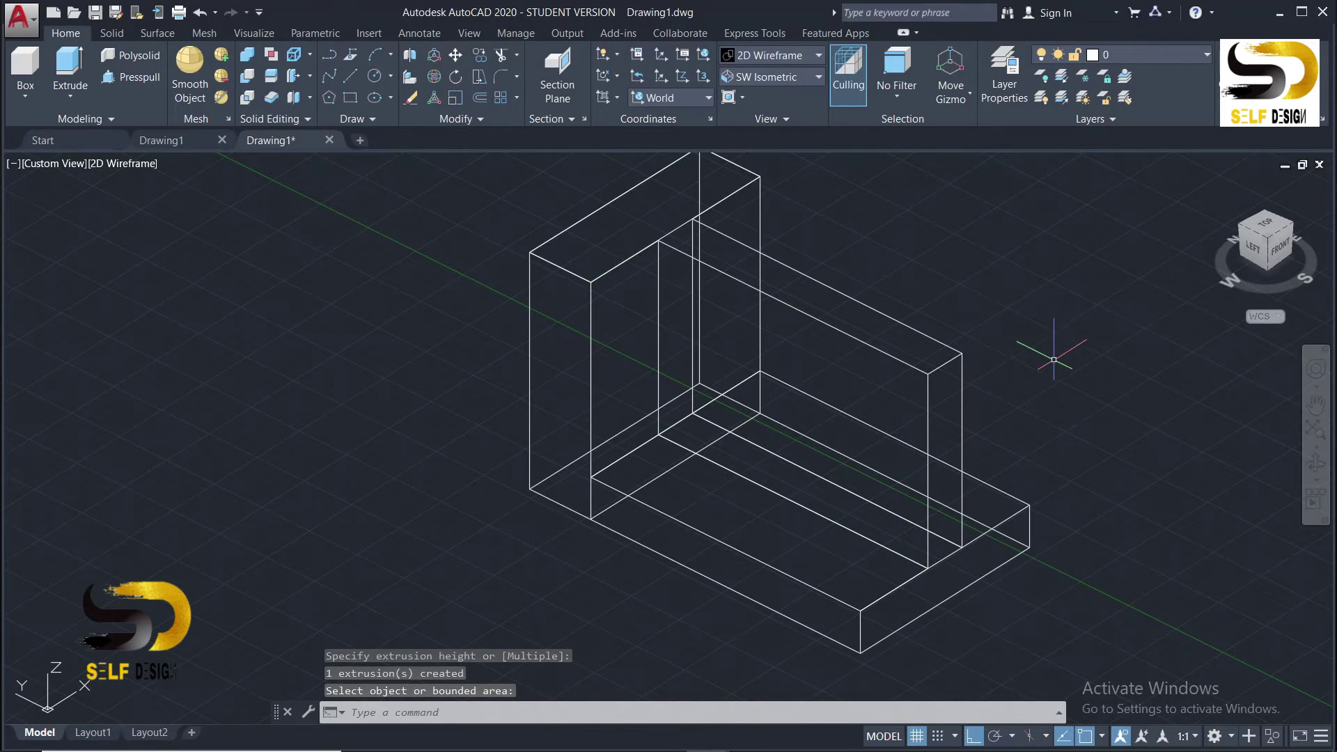
# Draw a diagonal line across the rib's side face from its top corner at the upright block to its bottom outer corner
pyautogui.keyDown('shift'); pyautogui.moveTo(1045, 411); pyautogui.dragTo(1065, 376, button='middle'); pyautogui.keyUp('shift')
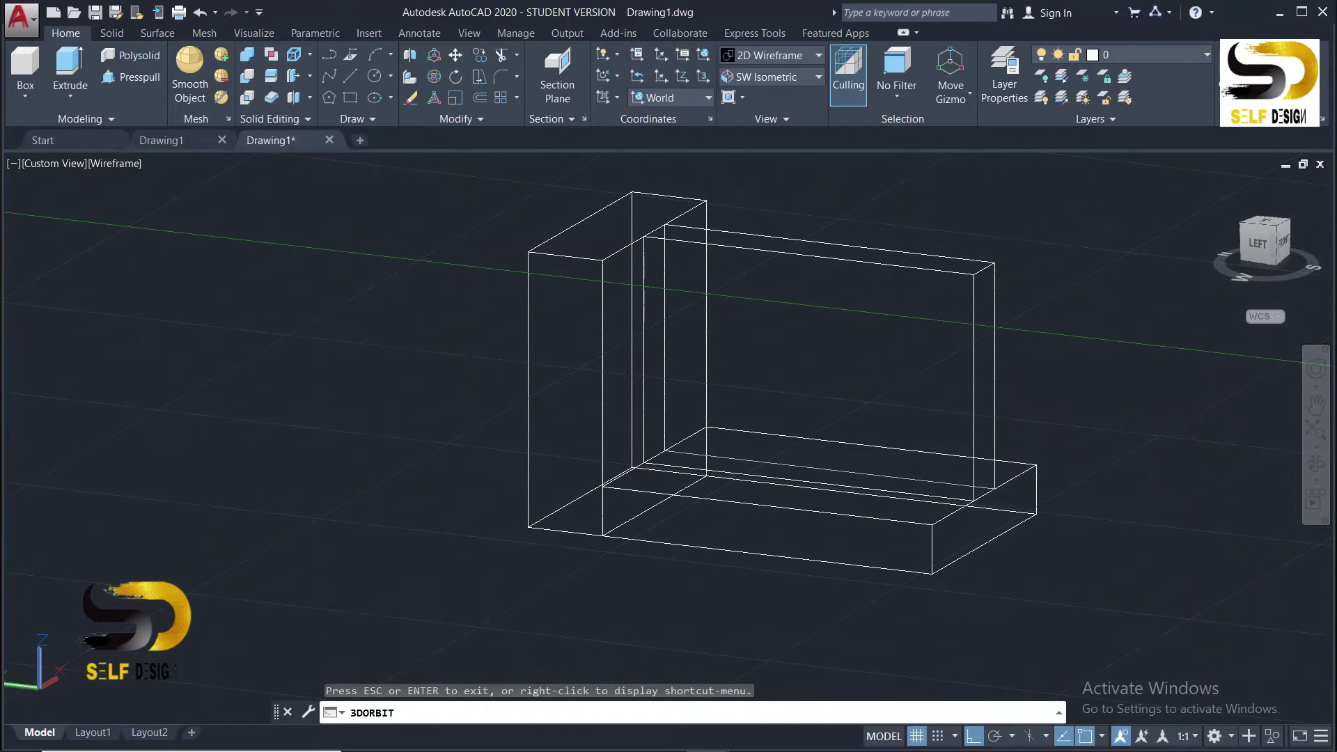
pyautogui.click(350, 75)
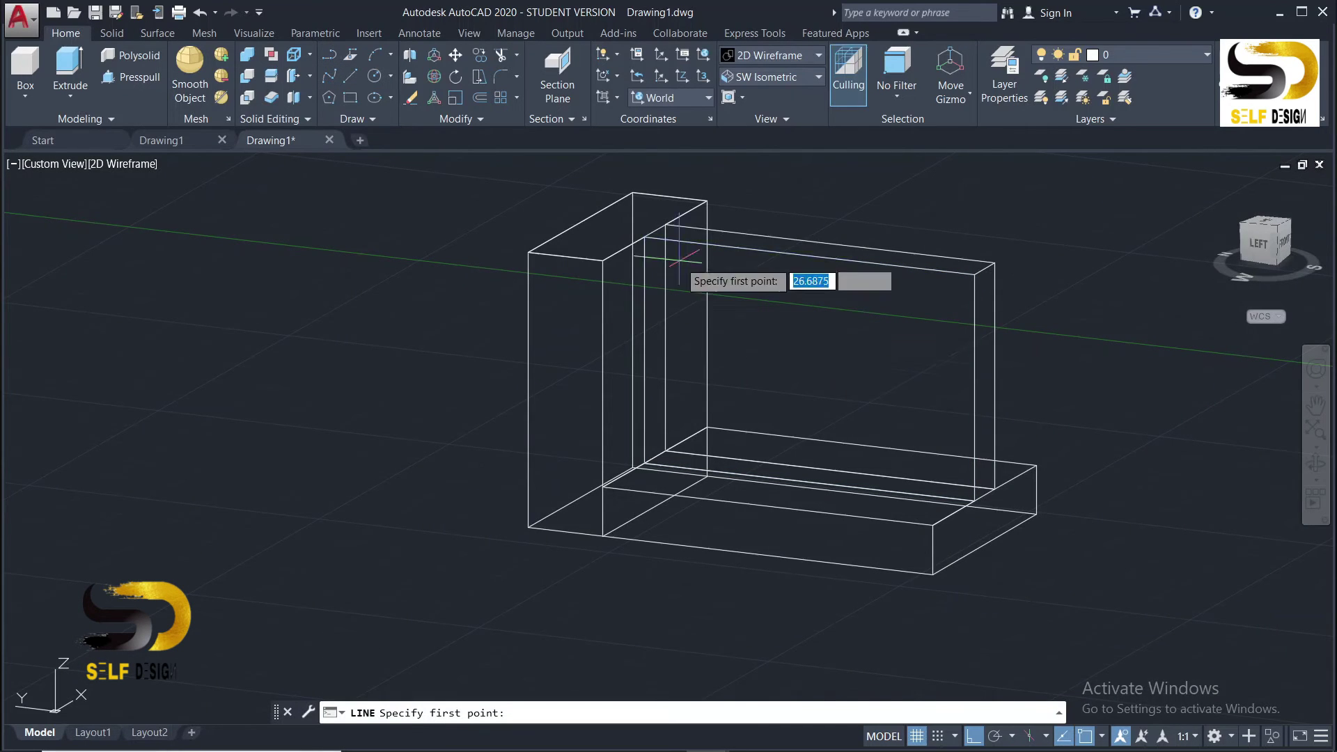
pyautogui.click(645, 237)
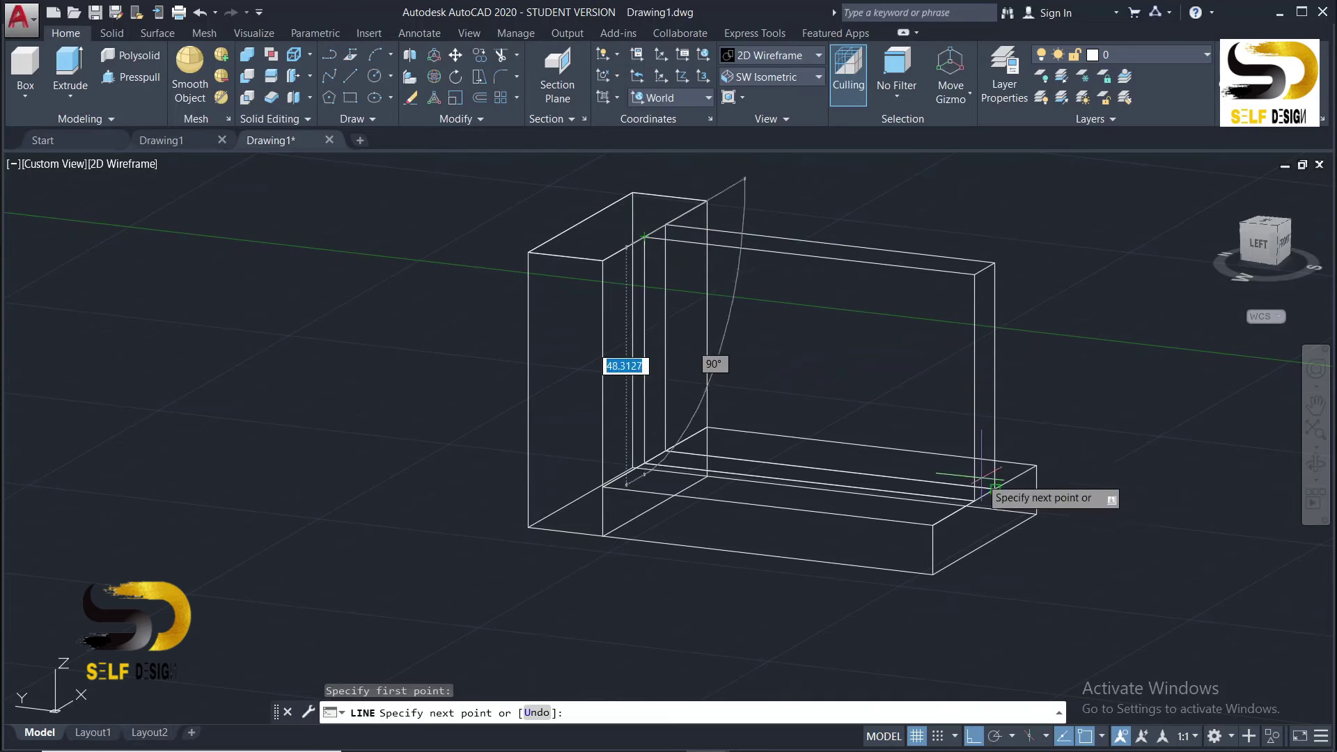
pyautogui.click(974, 502)
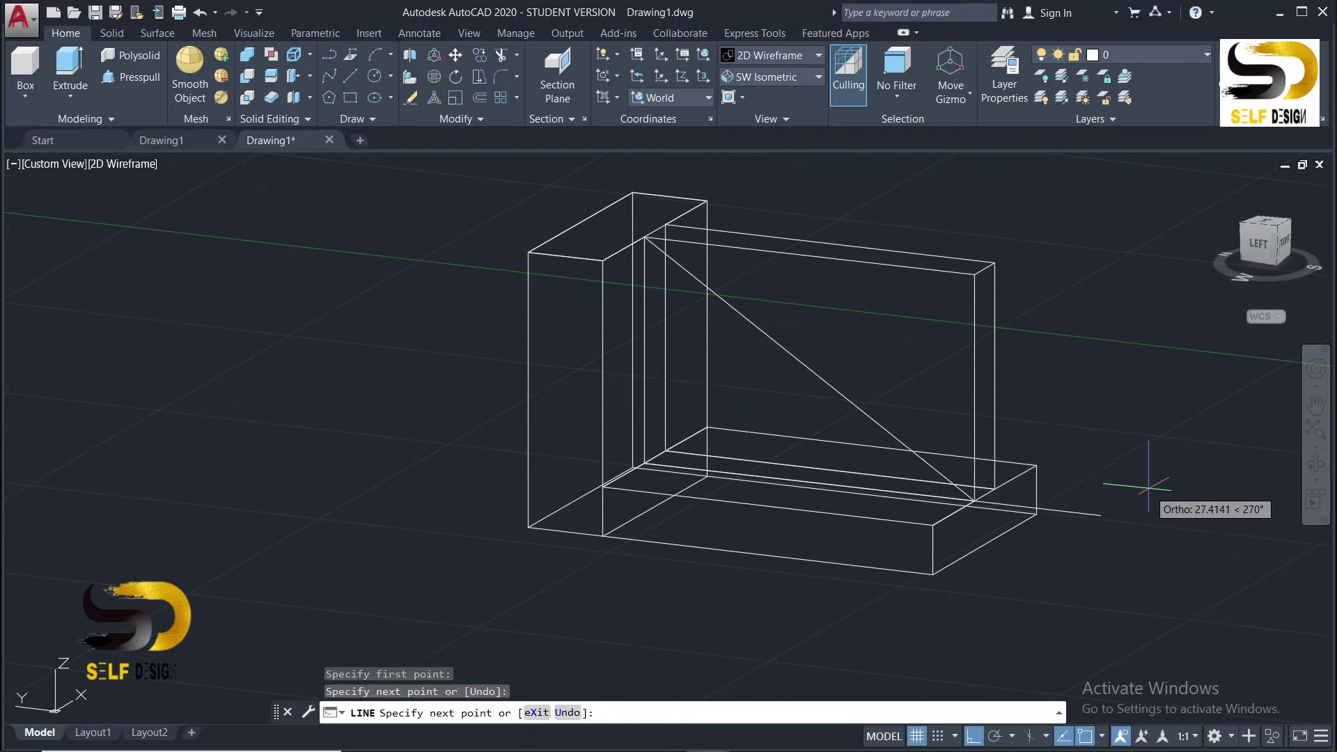
pyautogui.press('Escape')
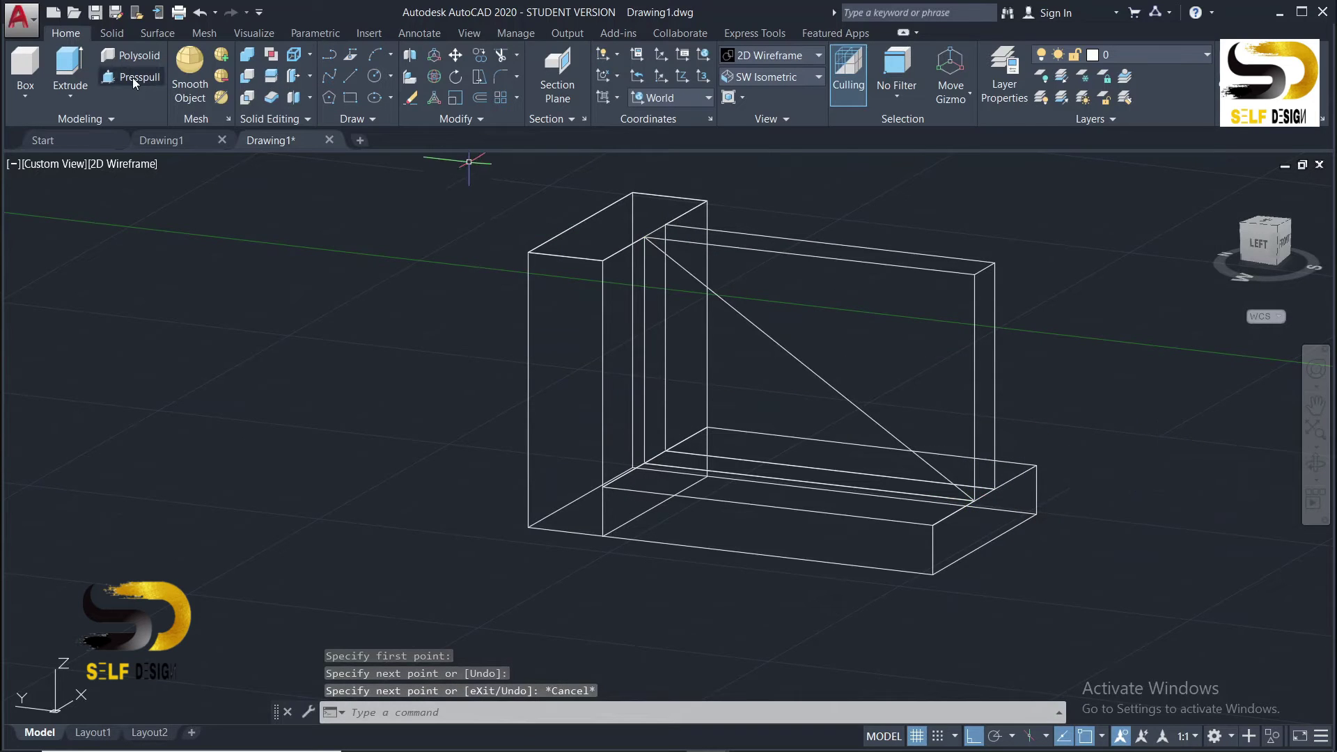
# Presspull the triangular area above the diagonal through the rib, about 86 deep, to cut the rib to a slope
pyautogui.hotkey('ctrl', 'shift', 'e')
pyautogui.click(904, 353)
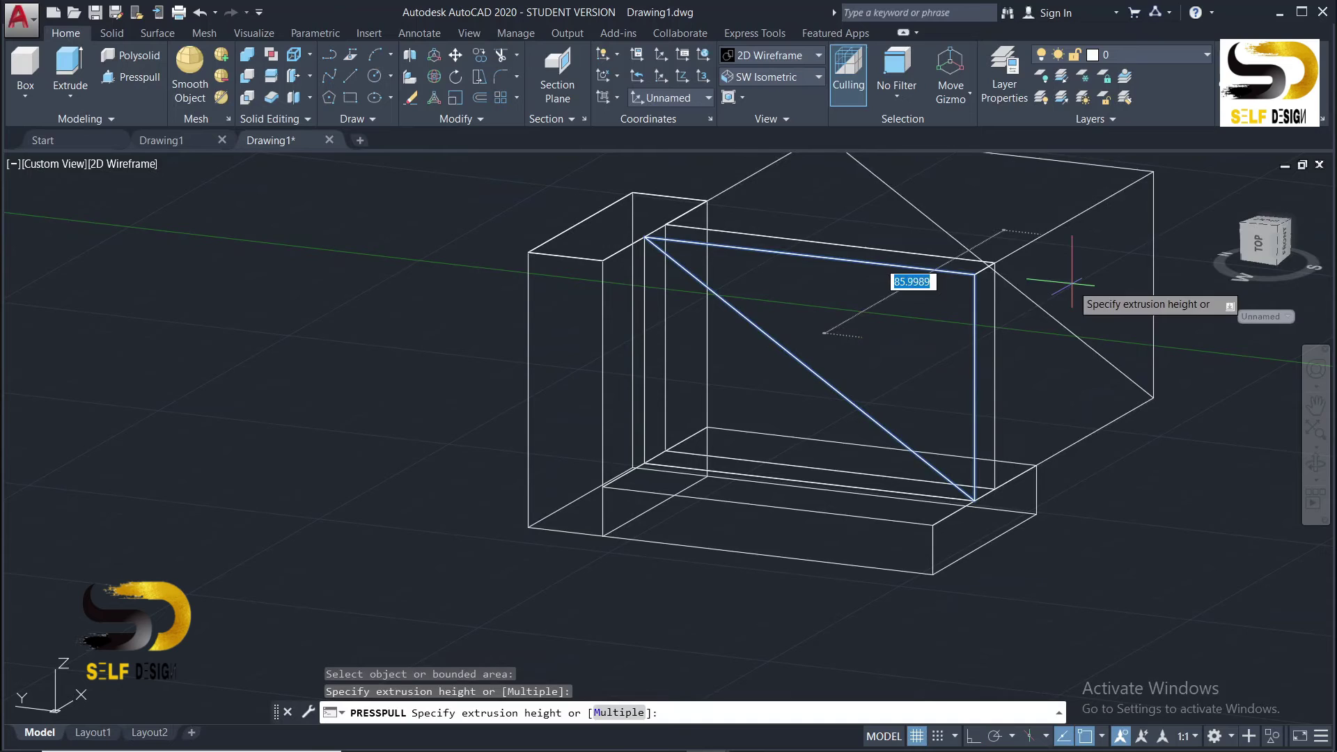
pyautogui.click(1088, 401)
pyautogui.scroll(-2, 613, 519)
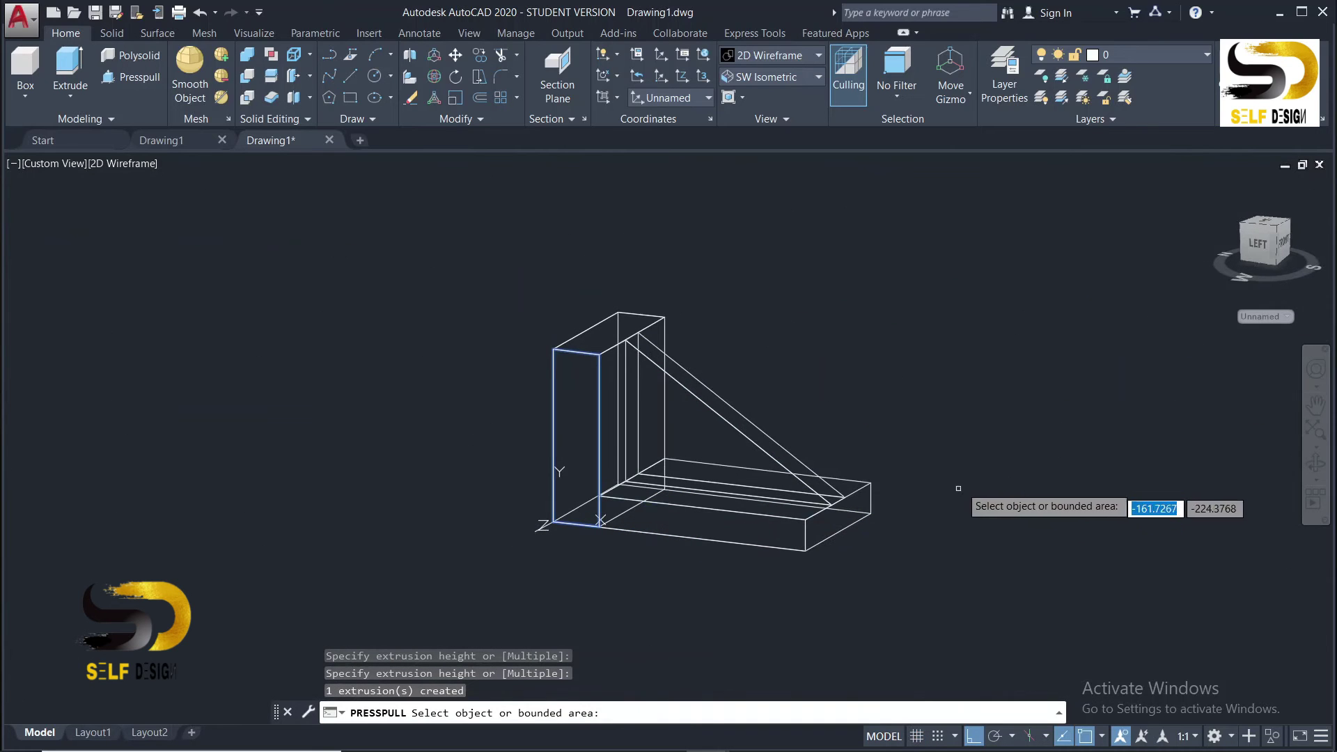
pyautogui.press('Return')
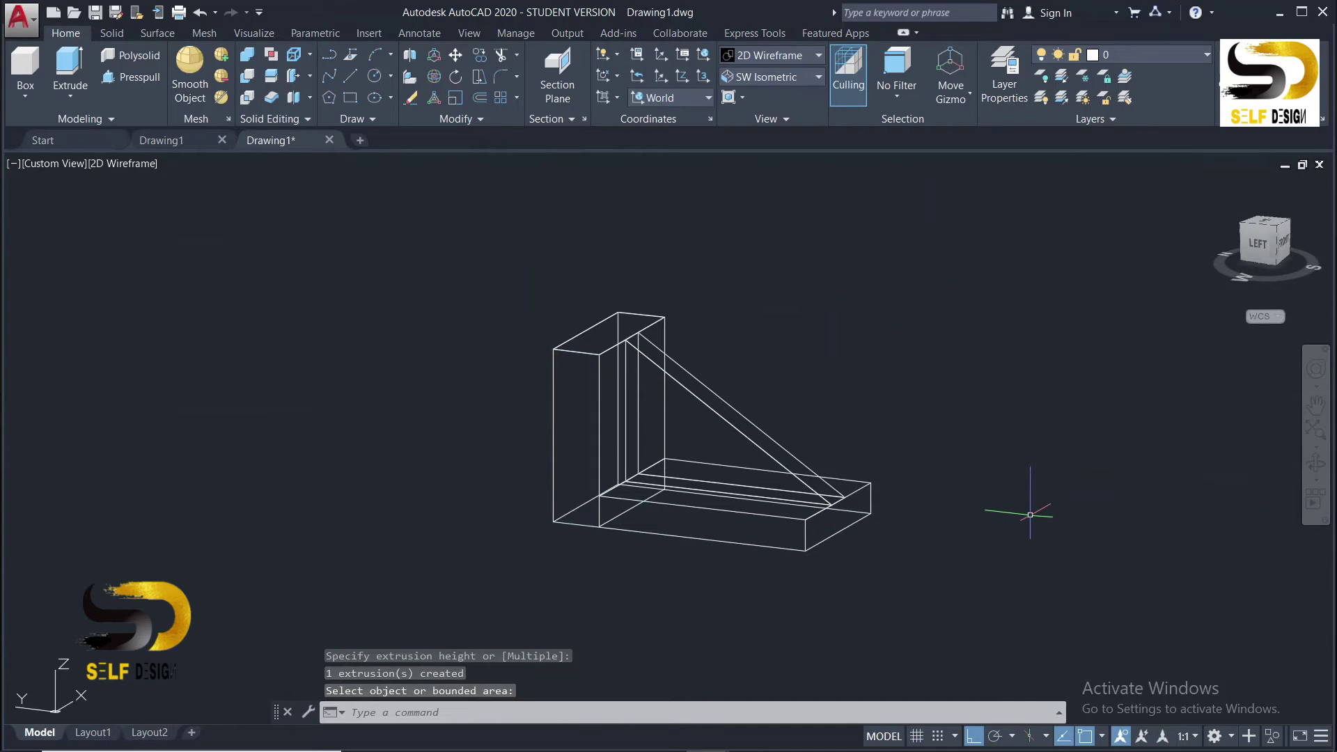
# Erase the three leftover construction lines around the rib
pyautogui.click(1316, 463)
pyautogui.moveTo(1134, 438); pyautogui.dragTo(1119, 477)
pyautogui.press('Escape')
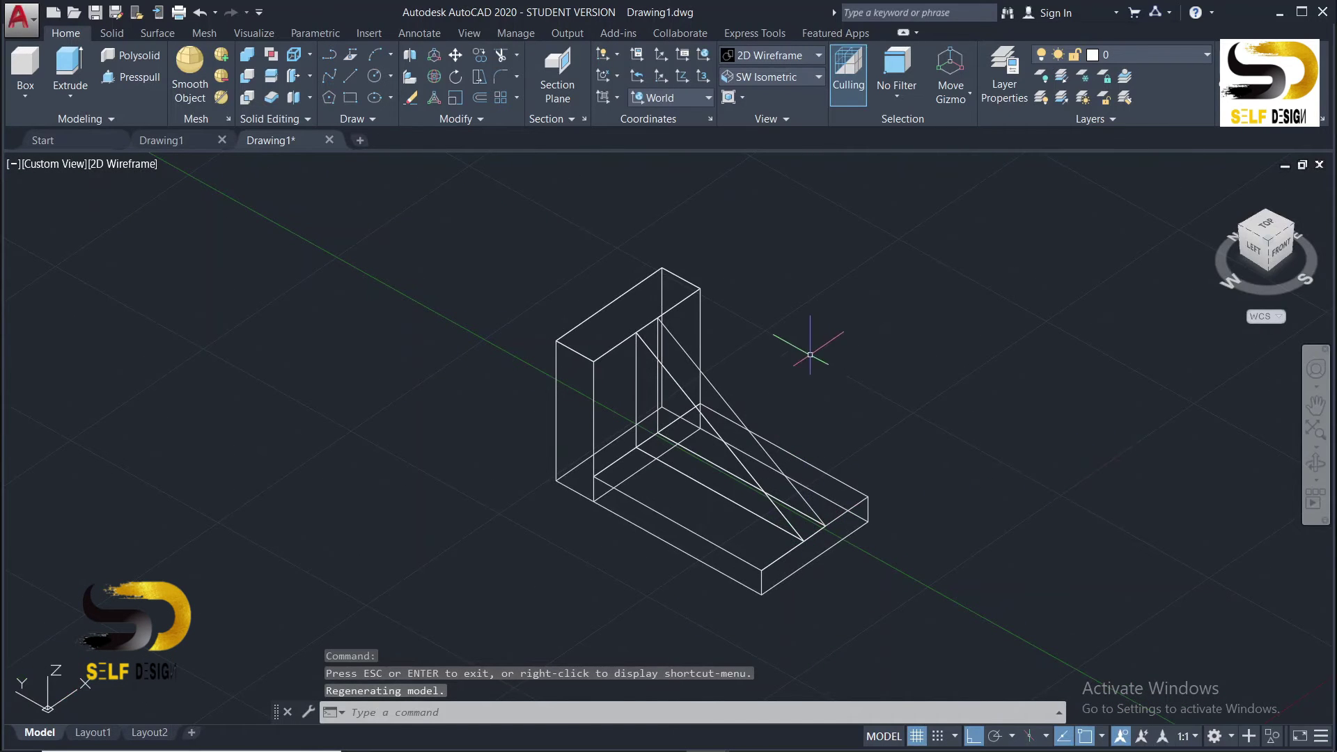
pyautogui.scroll(-1, 851, 352)
pyautogui.scroll(3, 817, 436)
pyautogui.scroll(2, 817, 436)
pyautogui.press('Delete')
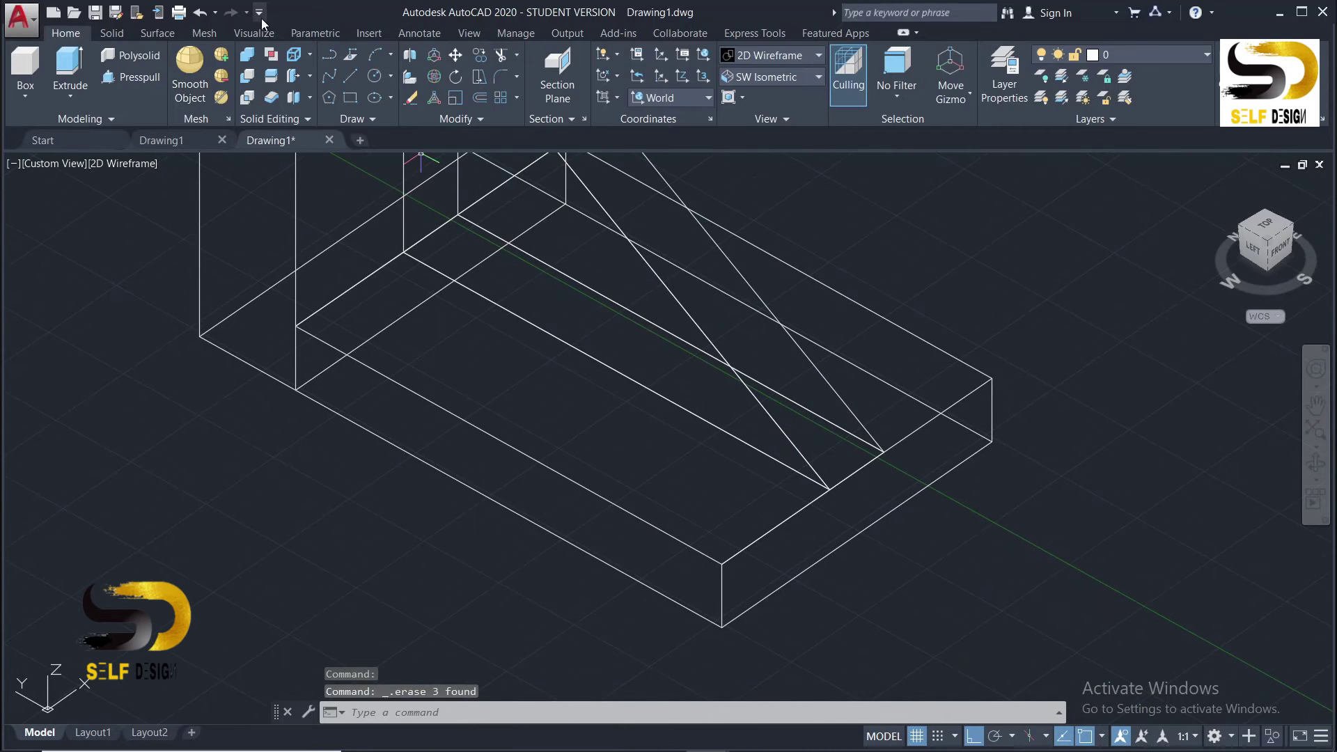
# Draw a rectangular polyline from the near corner of the plate's outer top edge: 13 outward, 50 parallel to the edge, 13 back, and to the start
pyautogui.click(327, 58)
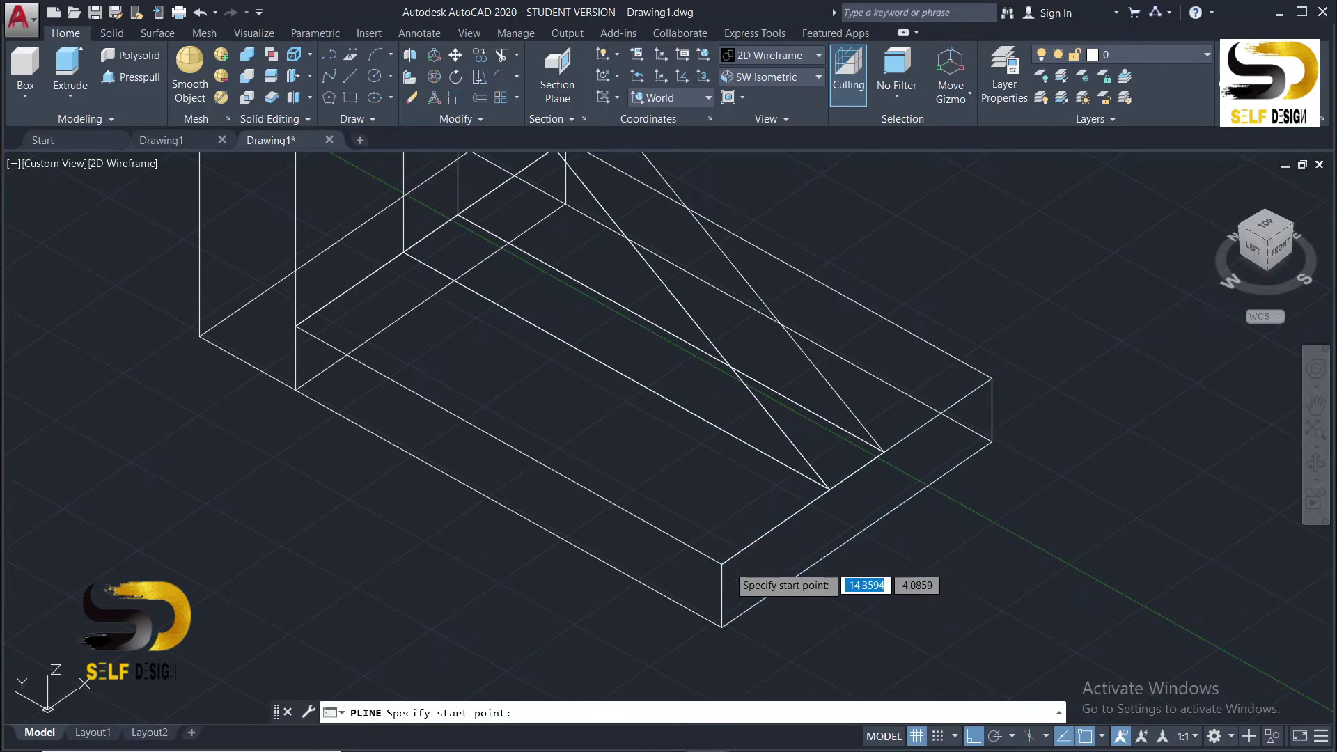
pyautogui.click(722, 564)
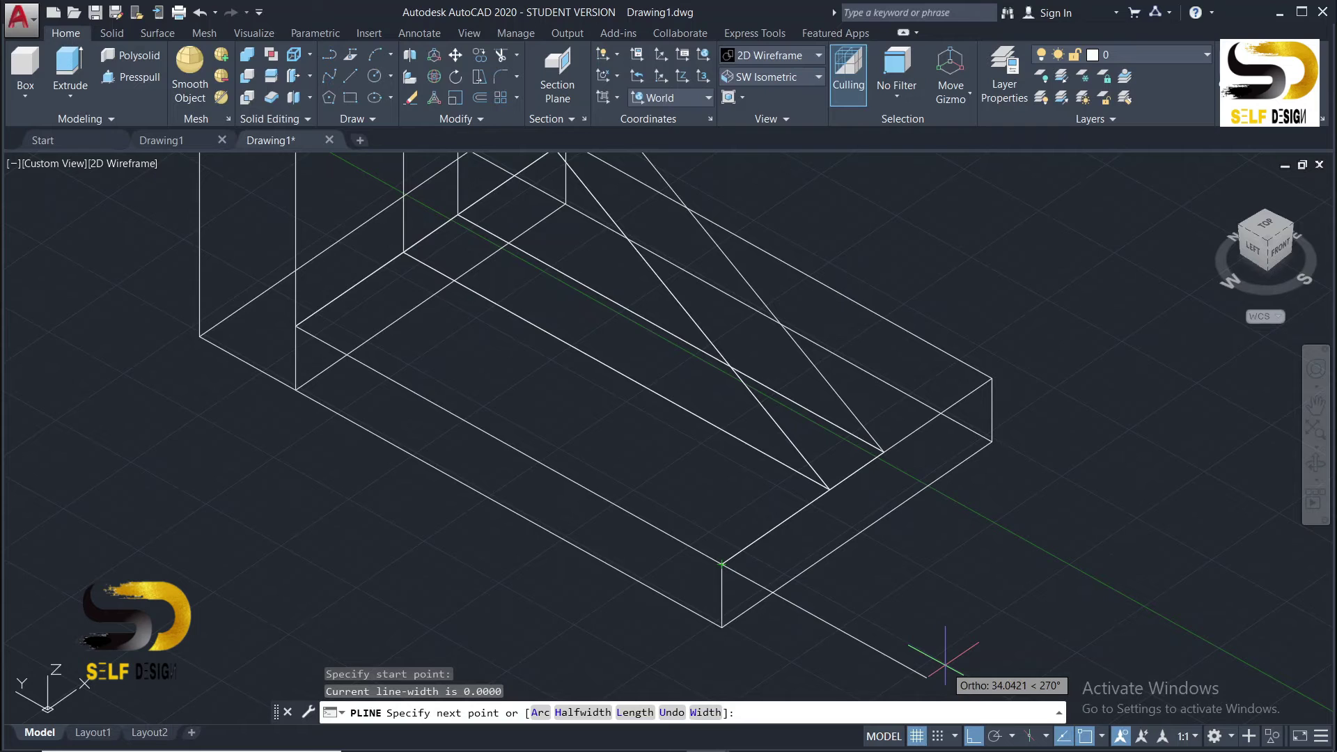
pyautogui.write('13')
pyautogui.press('Return')
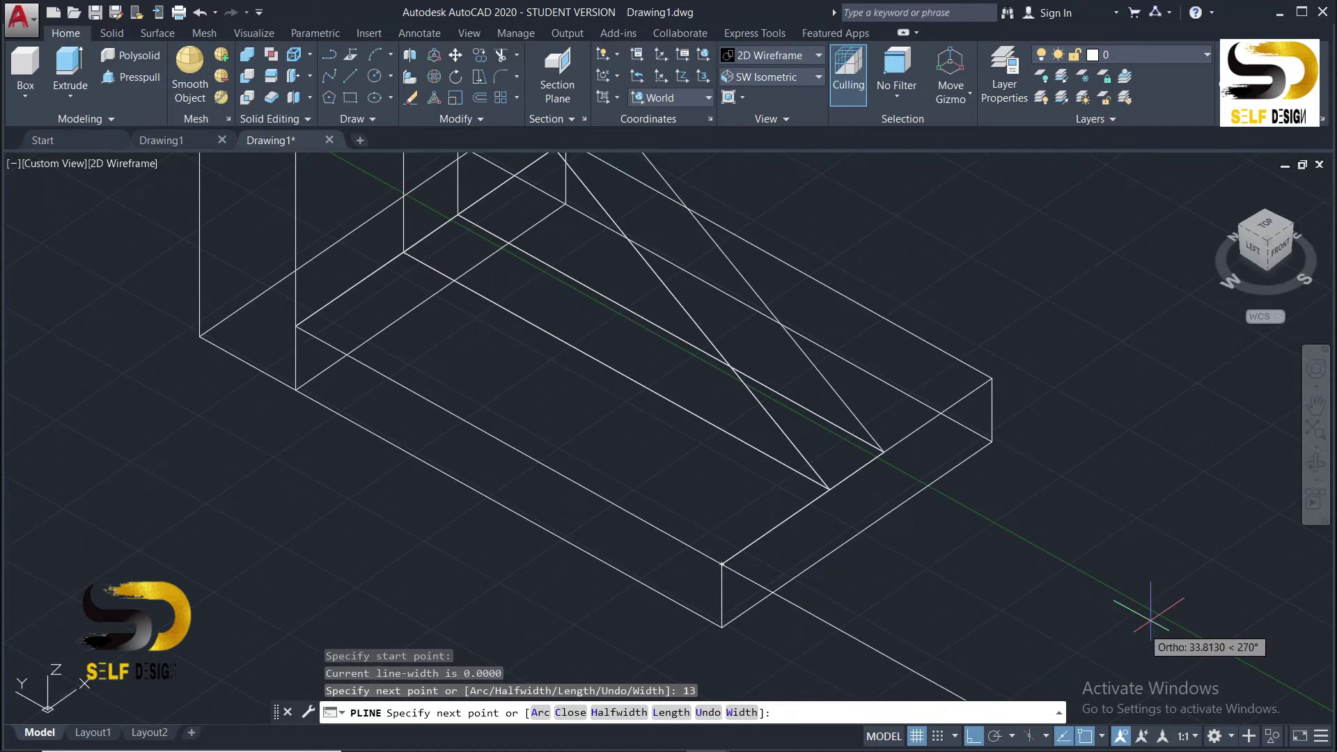
pyautogui.write('50')
pyautogui.press('Return')
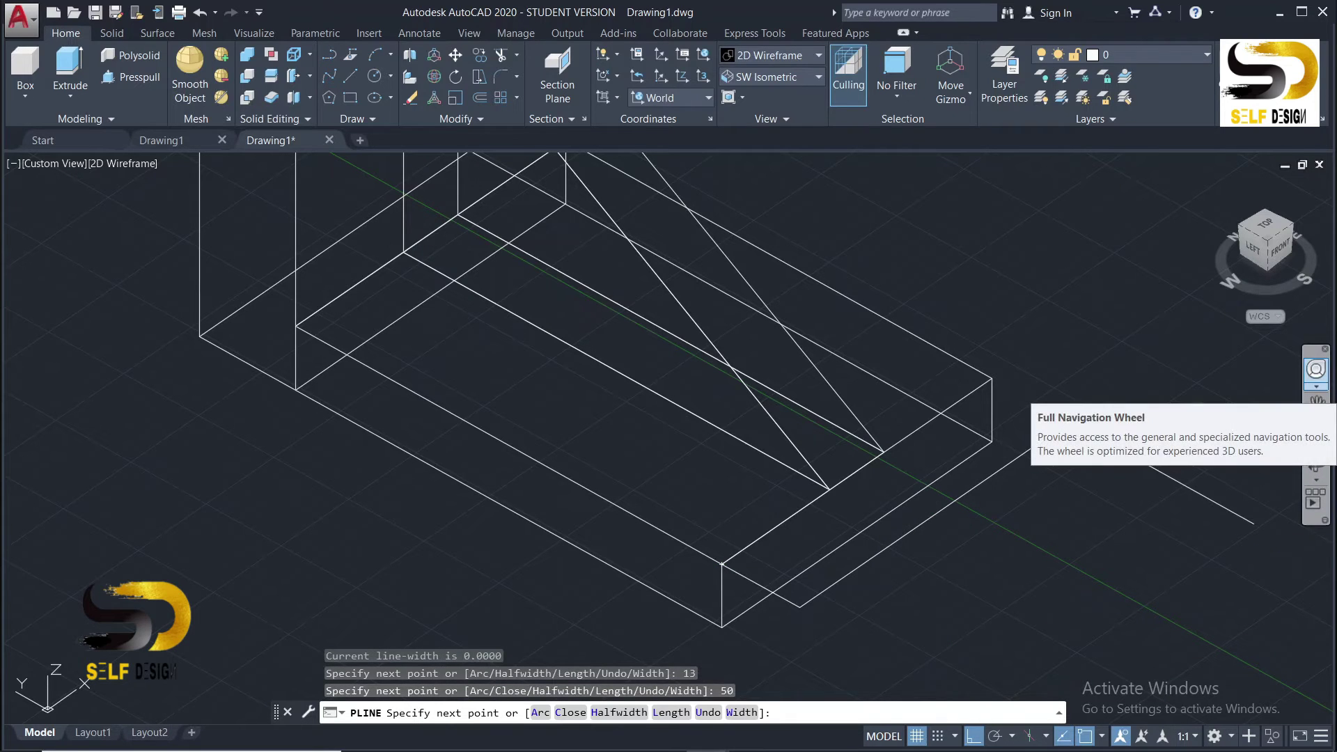
pyautogui.write('13')
pyautogui.press('Return')
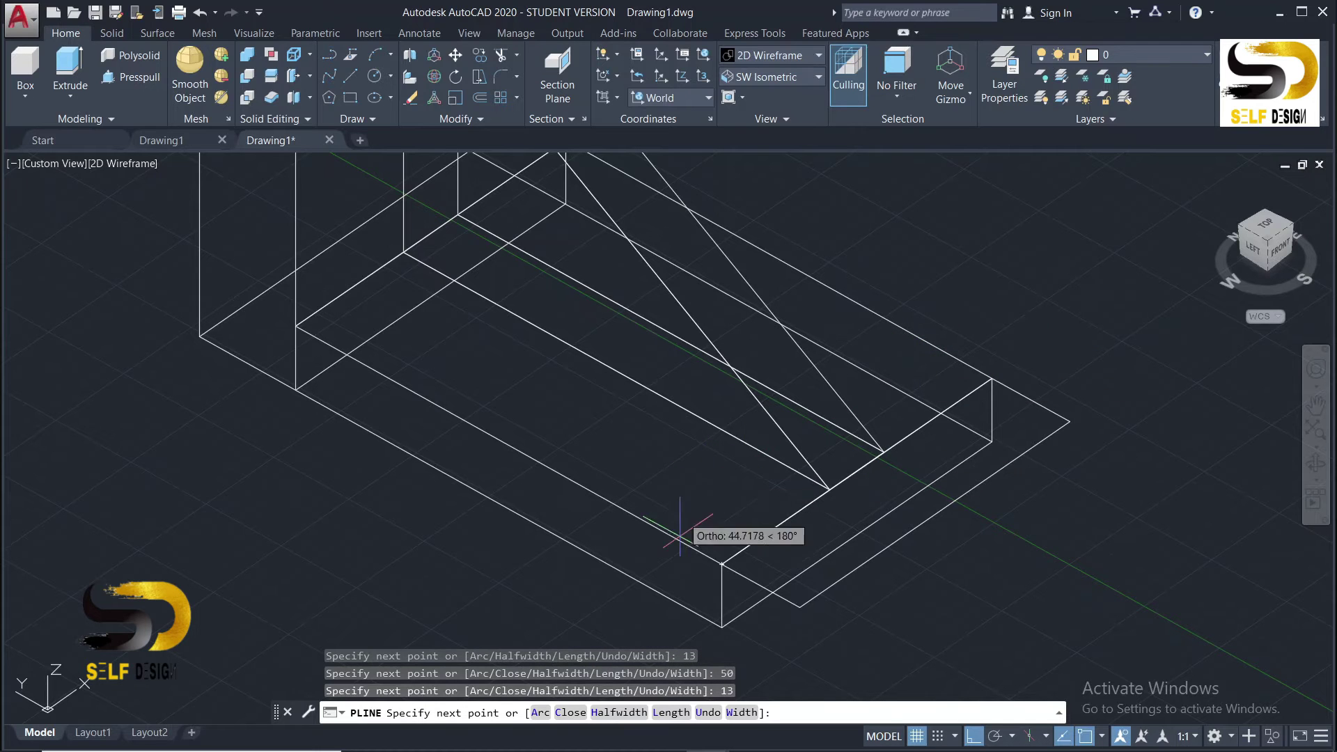
pyautogui.click(720, 563)
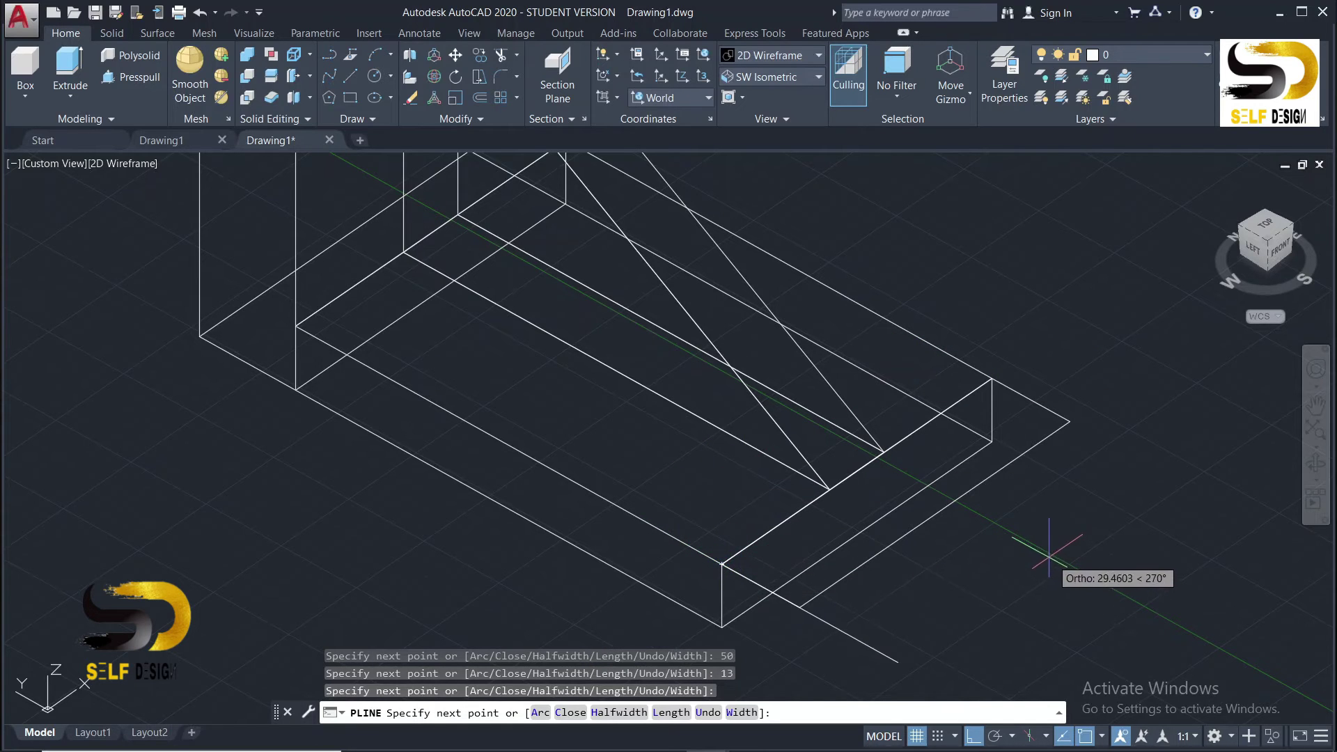
pyautogui.press('Return')
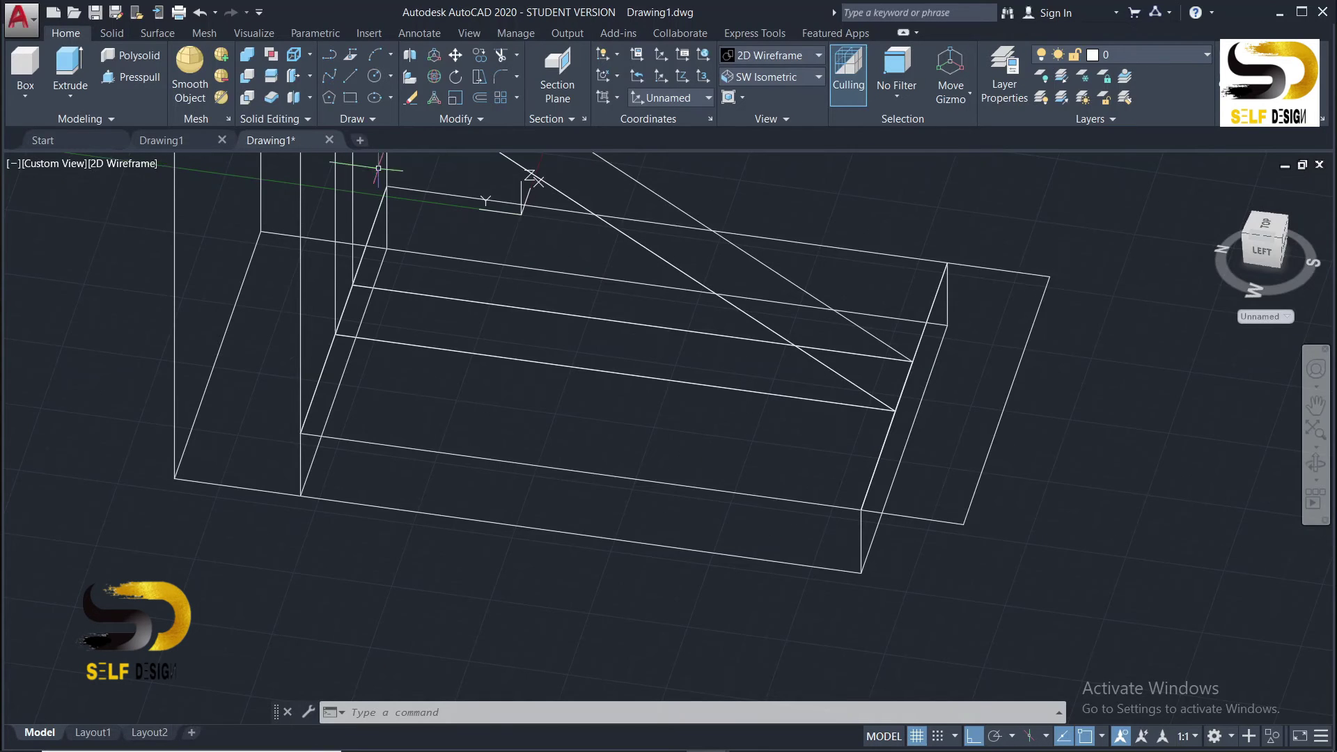
# Extrude the 13 by 50 rectangle downward by 54 to form the front leg
pyautogui.click(71, 73)
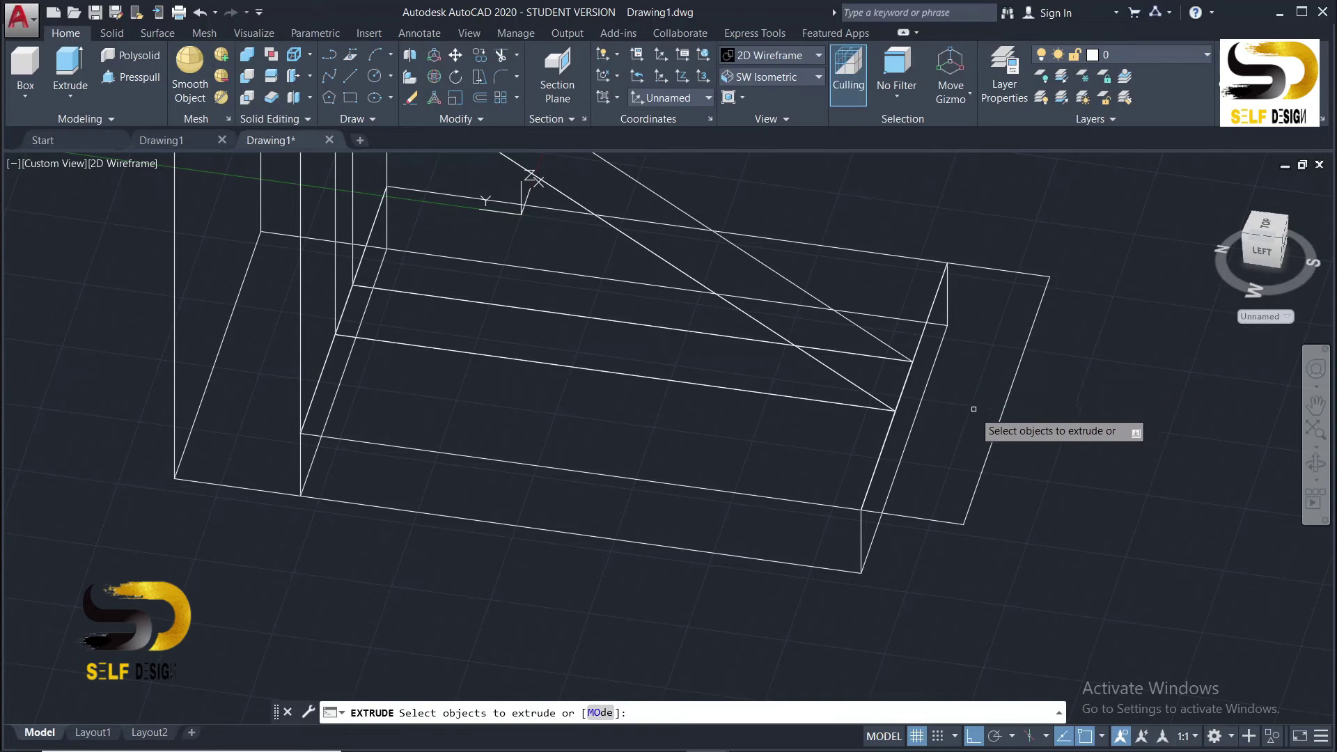
pyautogui.click(991, 451)
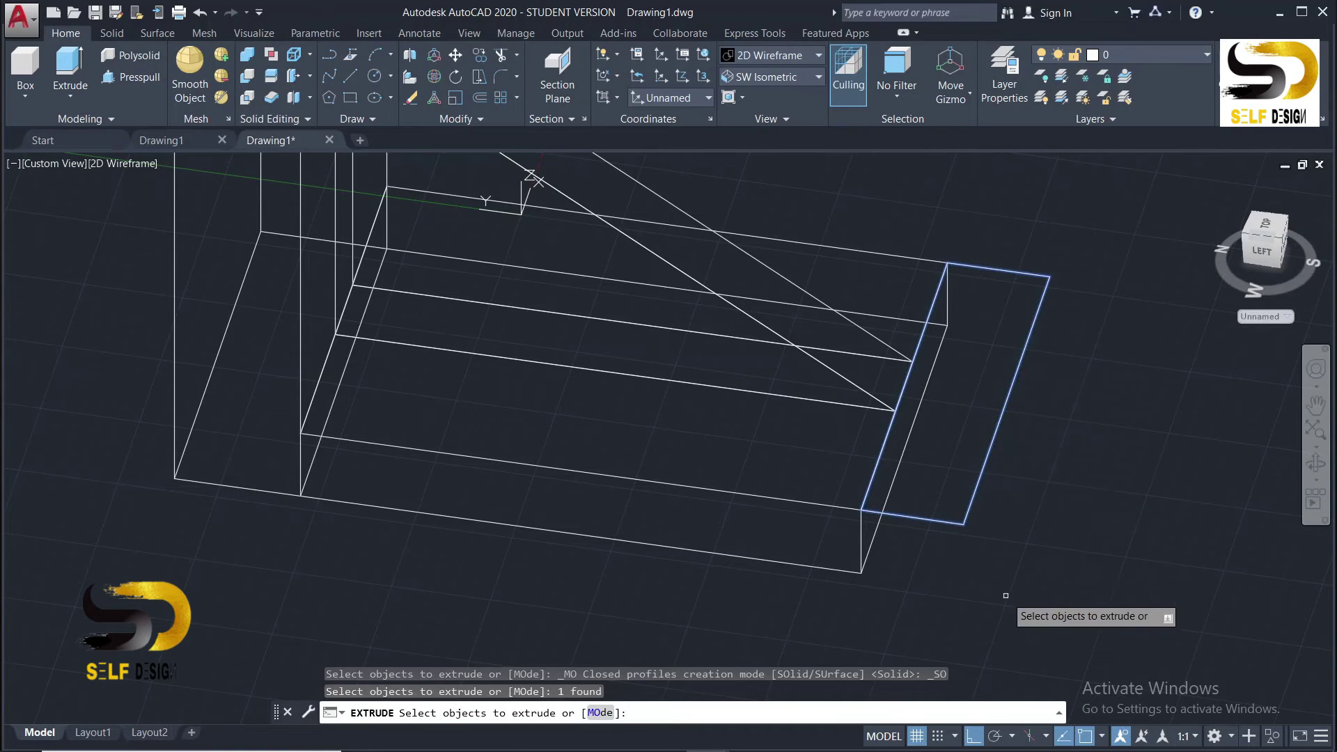
pyautogui.press('Return')
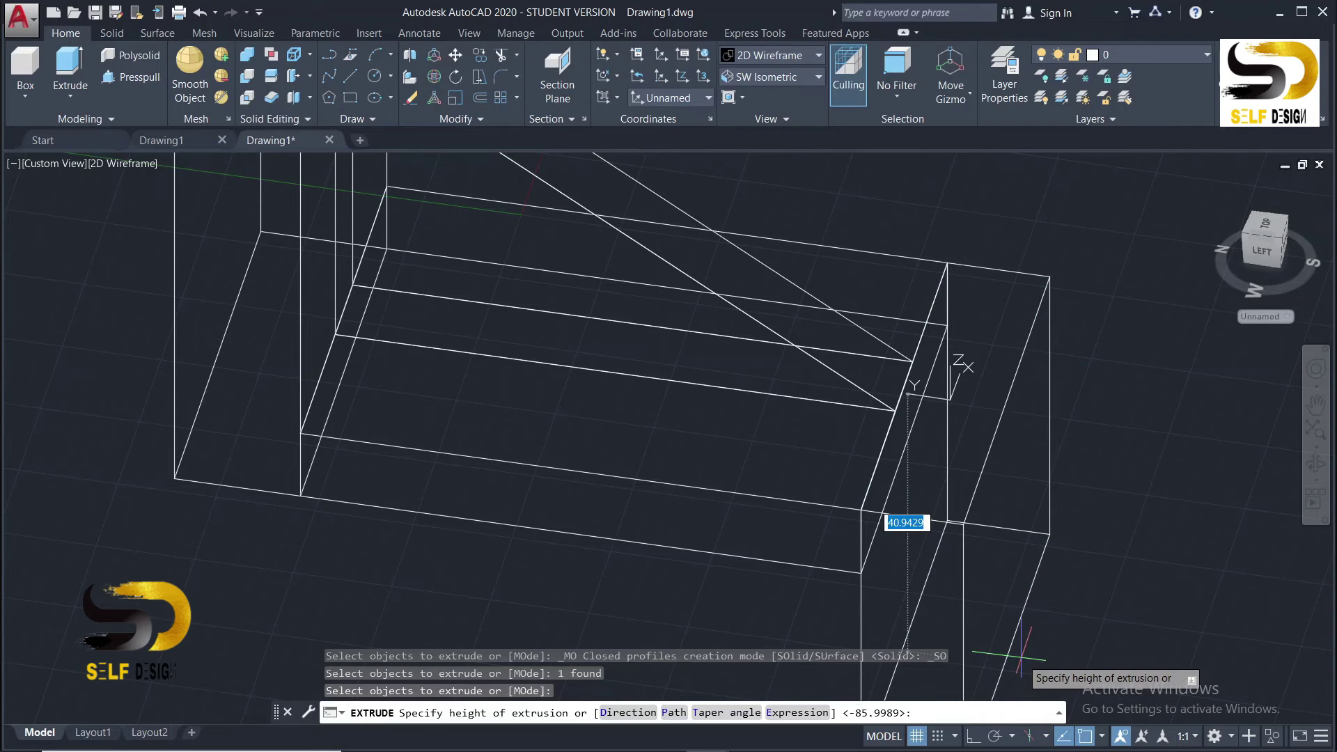
pyautogui.press('Return')
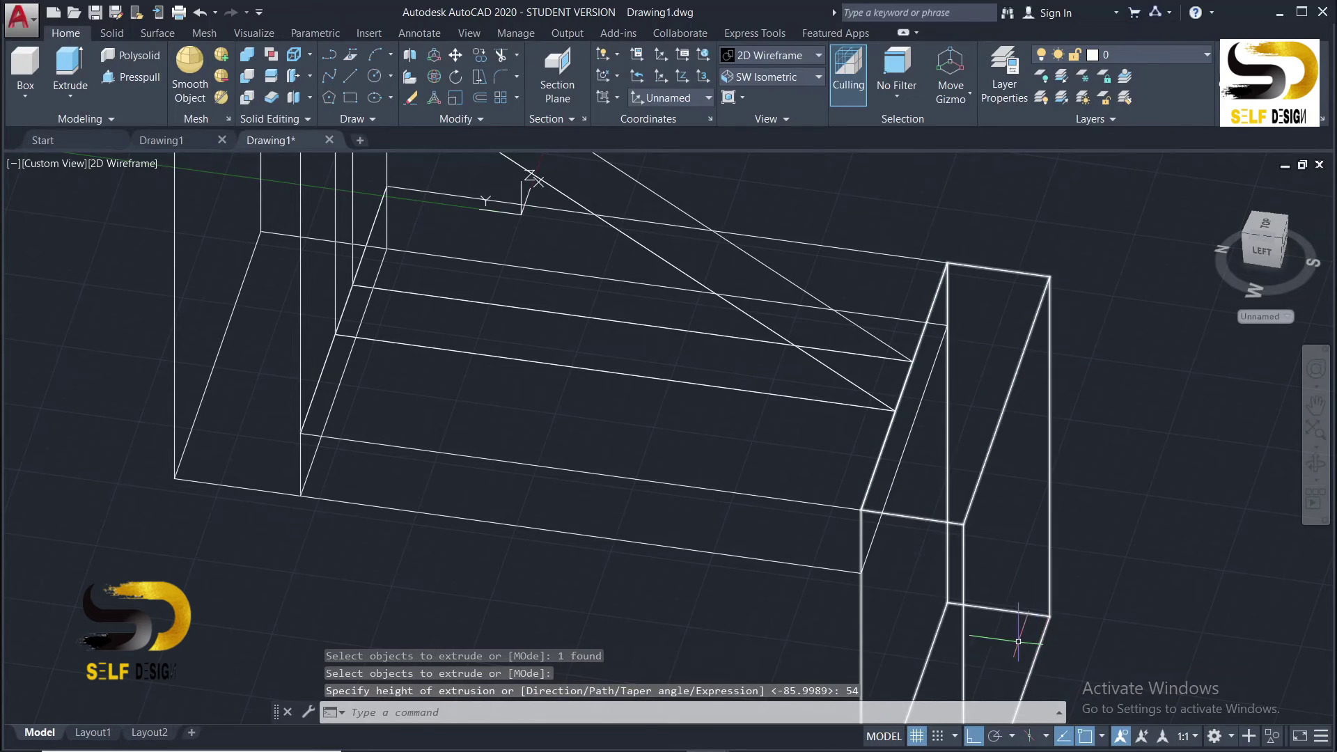
# From the near bottom corner of the leg's outer face, draw a line 20 sideways away from the leg and 19 straight up
pyautogui.scroll(-2, 1042, 345)
pyautogui.keyDown('shift'); pyautogui.moveTo(1154, 535); pyautogui.dragTo(1116, 510, button='middle'); pyautogui.keyUp('shift')
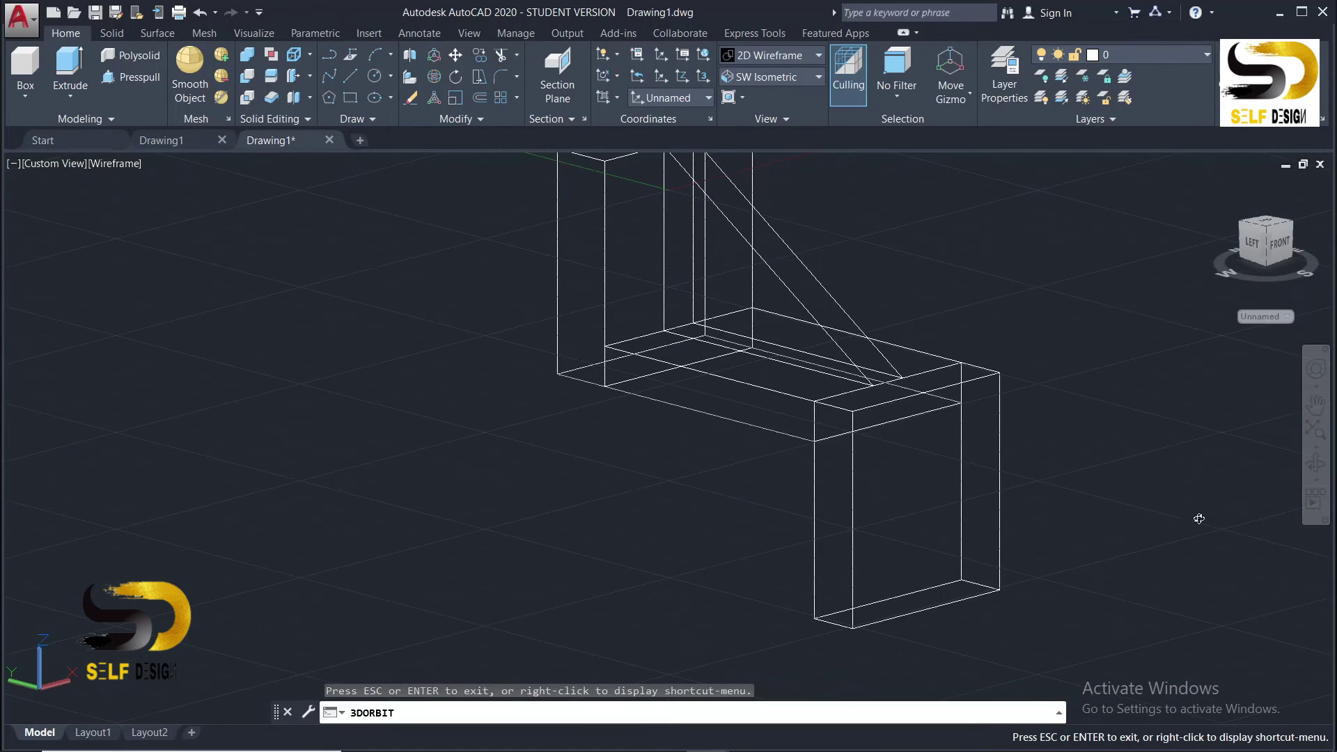
pyautogui.keyDown('shift'); pyautogui.moveTo(1209, 457); pyautogui.dragTo(1118, 439, button='middle'); pyautogui.keyUp('shift')
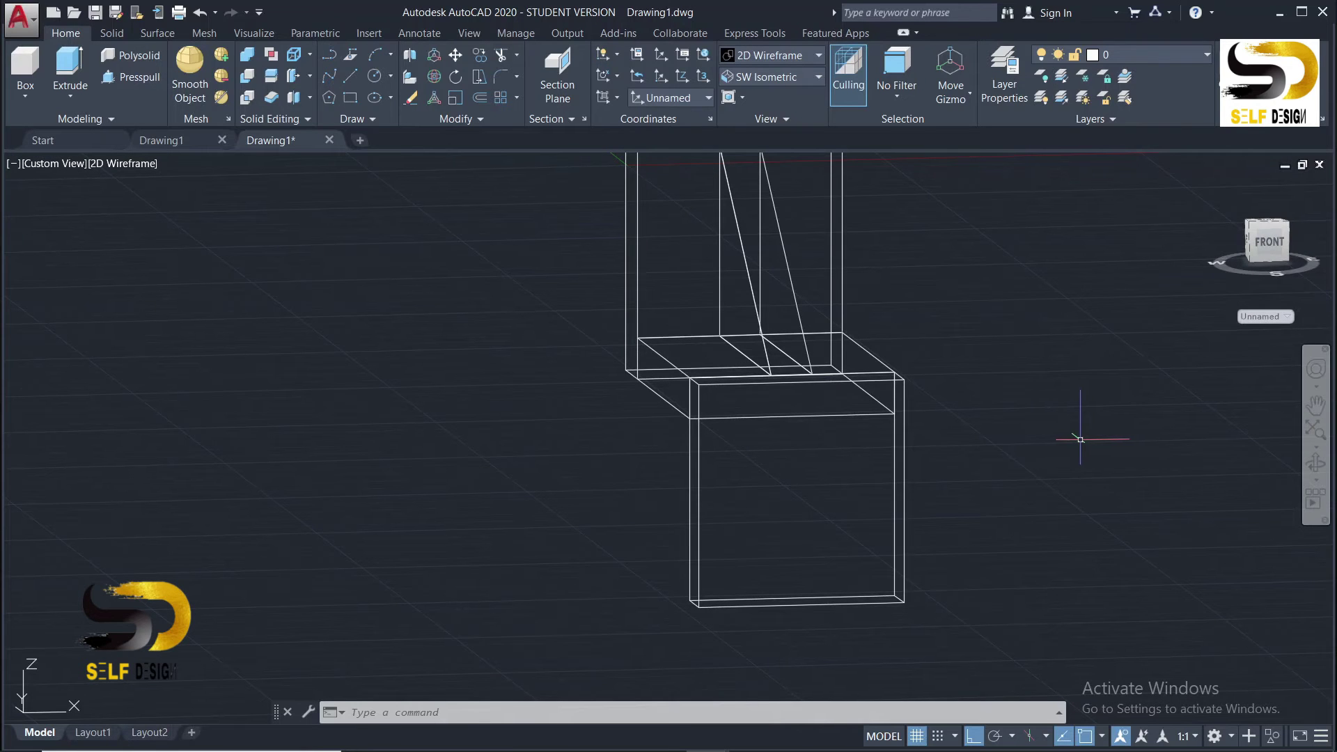
pyautogui.click(351, 74)
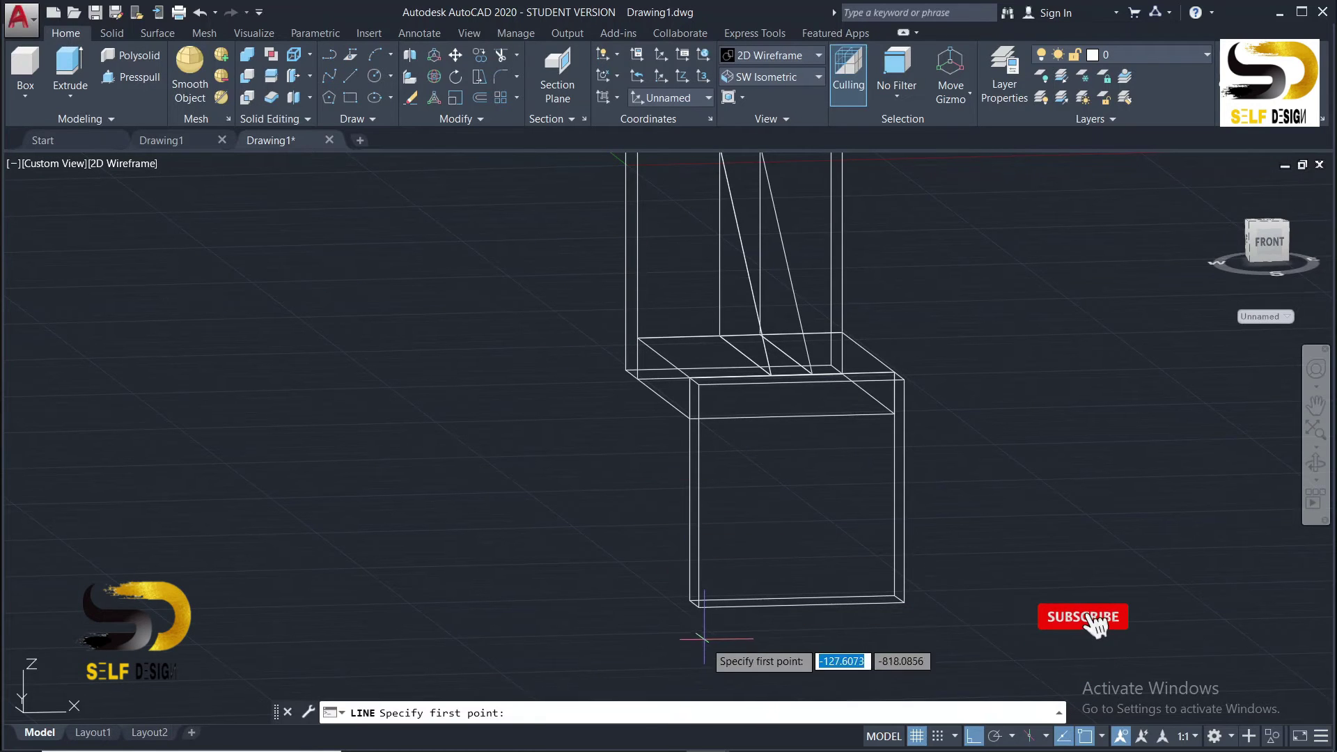
pyautogui.click(698, 608)
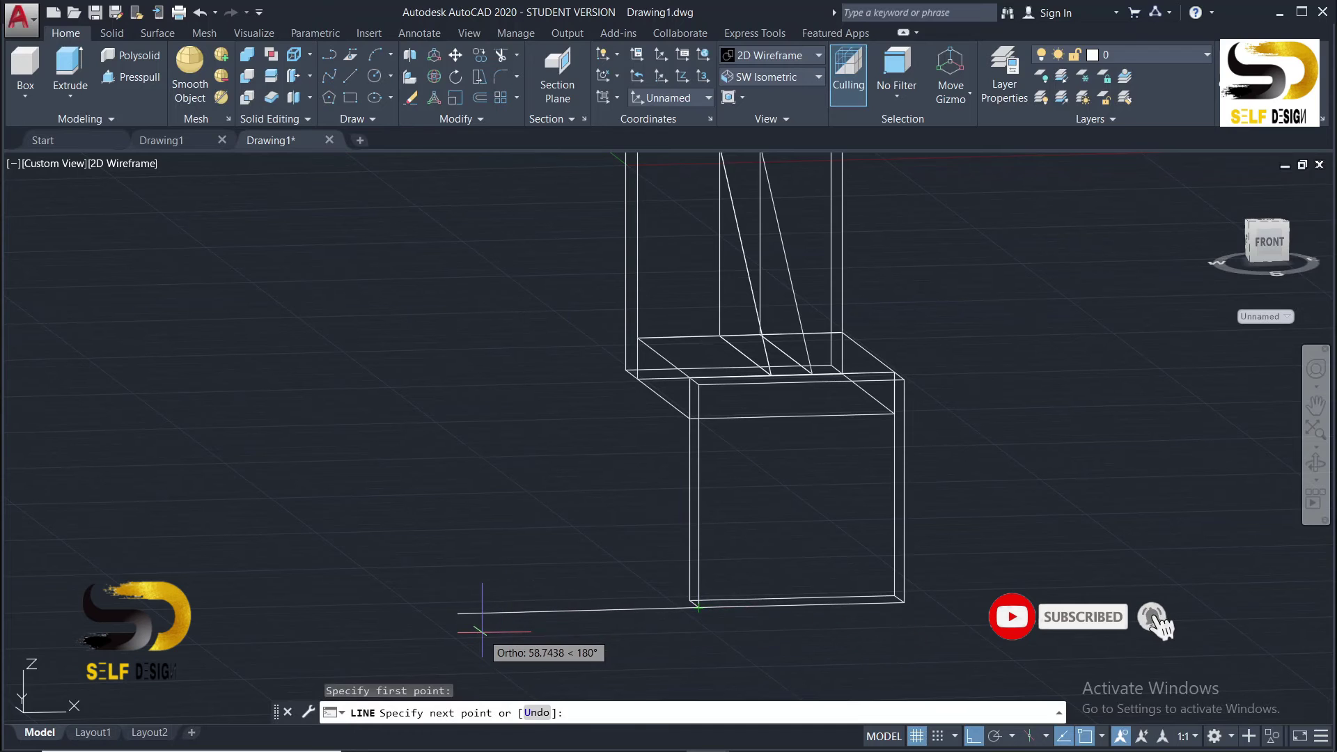
pyautogui.write('20')
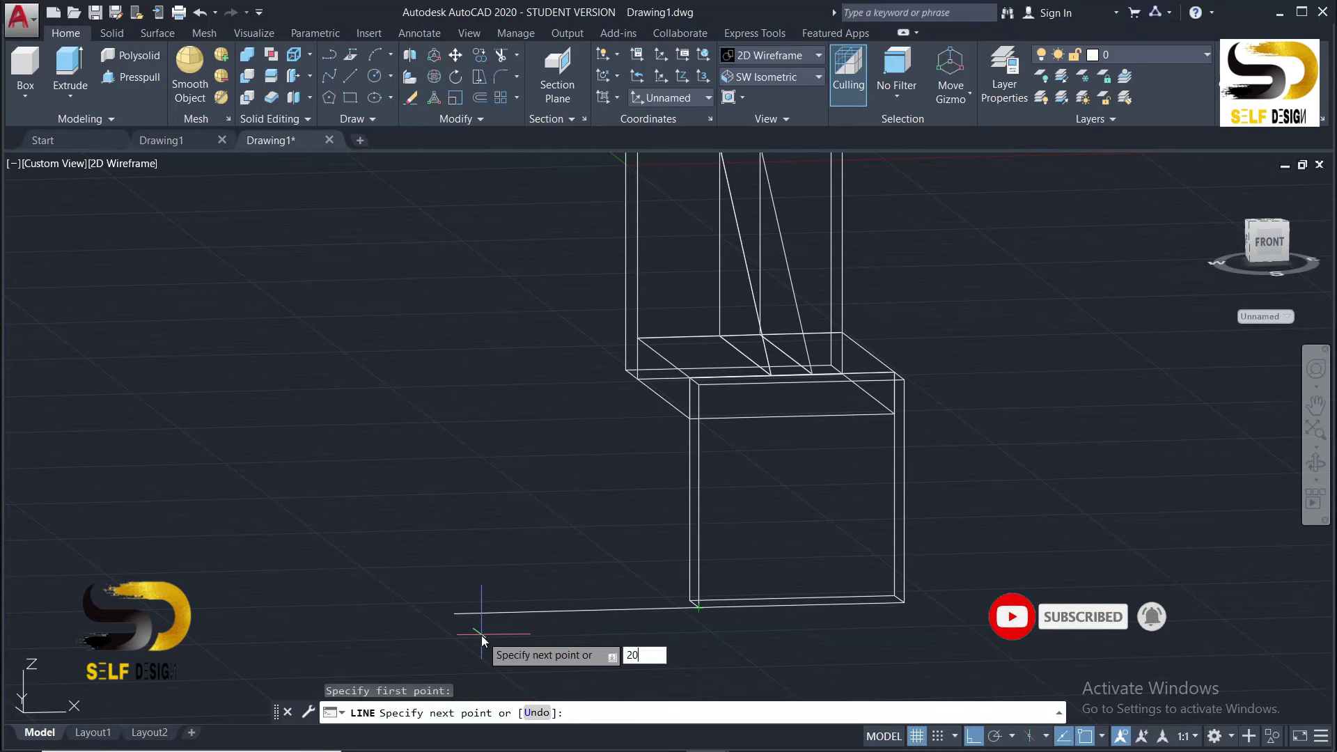
pyautogui.press('Return')
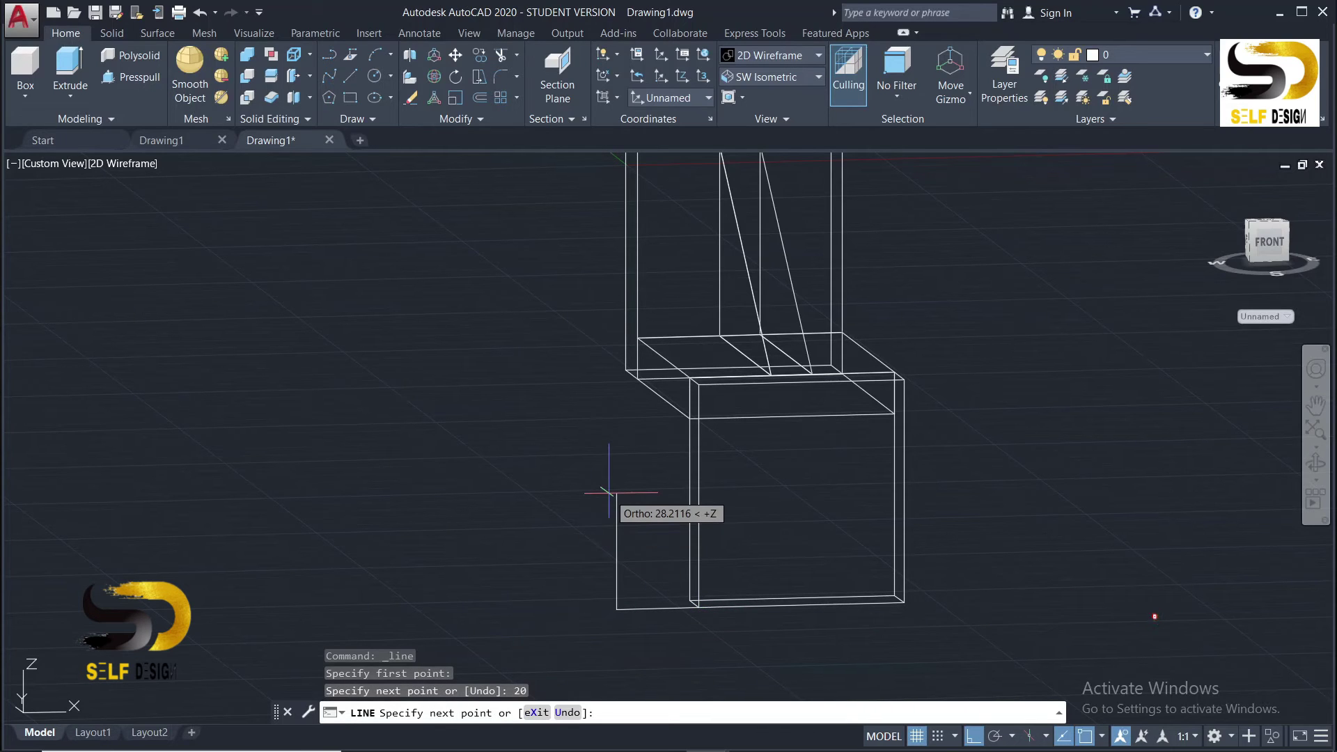
pyautogui.write('19')
pyautogui.press('Return')
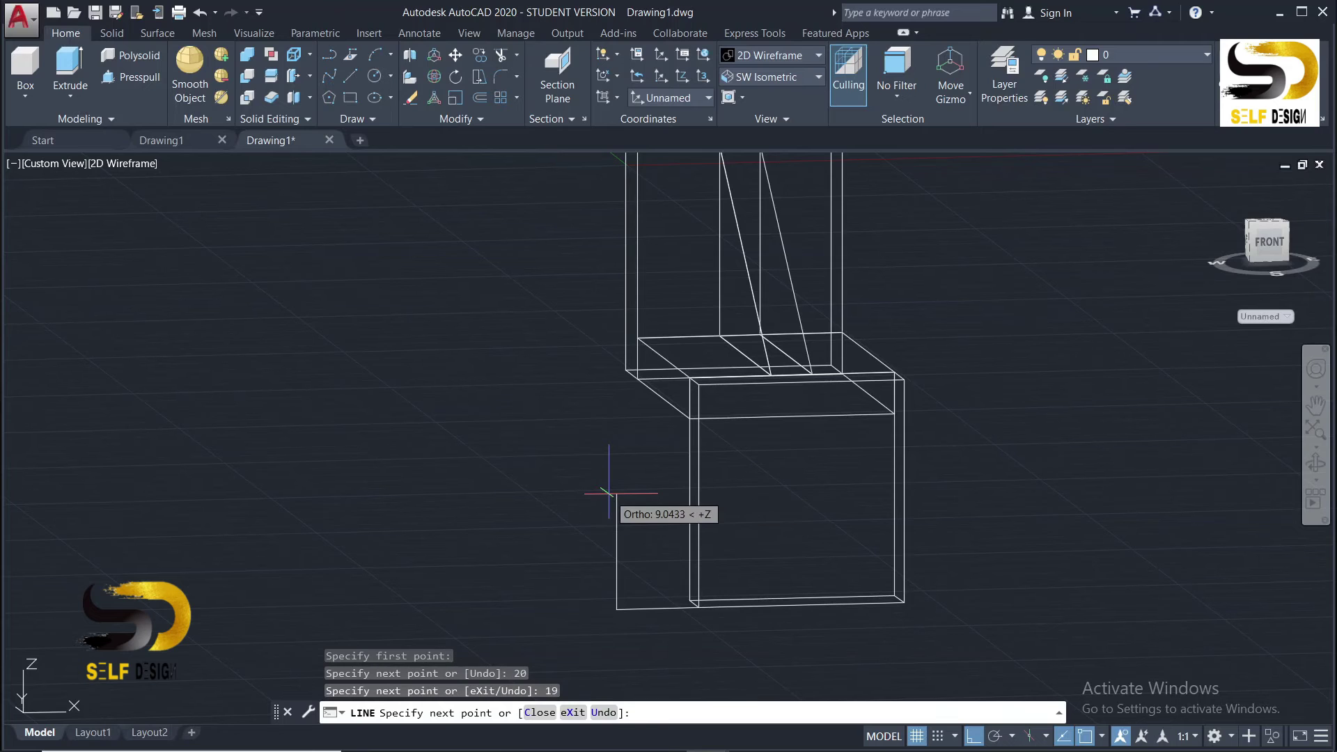
# Switch the model to the Front view, framing the leg and the guide lines beside it
pyautogui.click(770, 77)
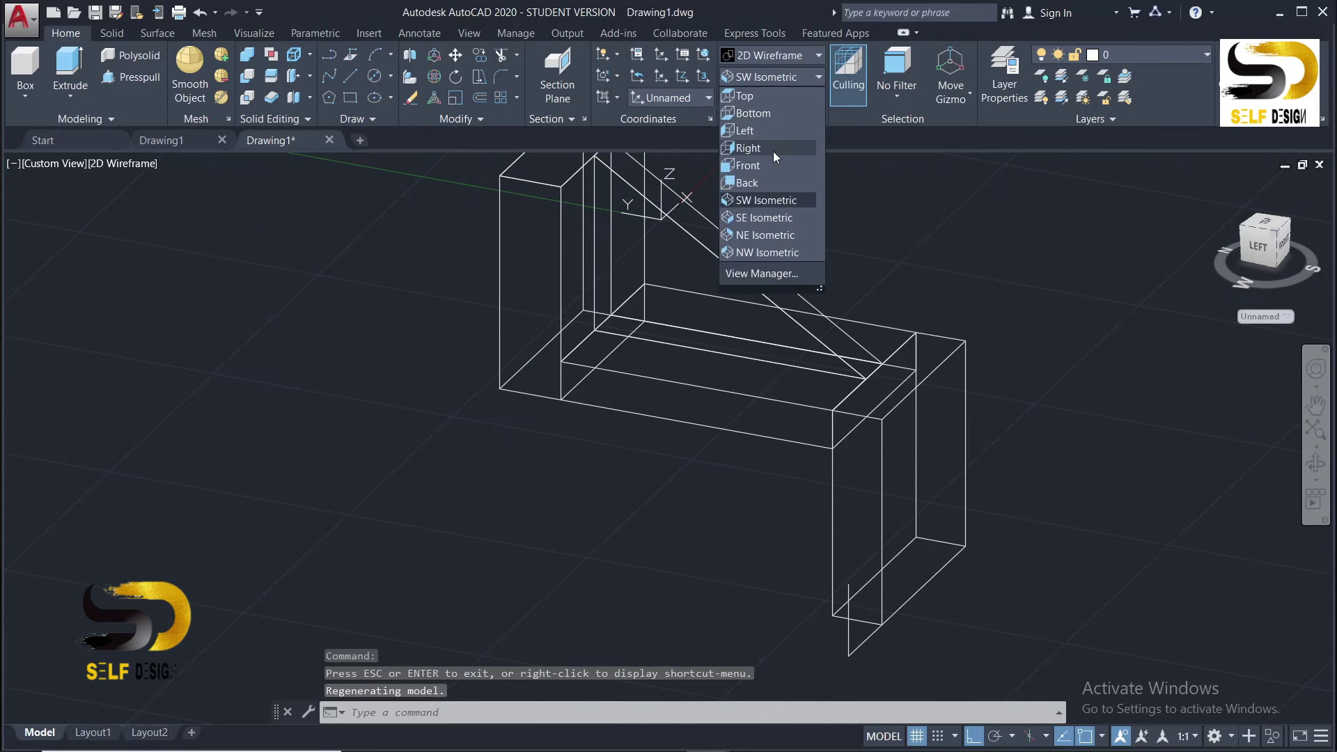
pyautogui.click(767, 163)
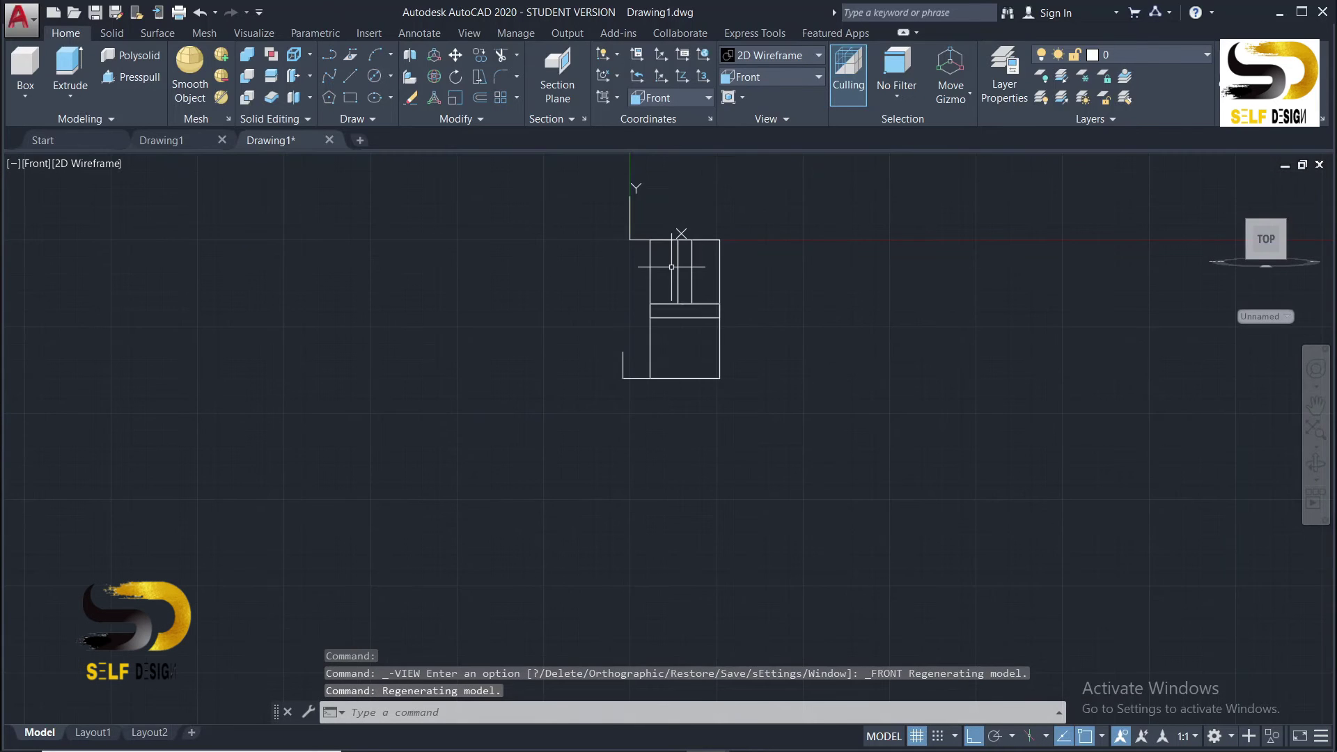
pyautogui.scroll(4, 645, 327)
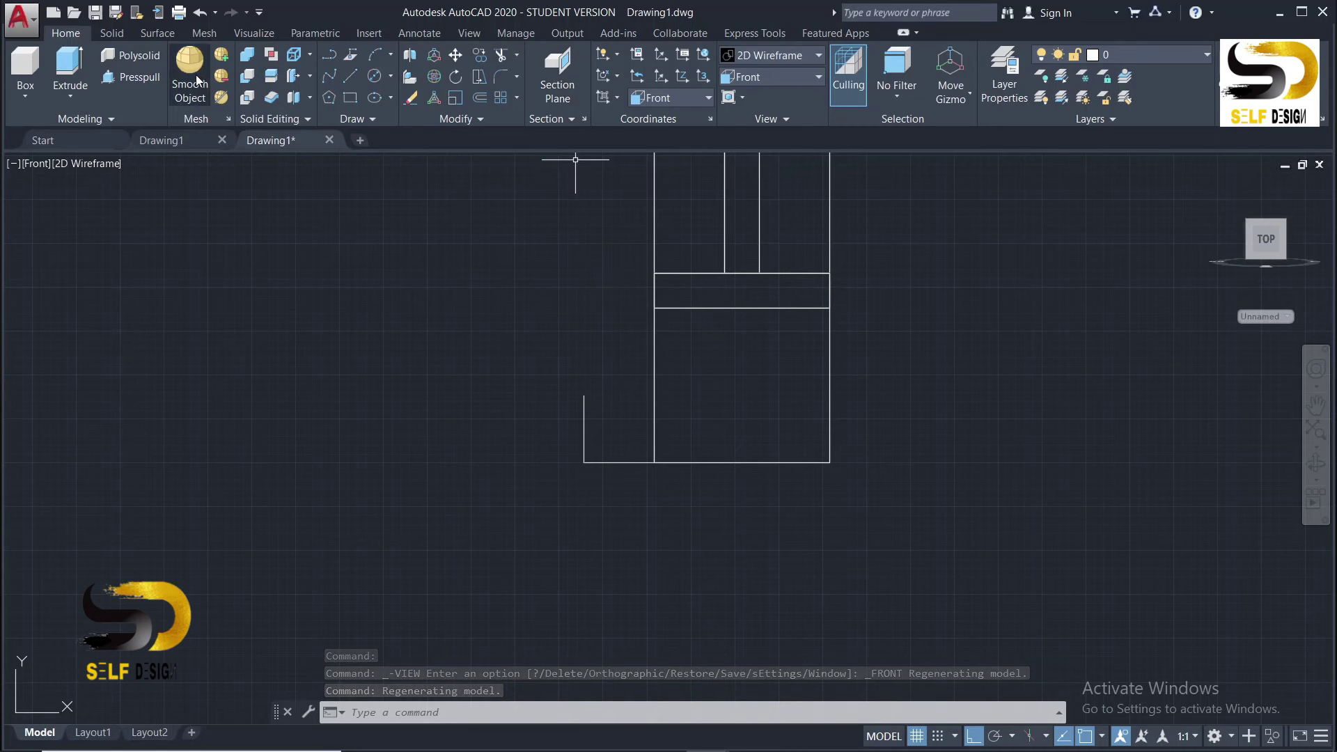
# Try a circle of diameter 13 centred on the upper end of the vertical guide line, and undo it
pyautogui.click(375, 76)
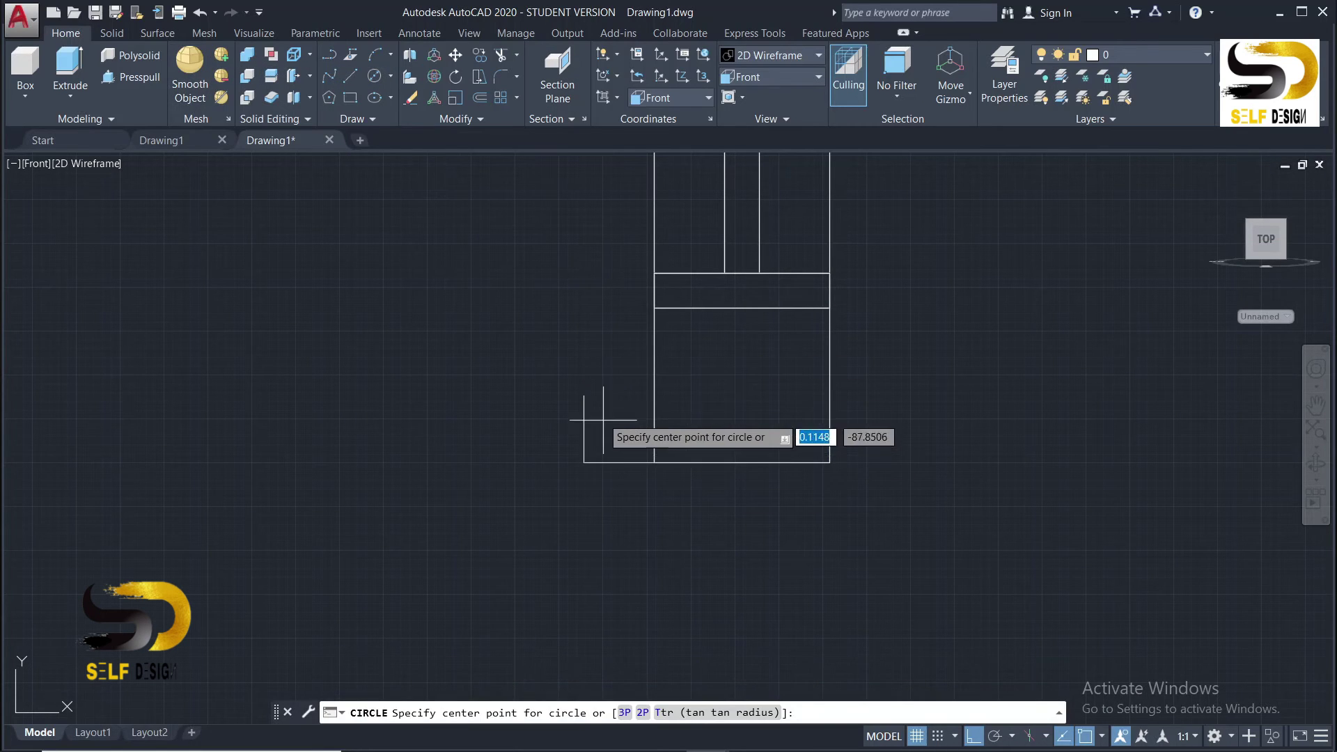
pyautogui.click(584, 395)
pyautogui.write('13')
pyautogui.press('Return')
pyautogui.hotkey('ctrl', 'z')
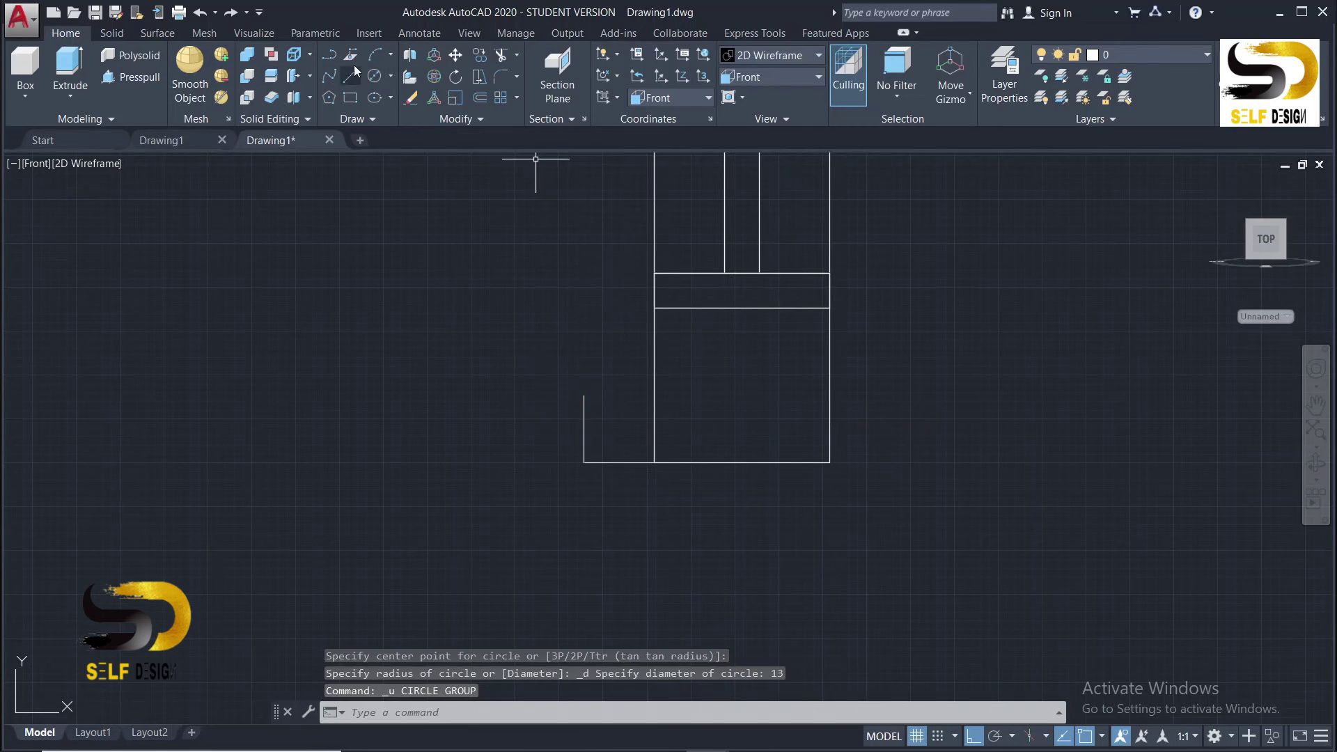
# Draw a circle of diameter 19 centred on the upper end of the vertical guide line beside the leg
pyautogui.click(390, 76)
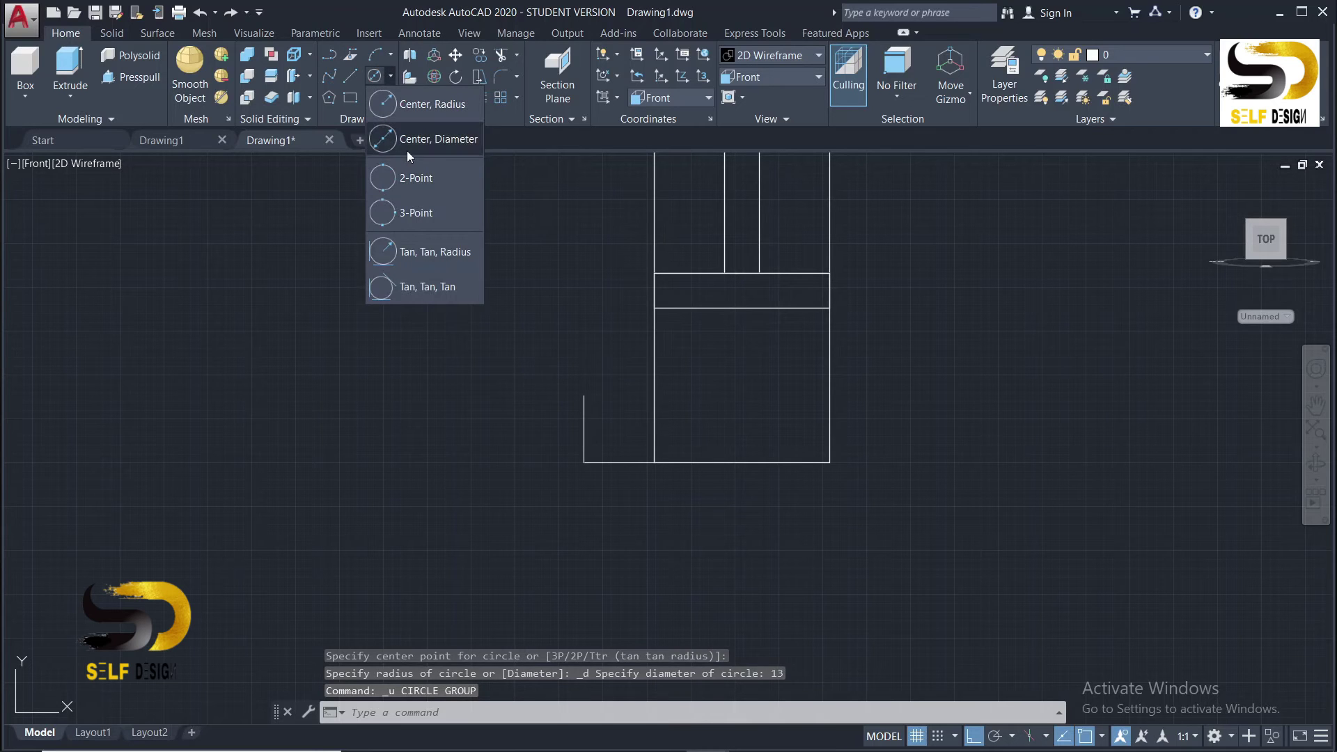
pyautogui.click(408, 148)
pyautogui.click(584, 395)
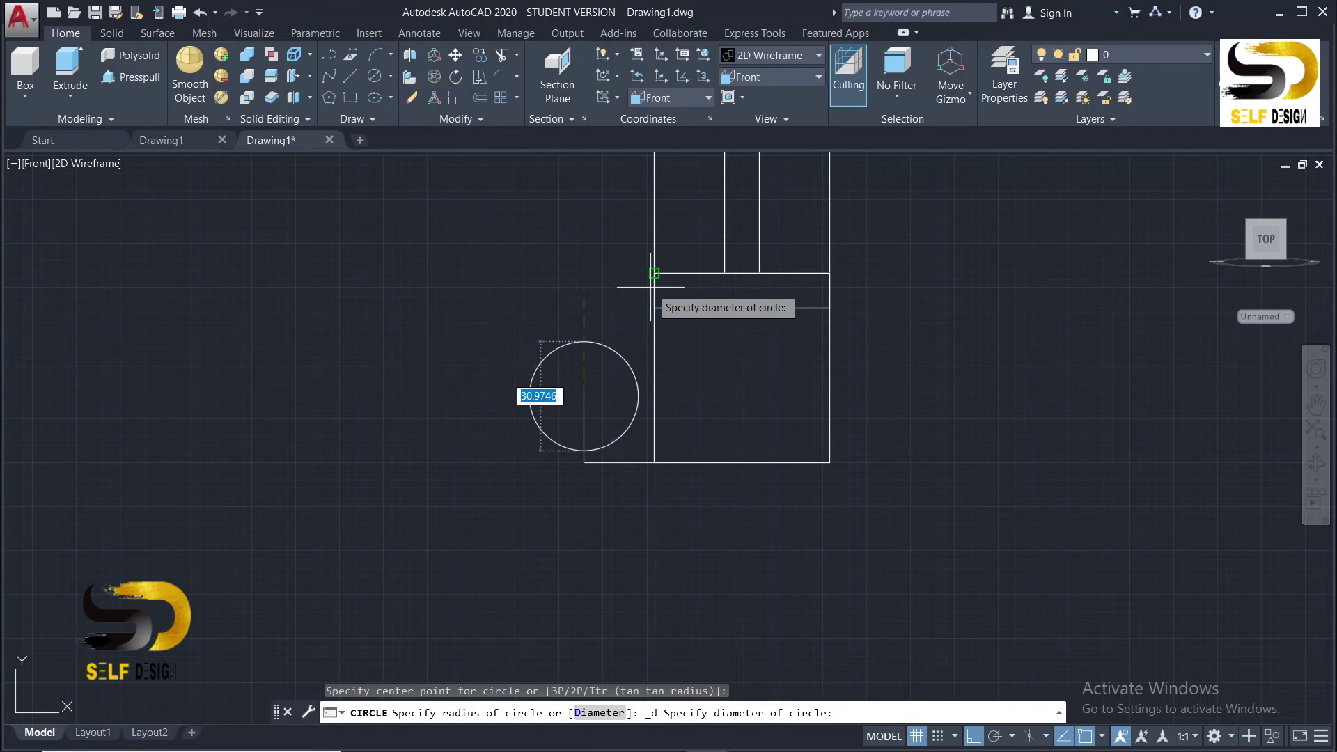
pyautogui.write('19')
pyautogui.press('Return')
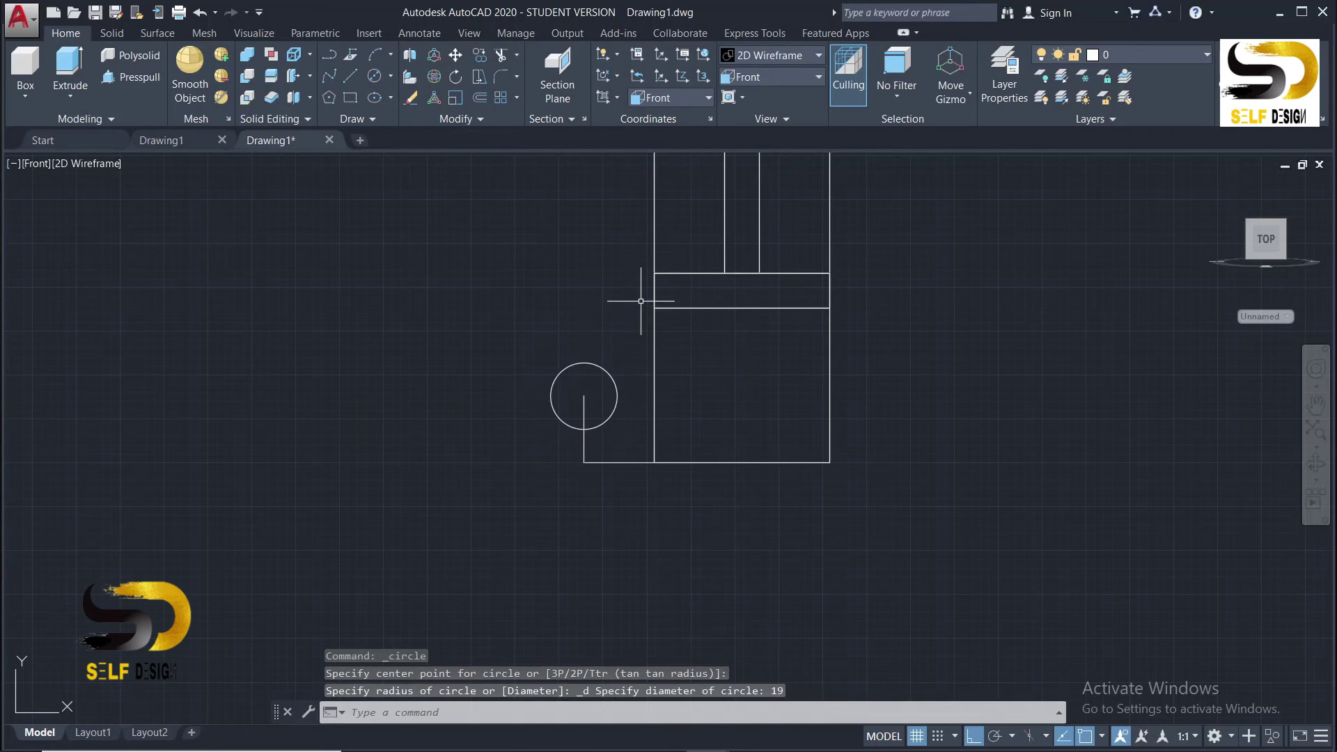
# Draw a concentric outer circle of radius 19 around the 19-diameter circle
pyautogui.click(390, 76)
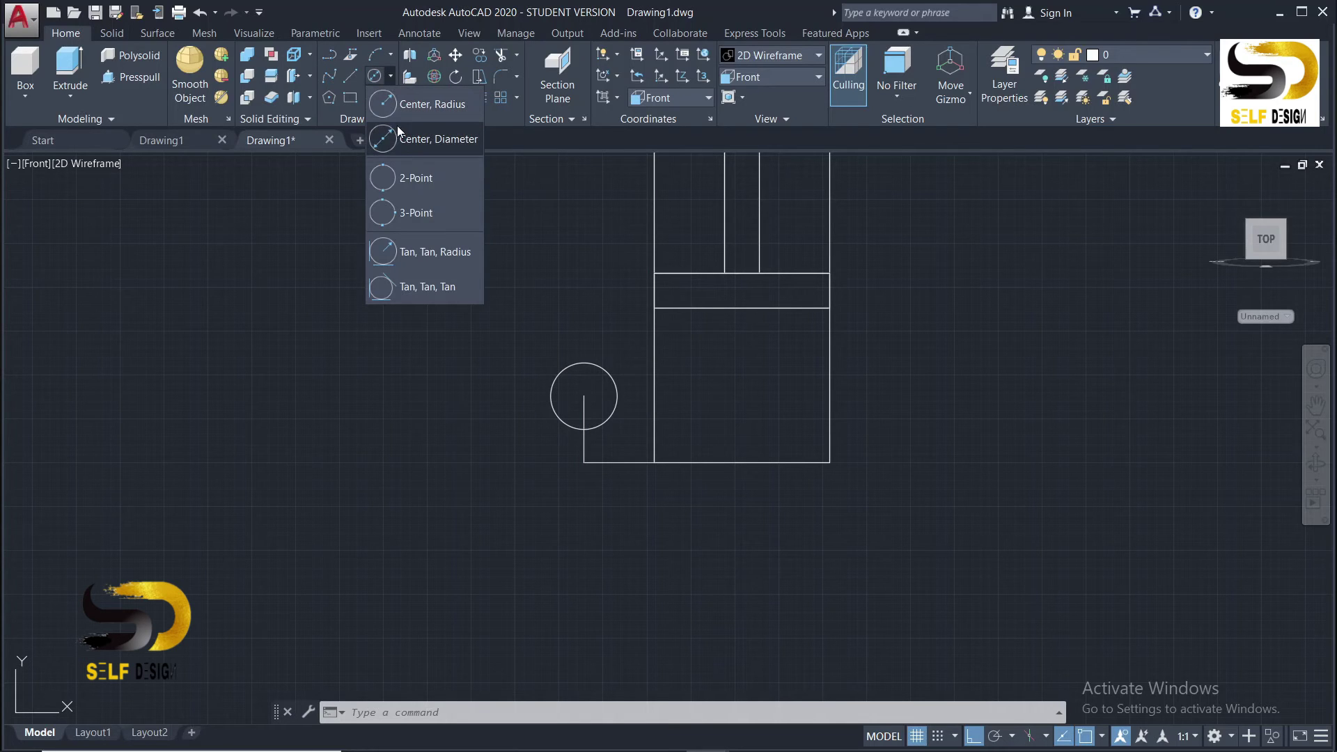
pyautogui.click(420, 119)
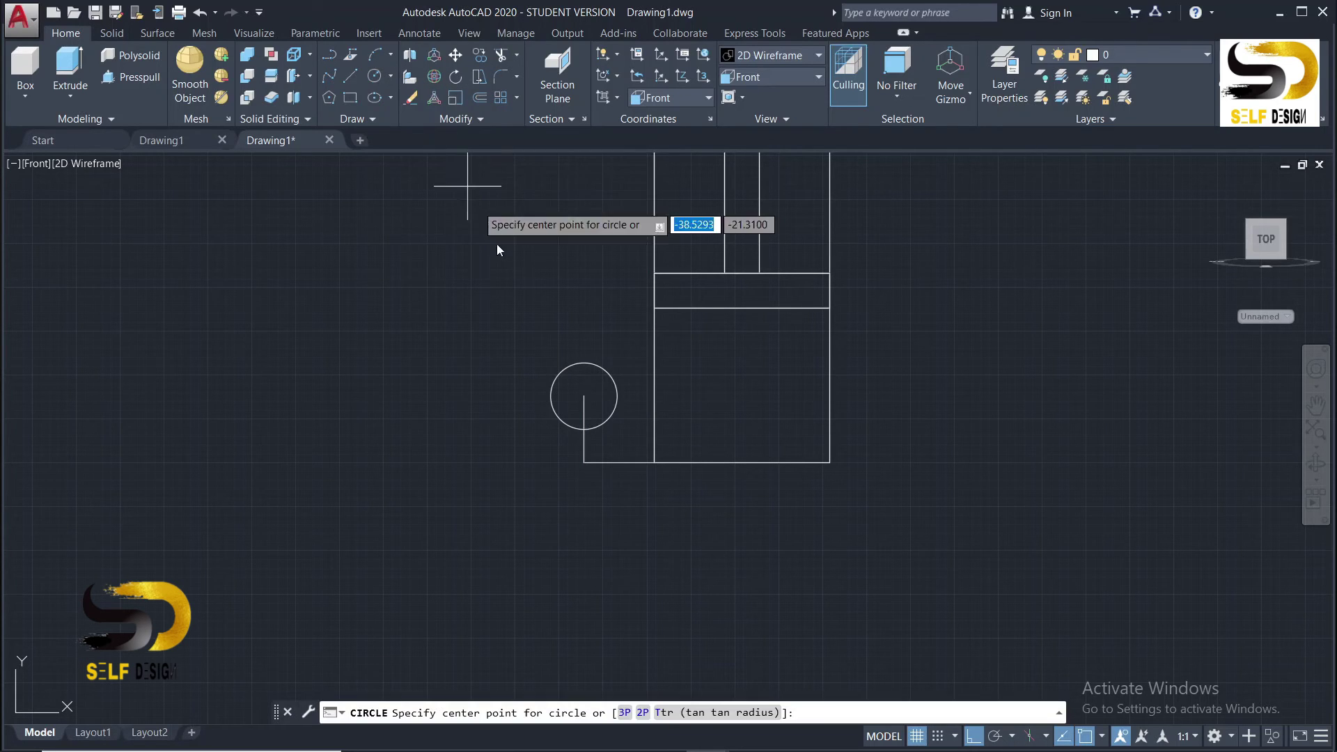
pyautogui.click(584, 395)
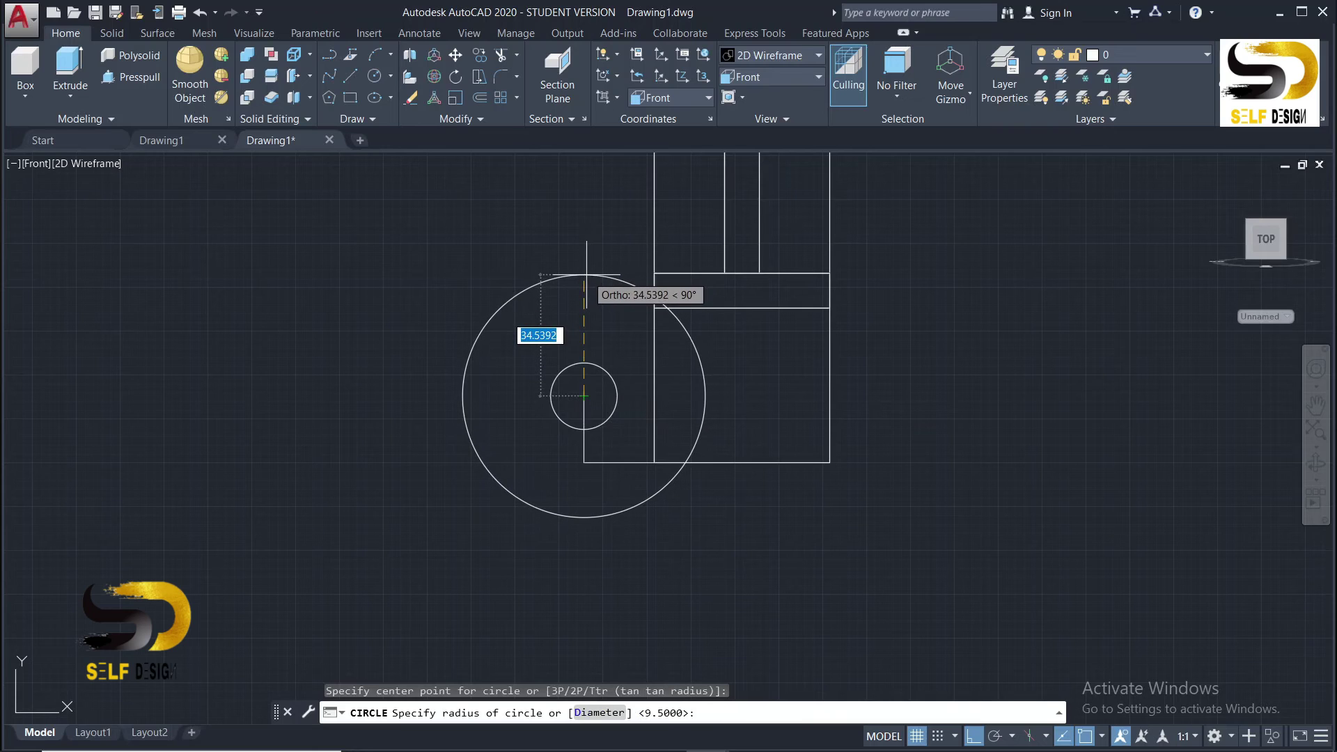
pyautogui.write('19')
pyautogui.press('Return')
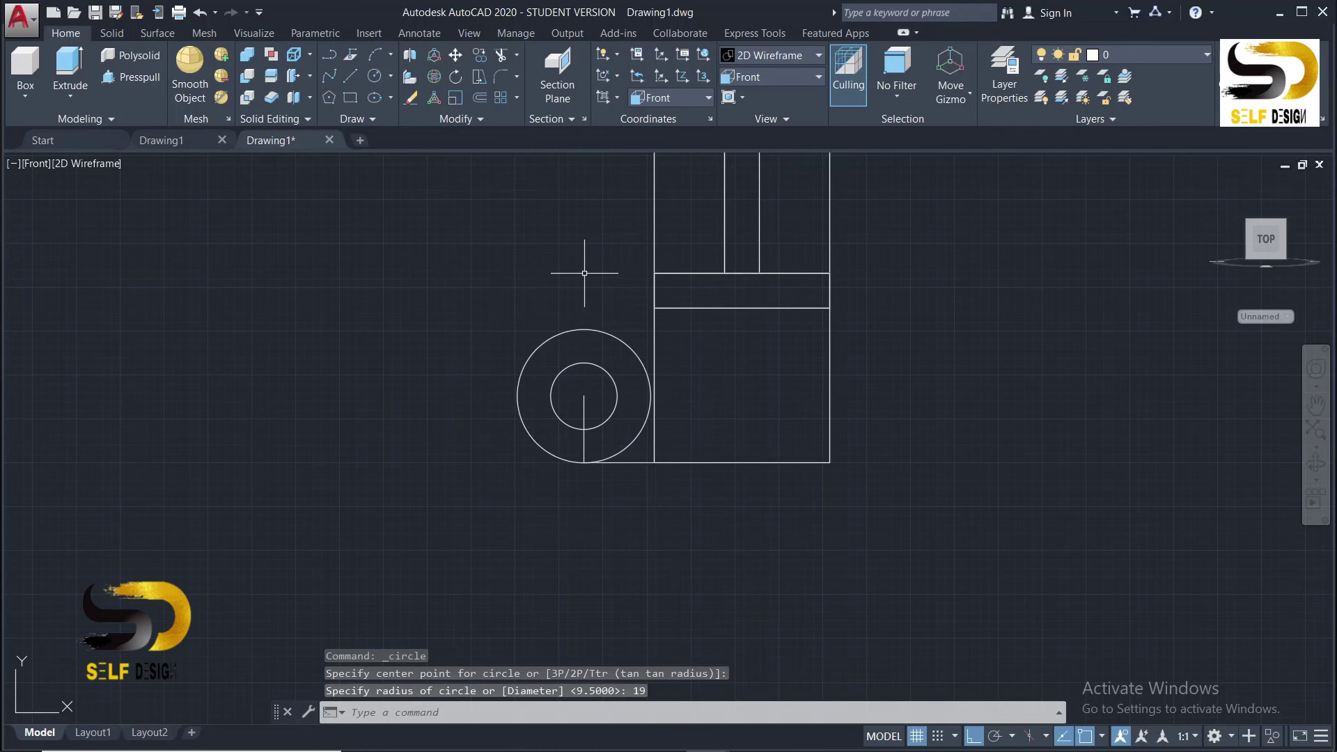
pyautogui.press('Escape')
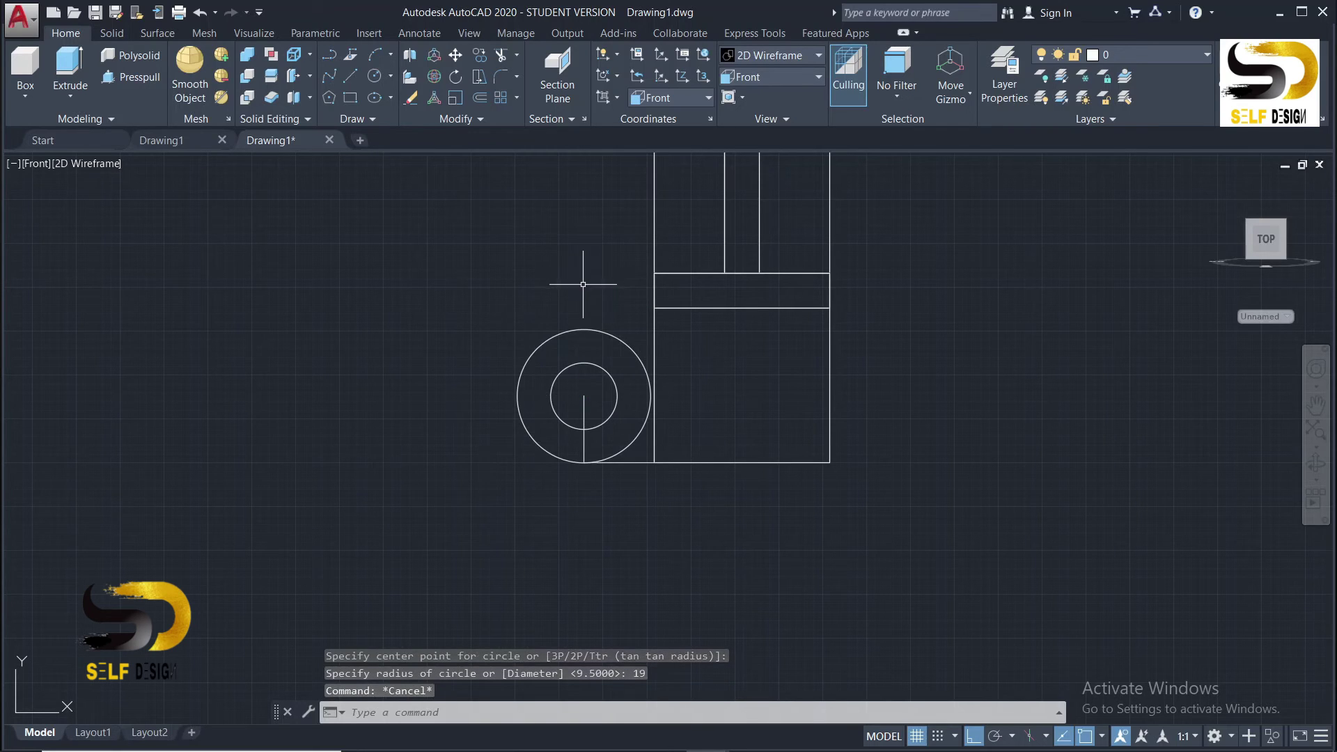
# Draw a polyline from the base plate's upper corner nearest the circles, tangent to the outer circle's far upper side
pyautogui.click(331, 54)
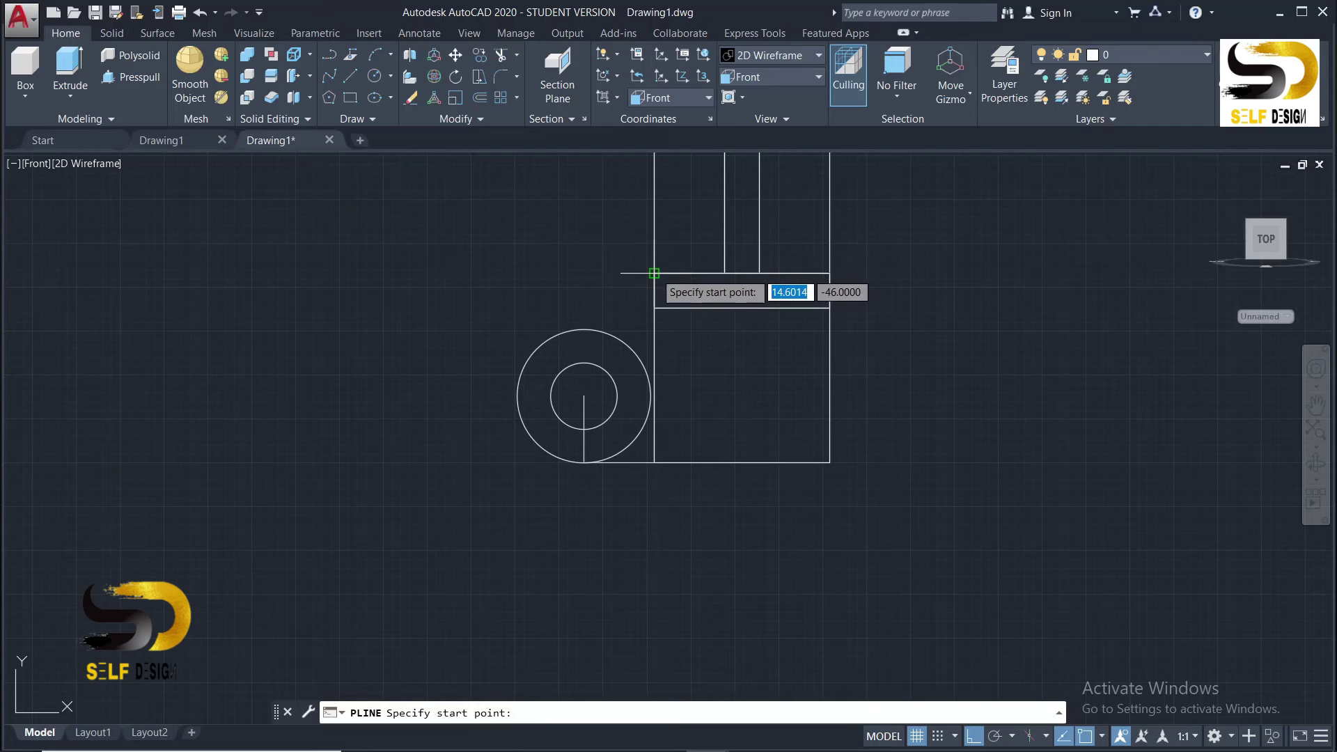
pyautogui.click(583, 396)
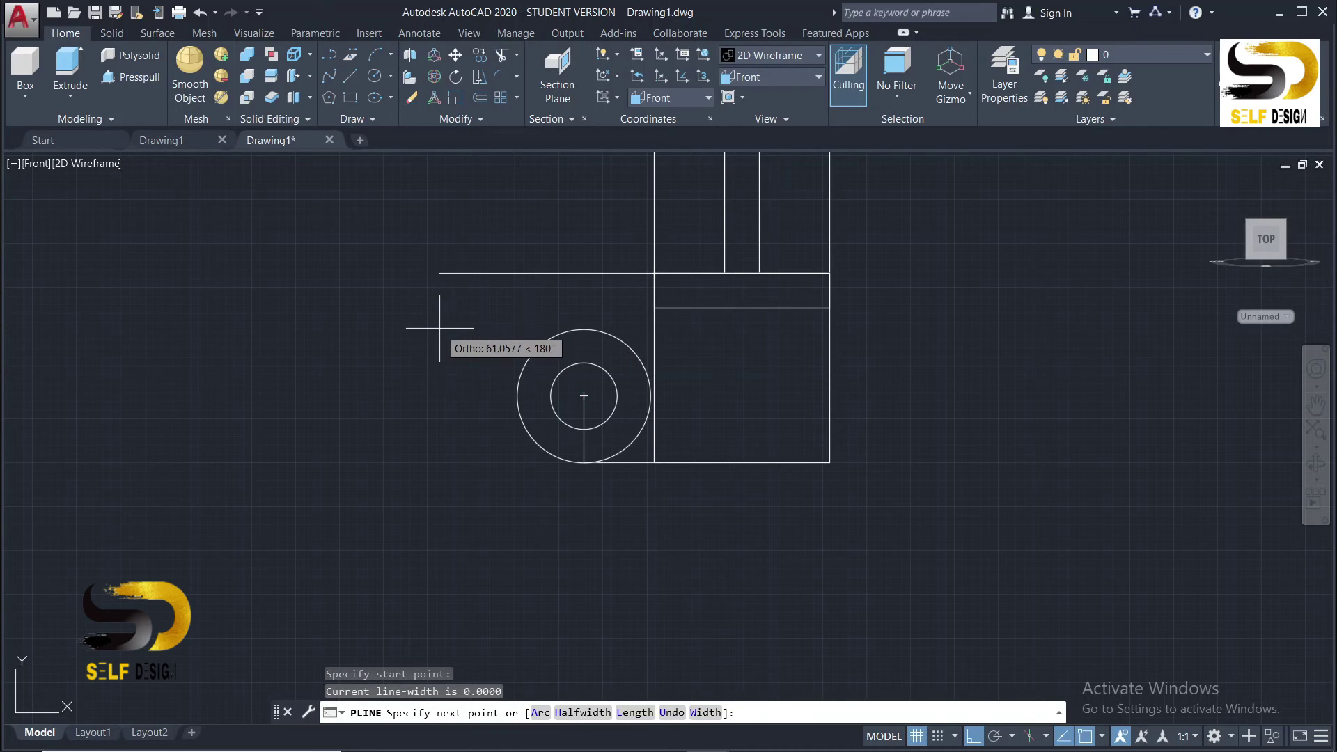
pyautogui.write('TANGENT')
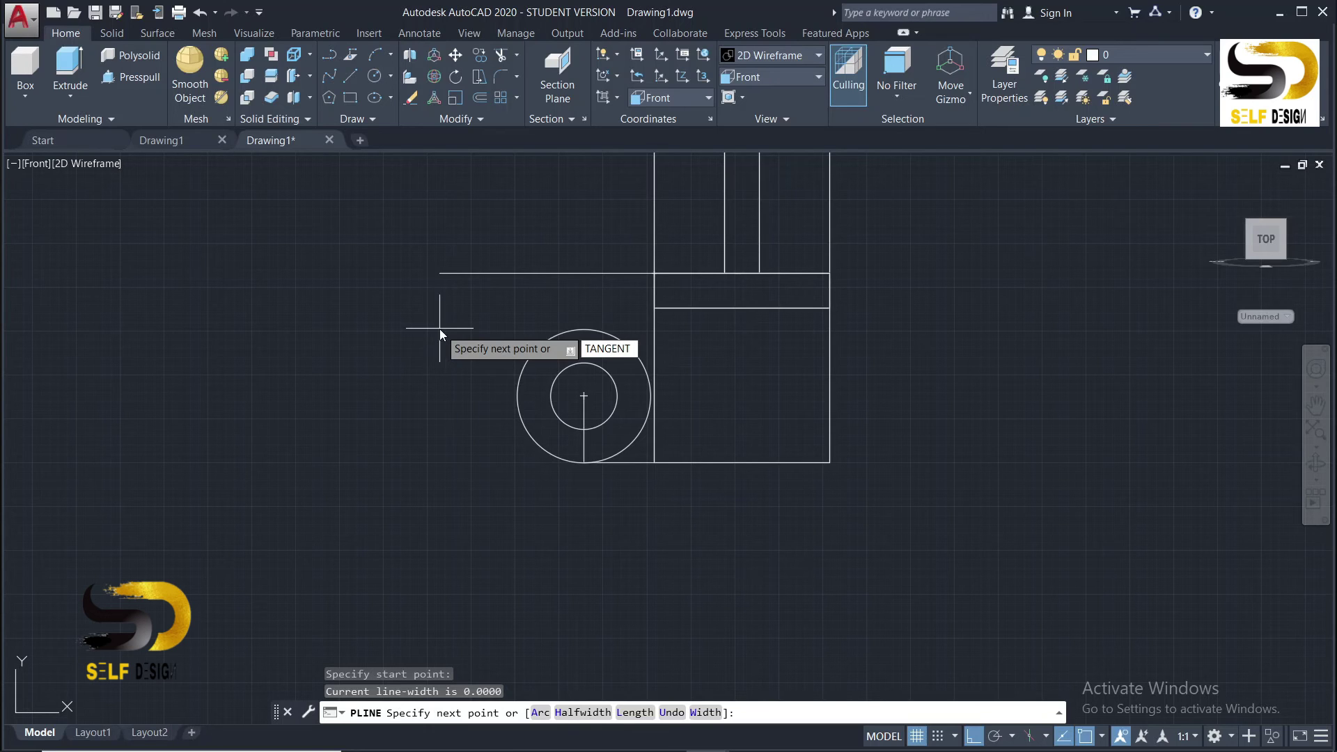
pyautogui.press('Return')
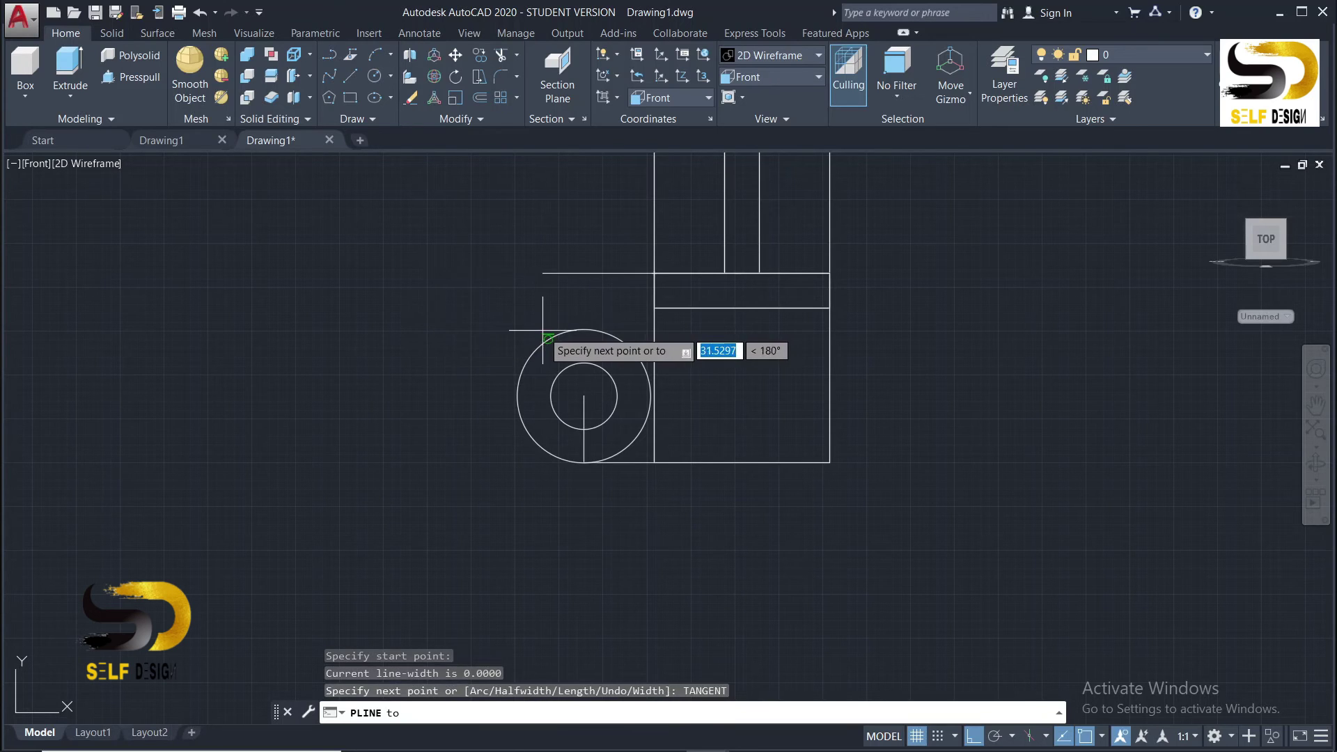
pyautogui.click(546, 333)
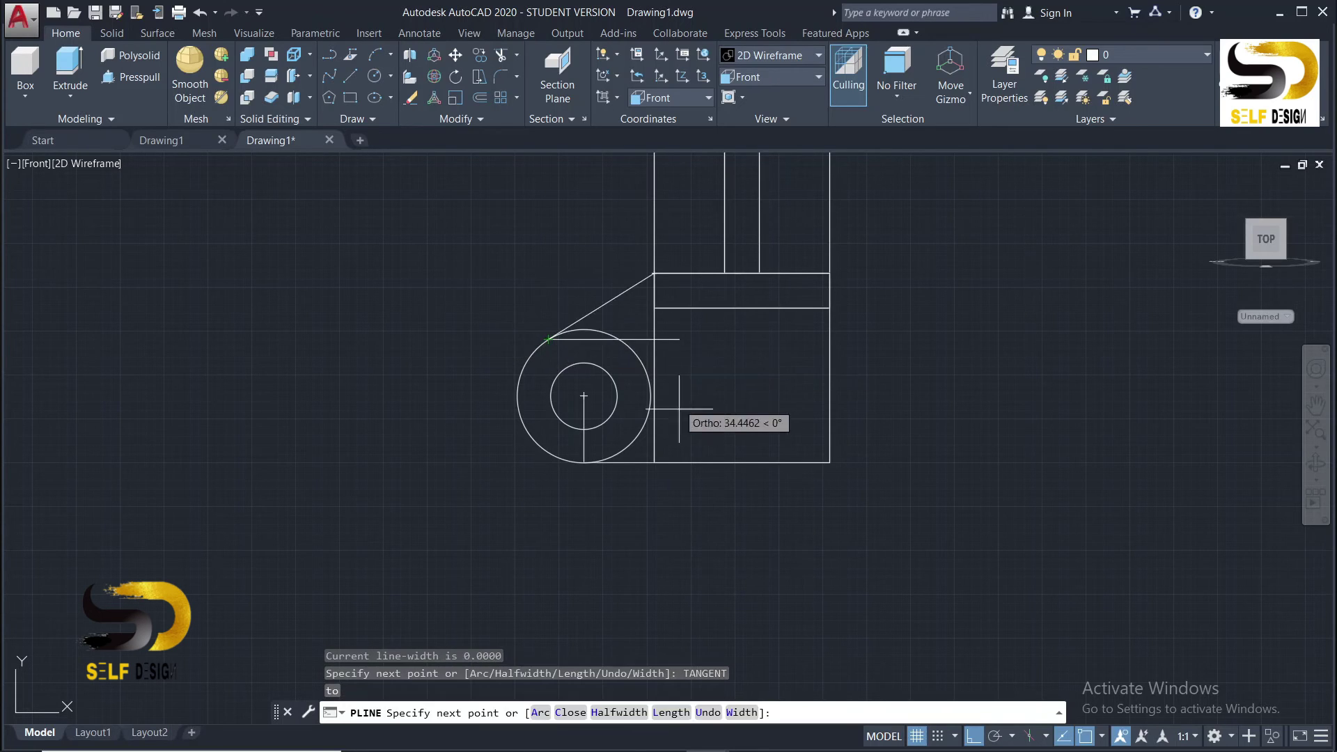
pyautogui.press('Escape')
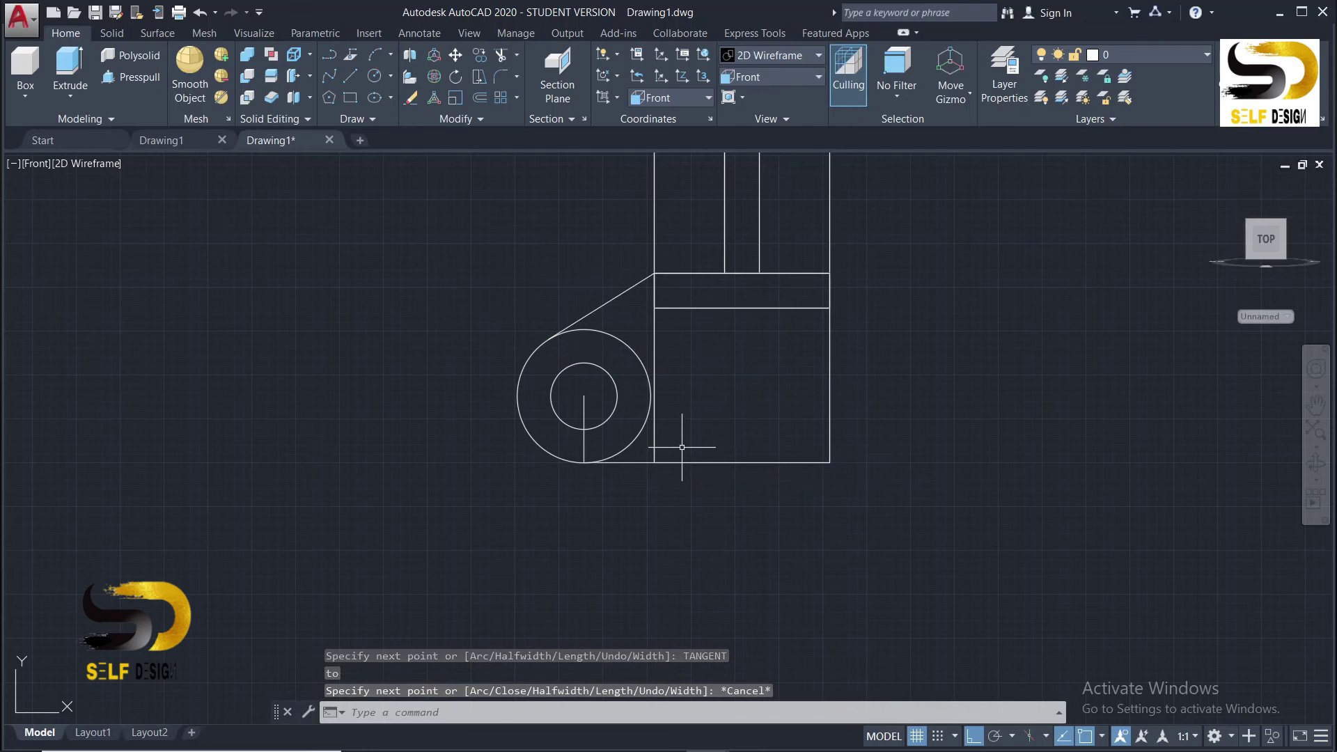
# Trim away the part of the outer circle facing the leg, and erase the vertical guide line
pyautogui.write('TR')
pyautogui.press('Return')
pyautogui.press('Return')
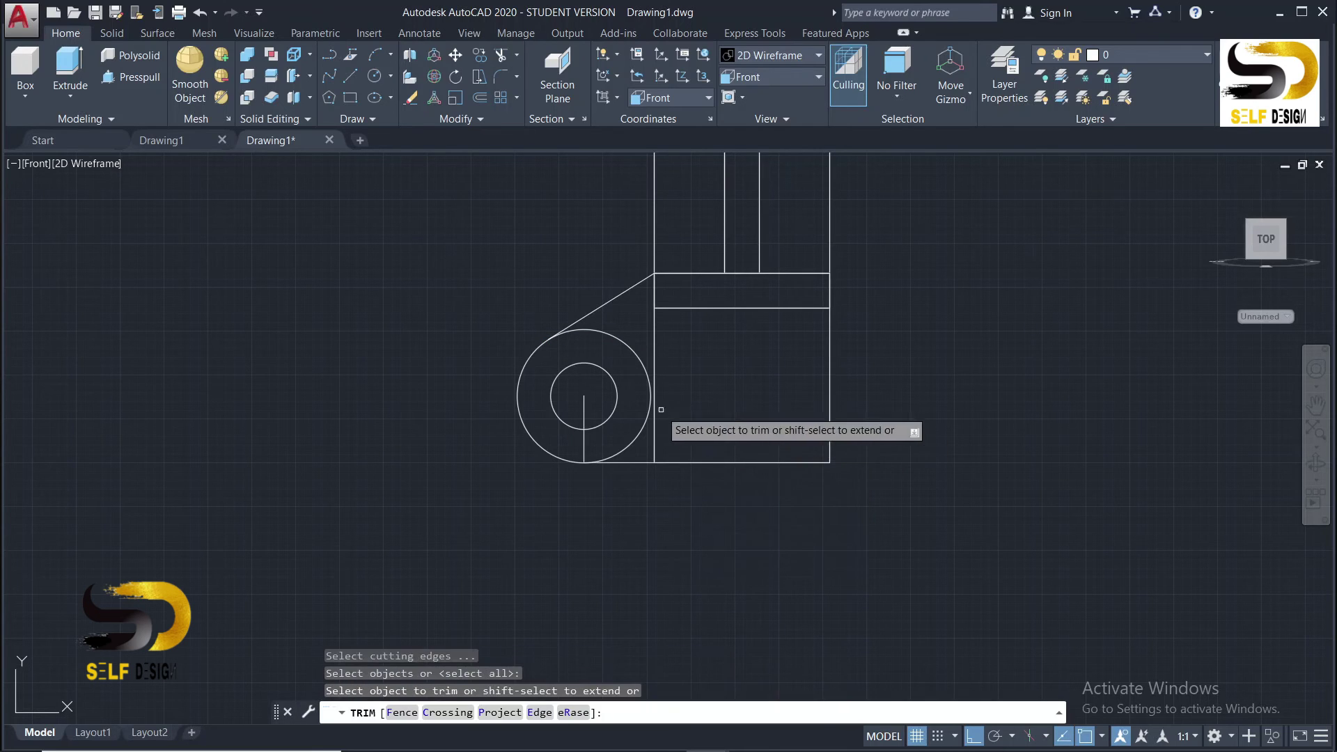
pyautogui.click(646, 399)
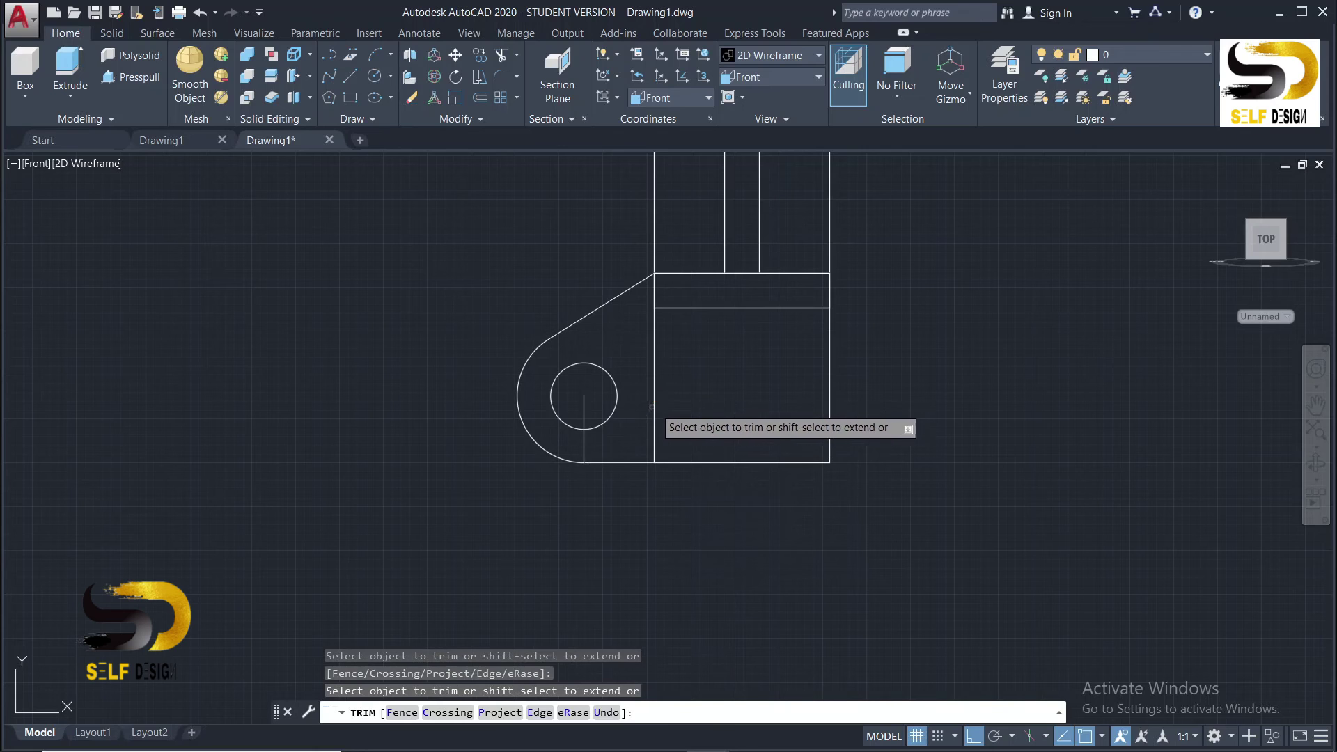
pyautogui.press('Escape')
pyautogui.click(585, 443)
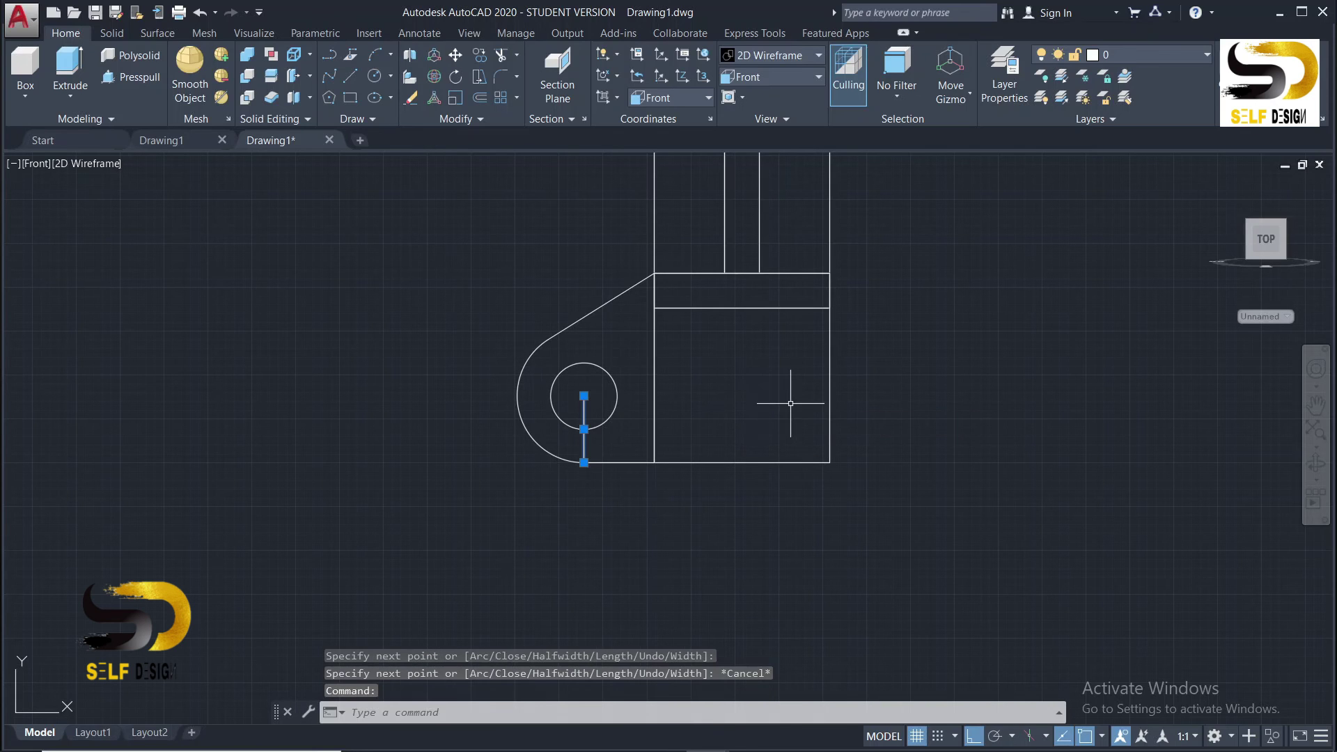
pyautogui.press('Delete')
# Switch the model to the SW Isometric view and frame the lug outline beside the leg closely
pyautogui.scroll(-2, 673, 438)
pyautogui.click(762, 77)
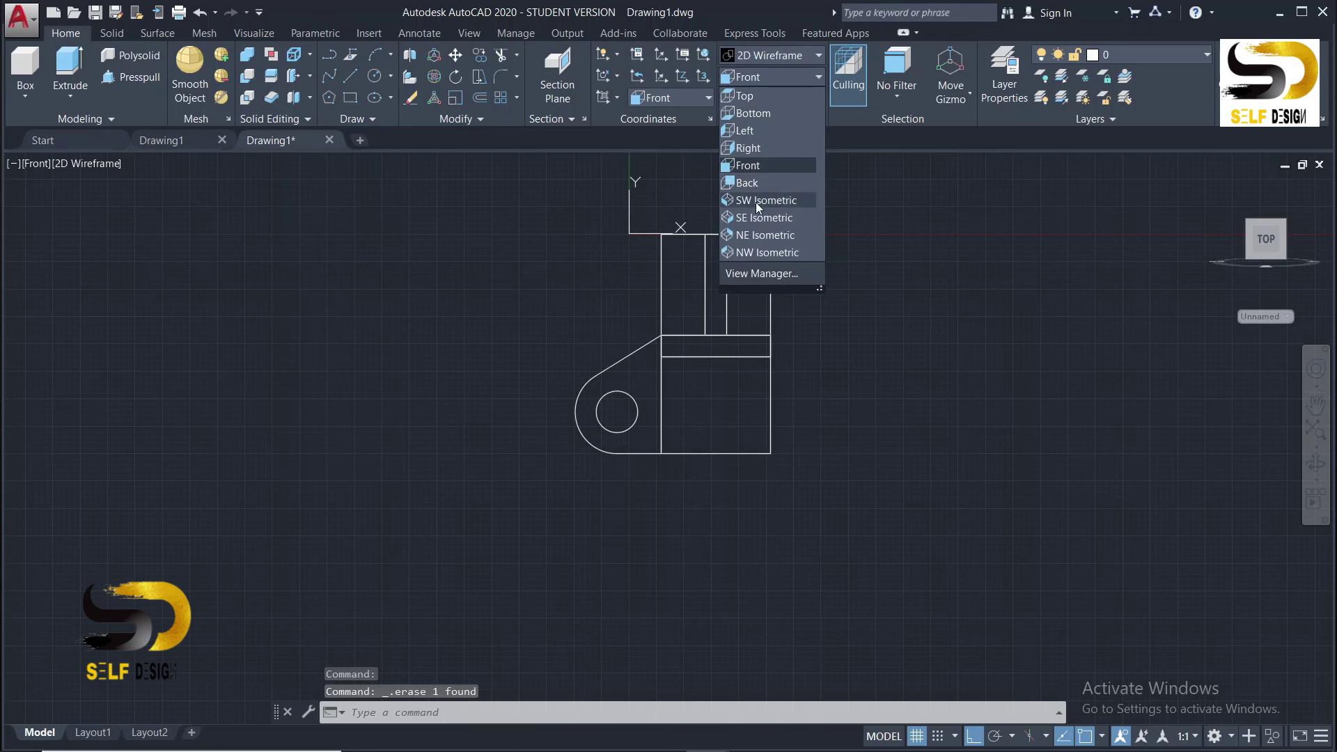
pyautogui.click(761, 202)
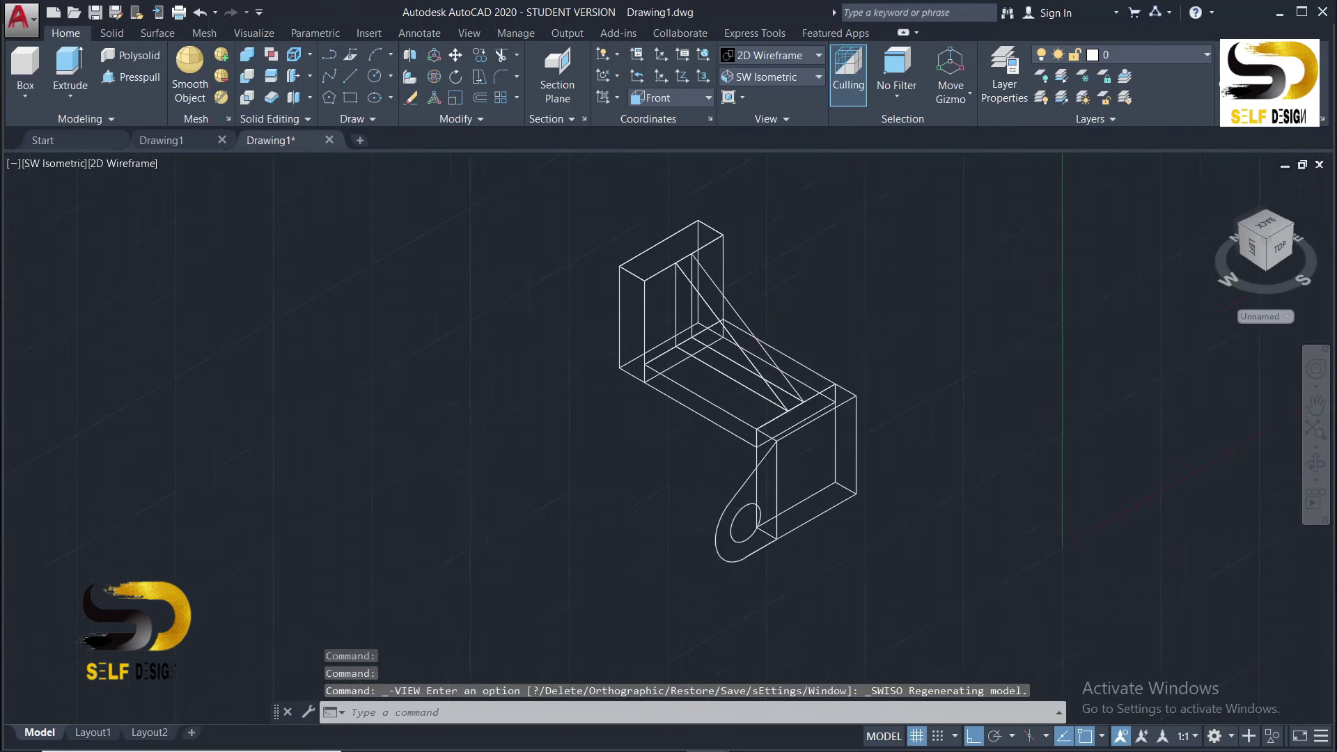
pyautogui.scroll(5, 792, 419)
pyautogui.moveTo(1076, 401)
pyautogui.keyDown('shift'); pyautogui.mouseDown(button='middle')
pyautogui.moveTo(1083, 382)
pyautogui.moveTo(1093, 411)
pyautogui.moveTo(1110, 406)
pyautogui.moveTo(1082, 412)
pyautogui.mouseUp(button='middle'); pyautogui.keyUp('shift')
pyautogui.scroll(4, 604, 394)
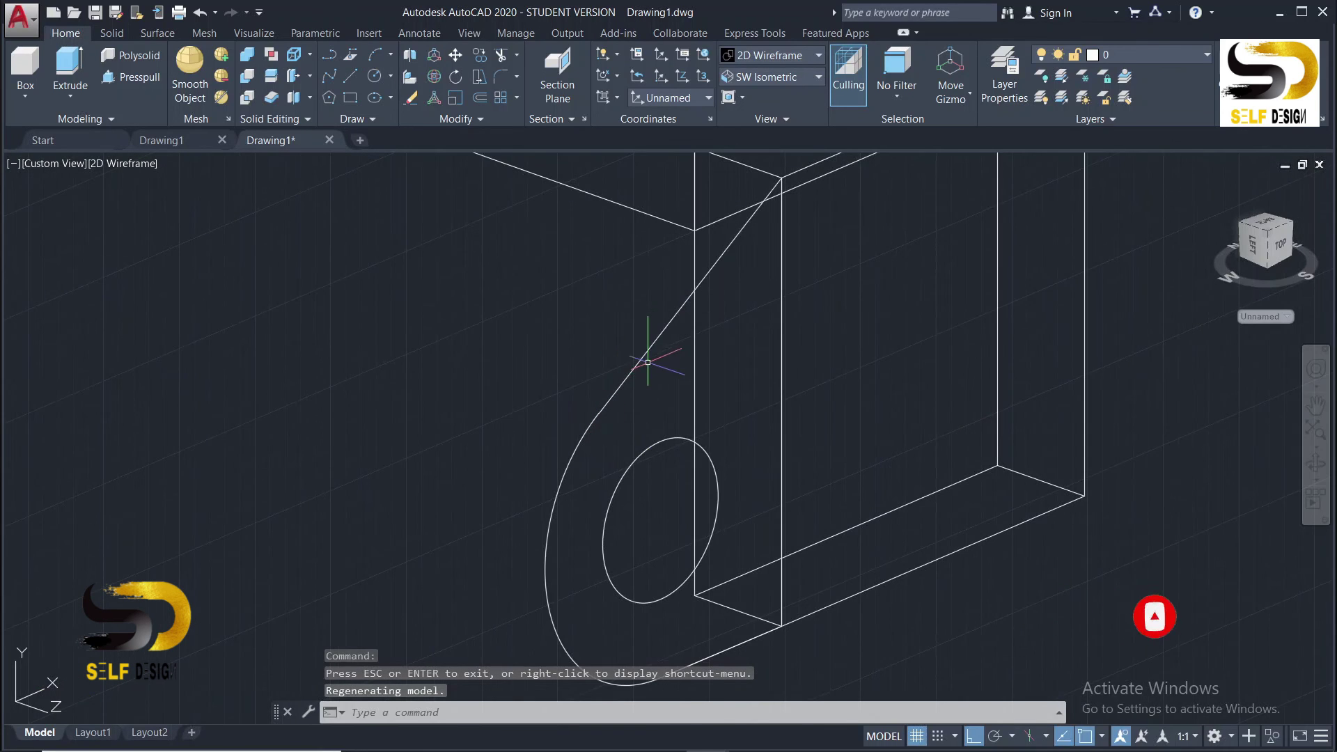
# Join the sloped tangent line, the outer arc and the polyline along the lug's bottom and leg edge into one closed outline
pyautogui.click(626, 379)
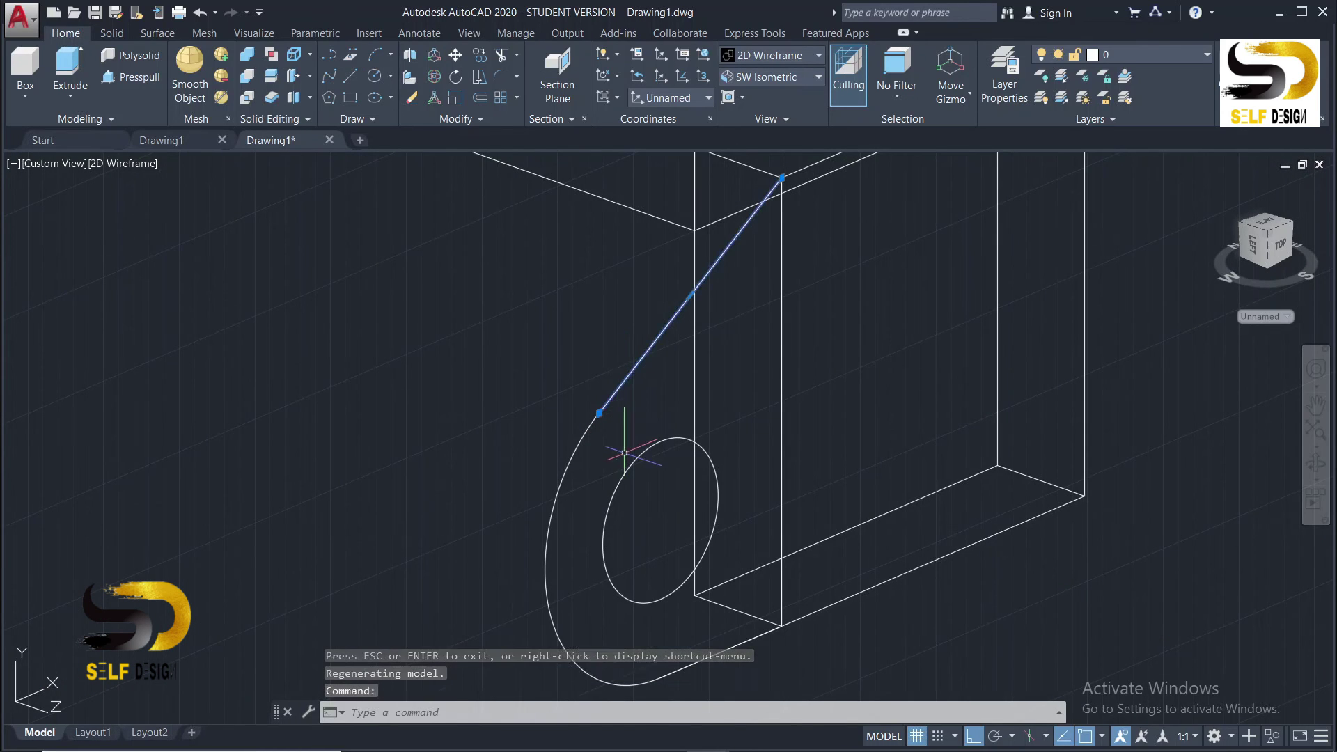
pyautogui.write('JKOKI')
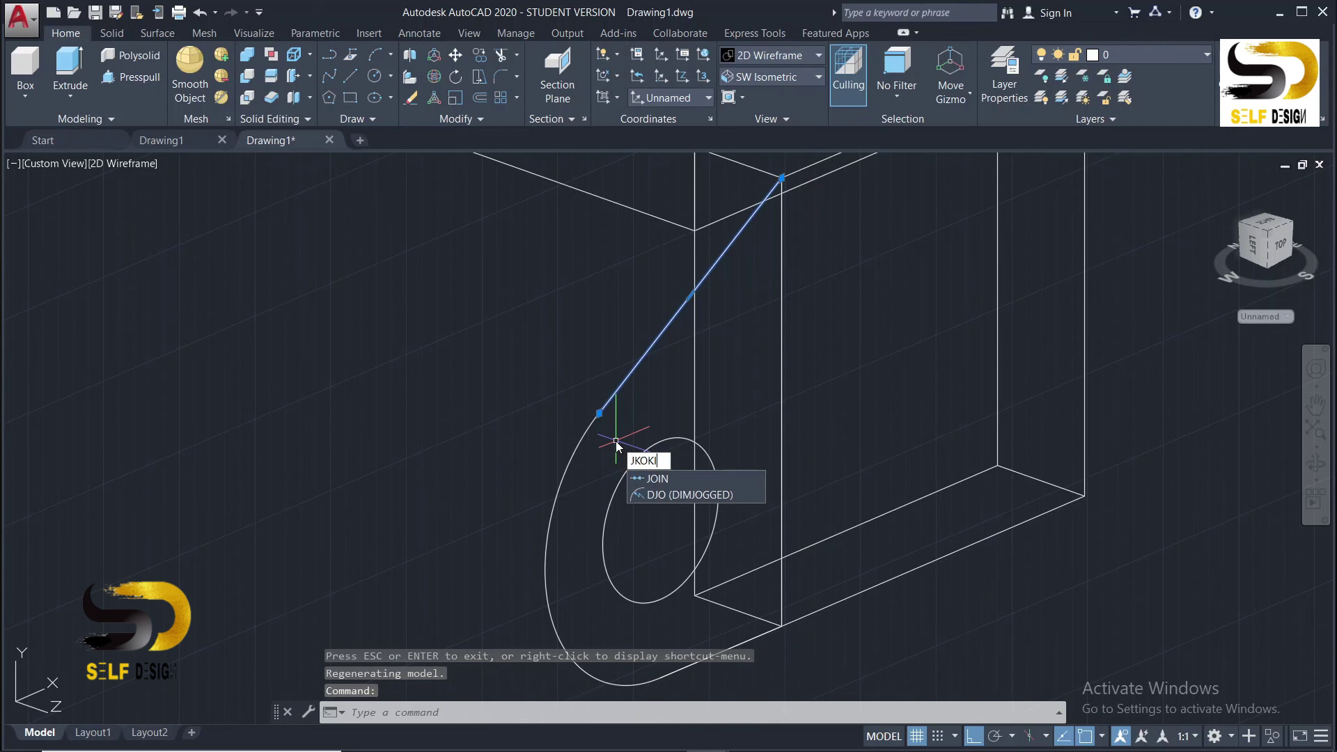
pyautogui.press('Down')
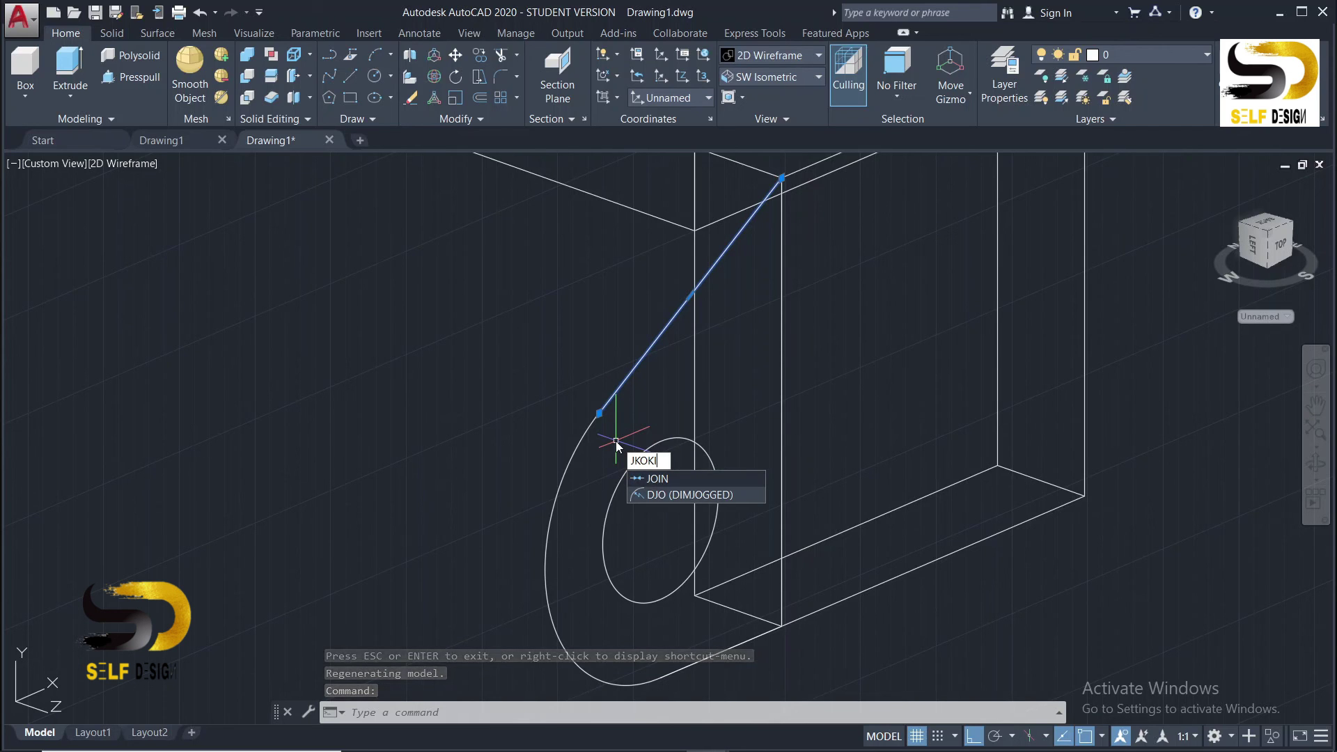
pyautogui.press('Up')
pyautogui.press('Return')
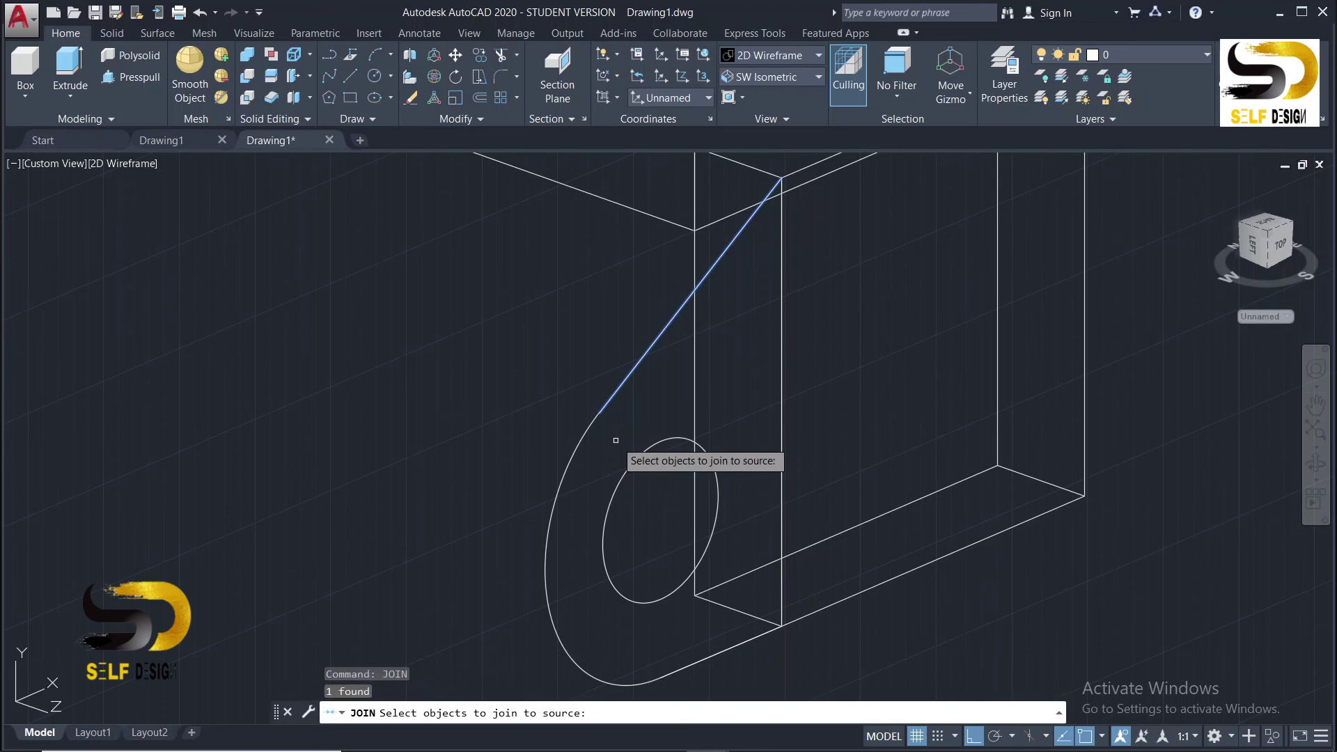
pyautogui.click(568, 463)
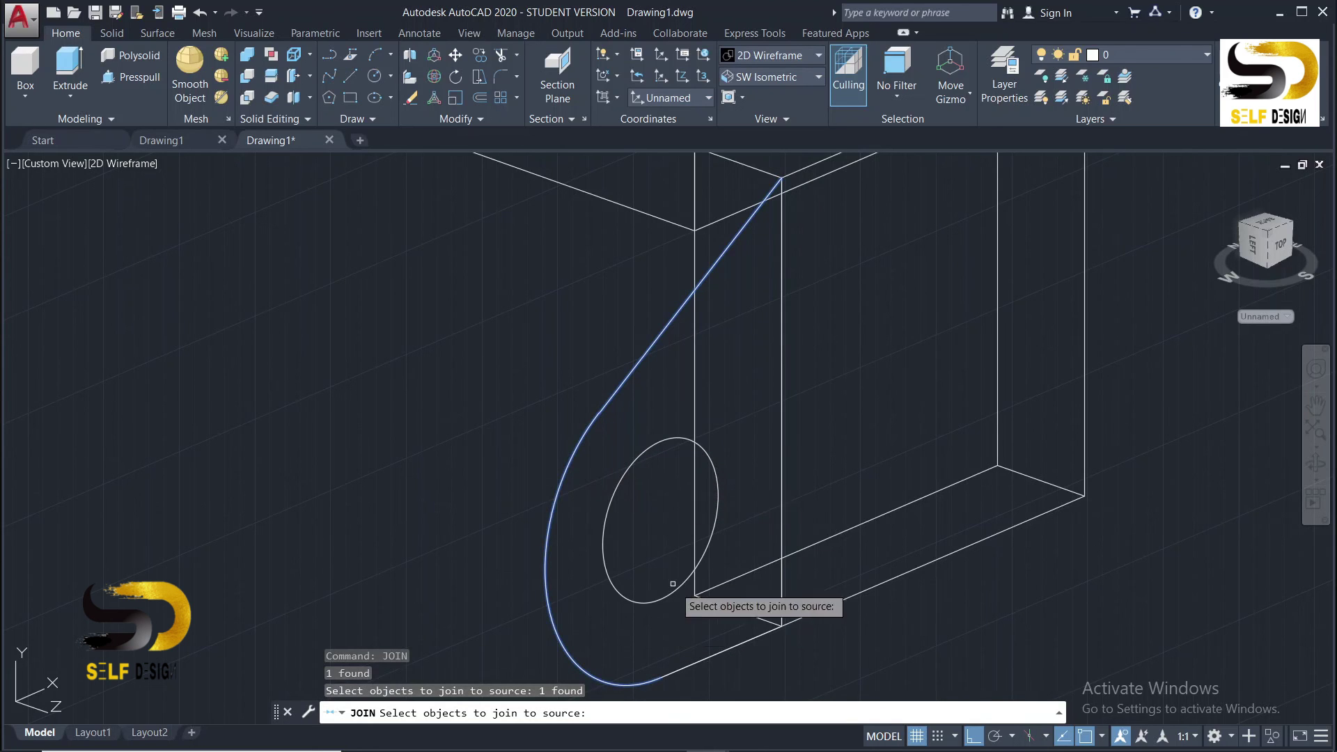
pyautogui.click(715, 656)
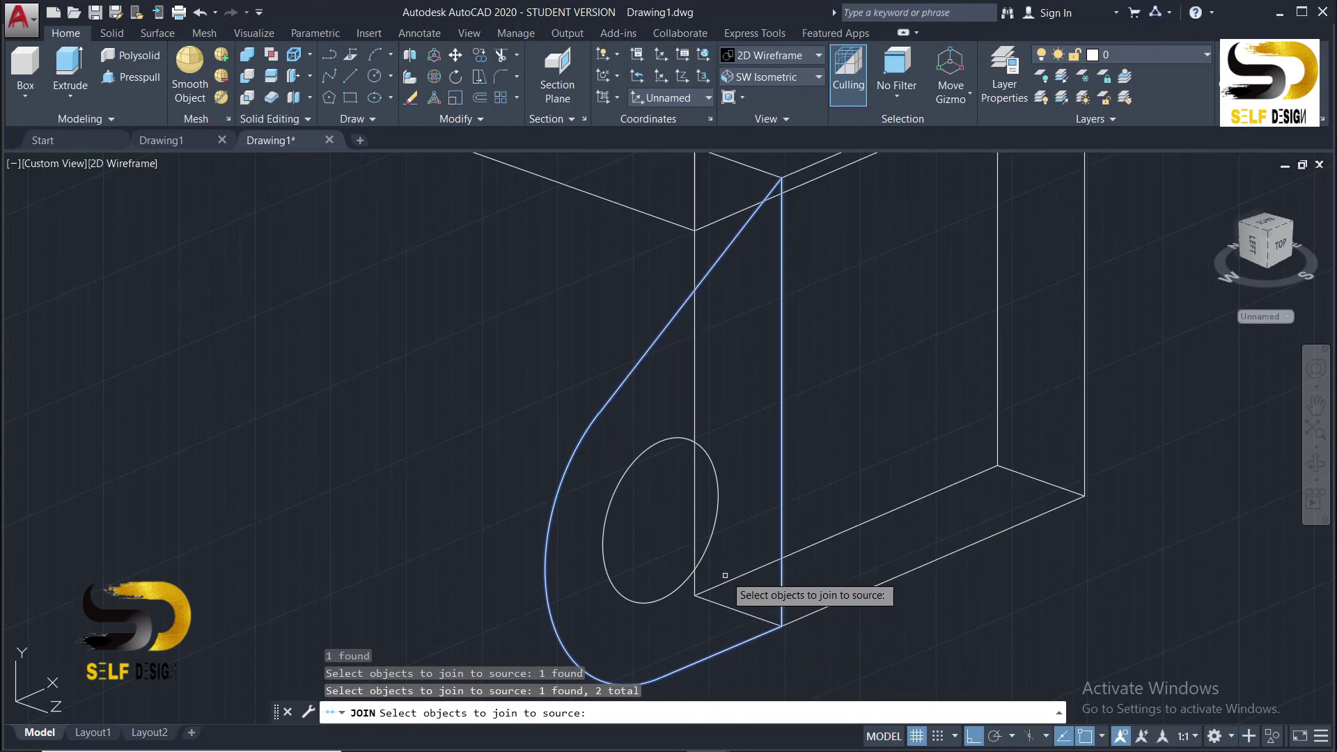
pyautogui.press('Return')
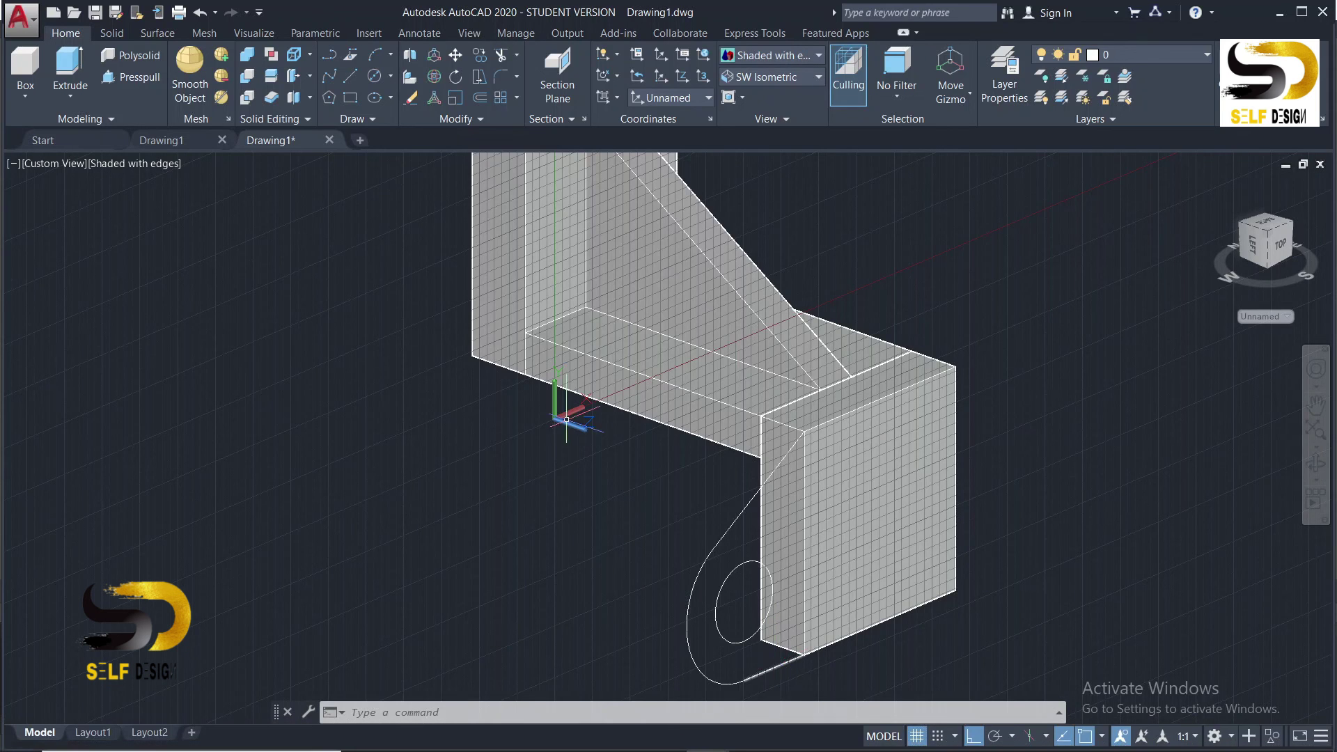
# Presspull the area between the lug outline and the circle by 13, back along the leg's thickness
pyautogui.click(125, 78)
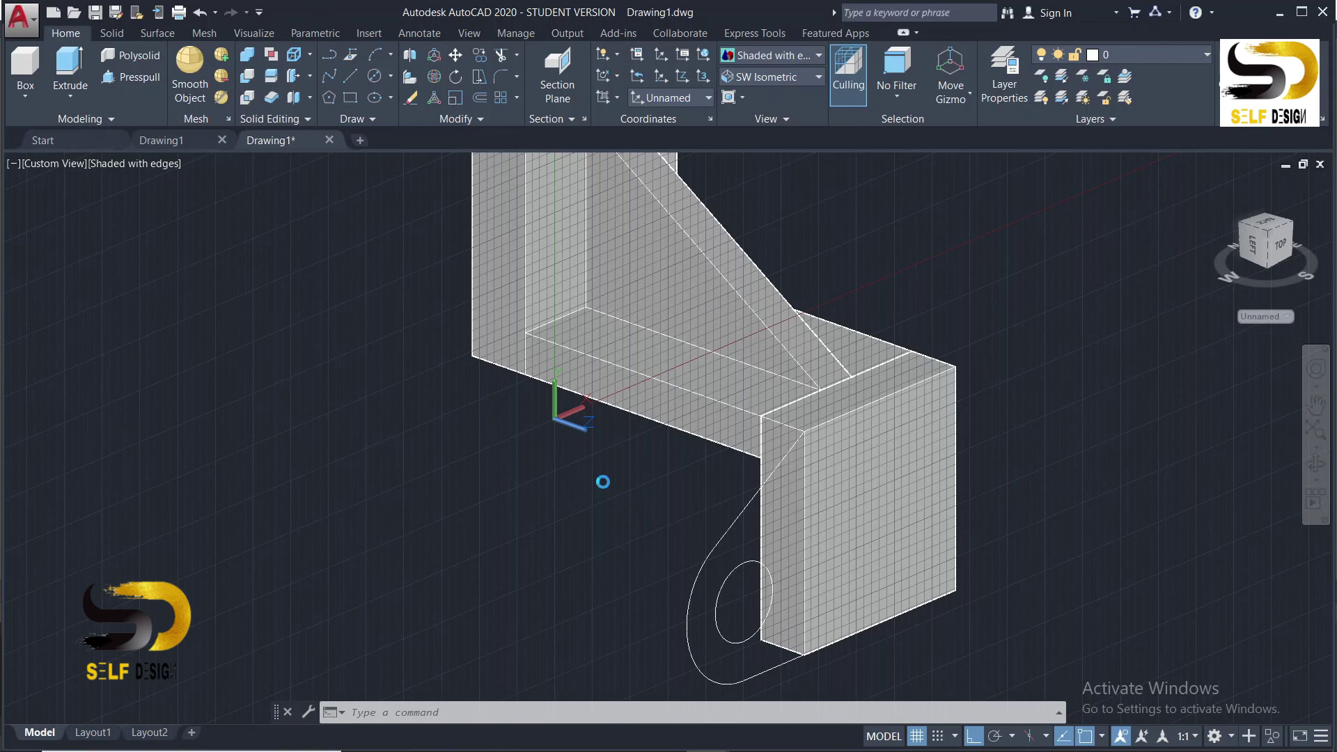
pyautogui.click(714, 553)
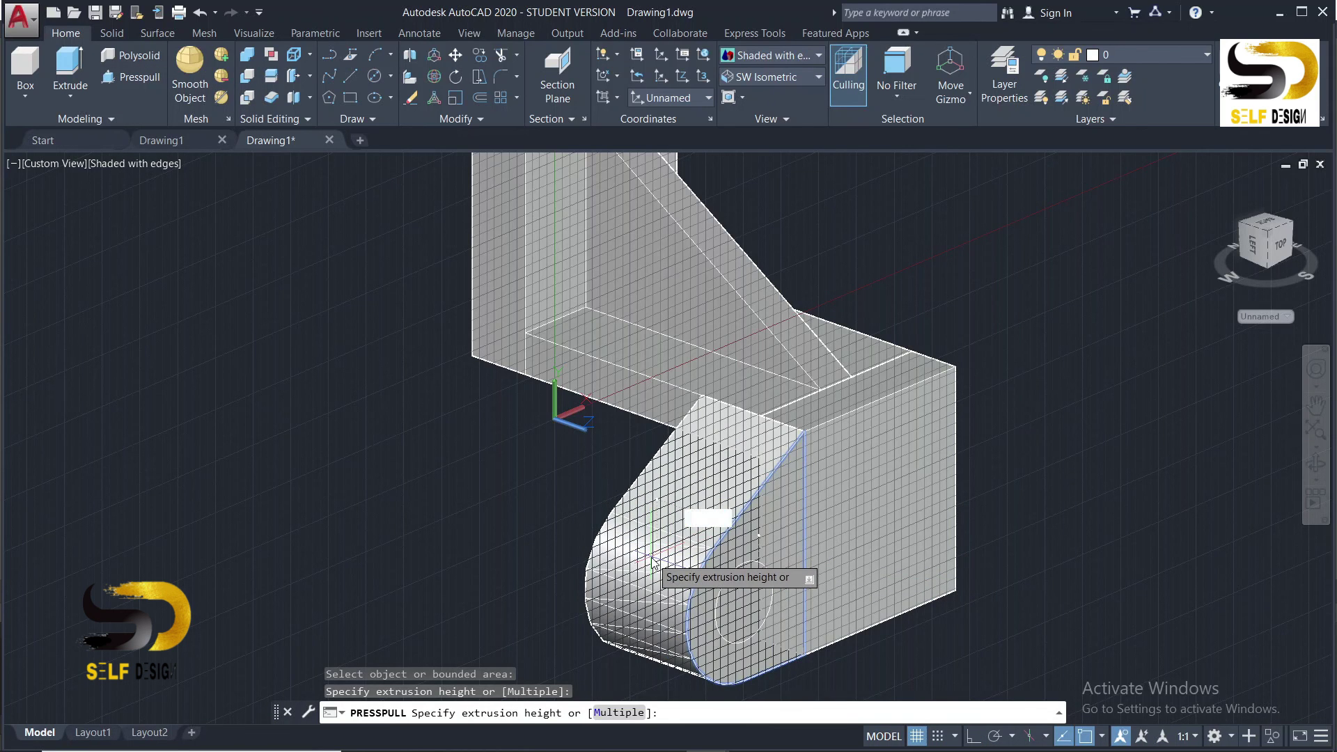
pyautogui.write('13')
pyautogui.press('Return')
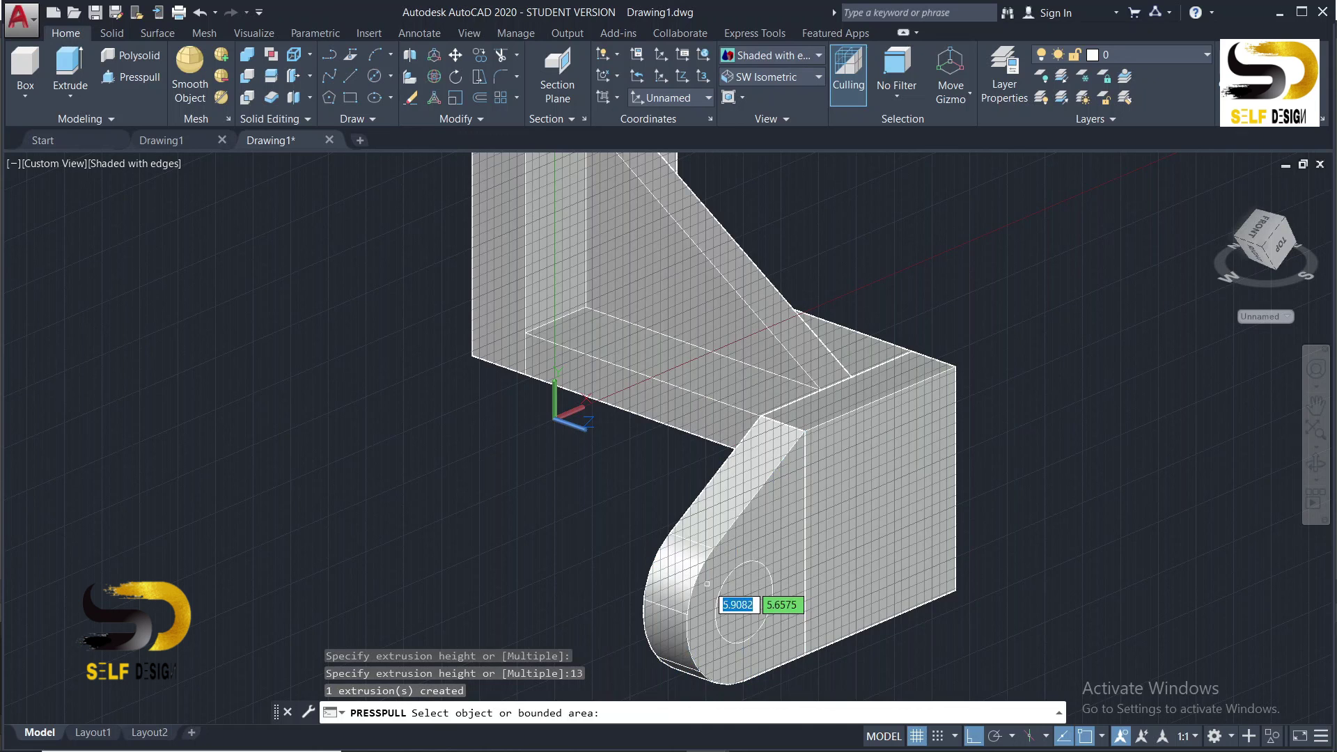
# Presspull the circular area in the lug by 13 to open the through hole, and restore the SW Isometric view
pyautogui.click(733, 588)
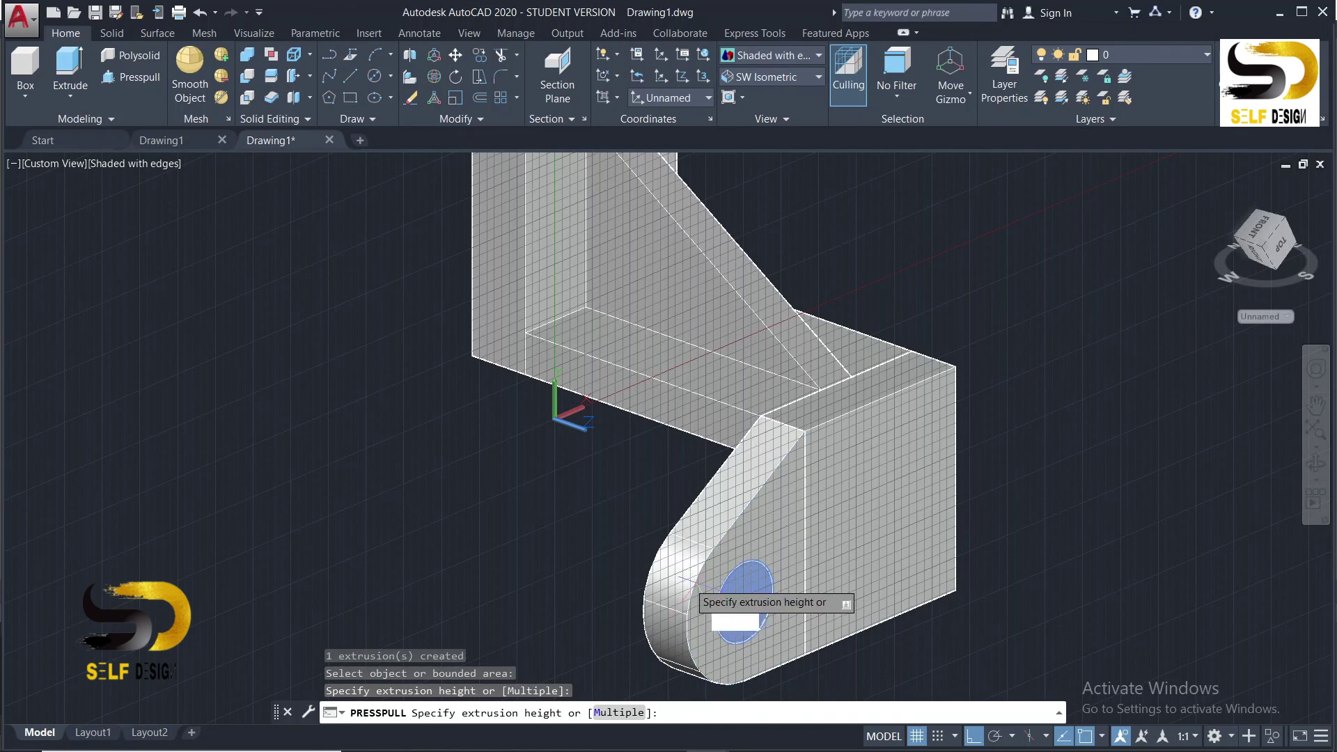
pyautogui.write('13')
pyautogui.press('Return')
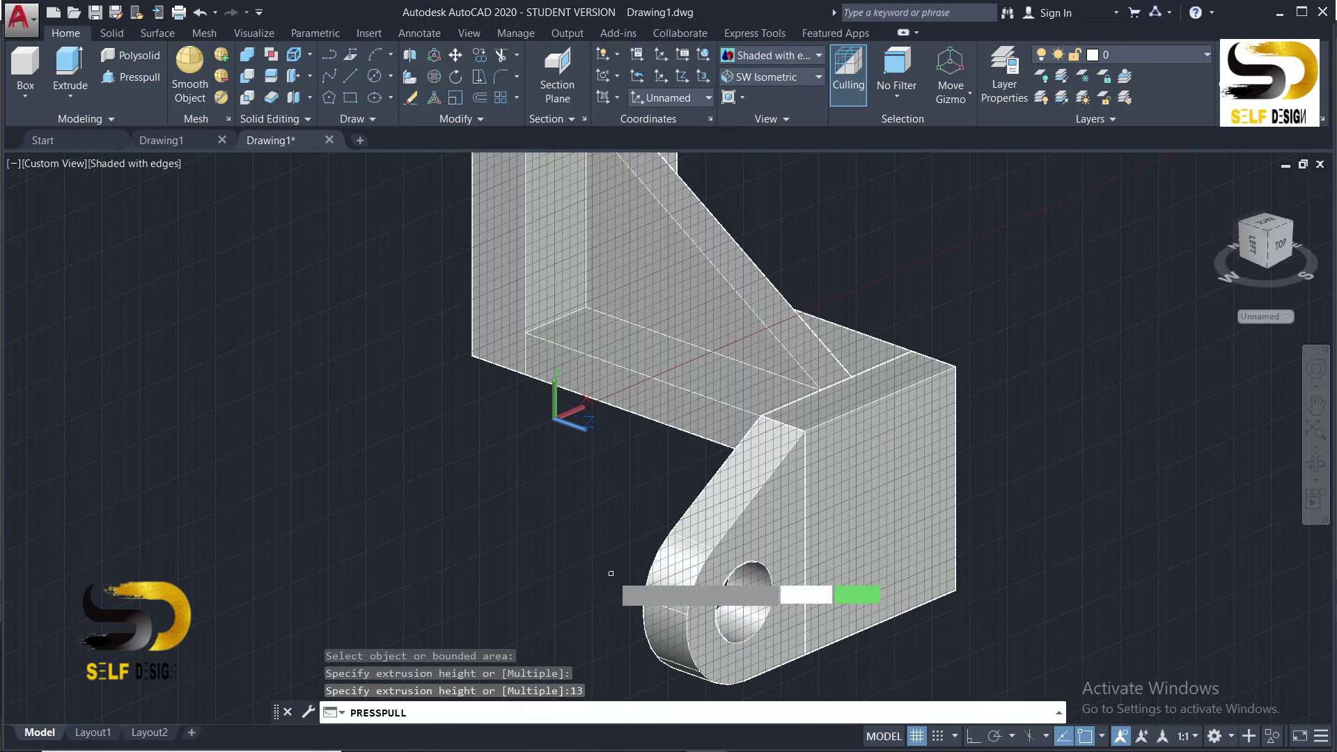
pyautogui.press('Return')
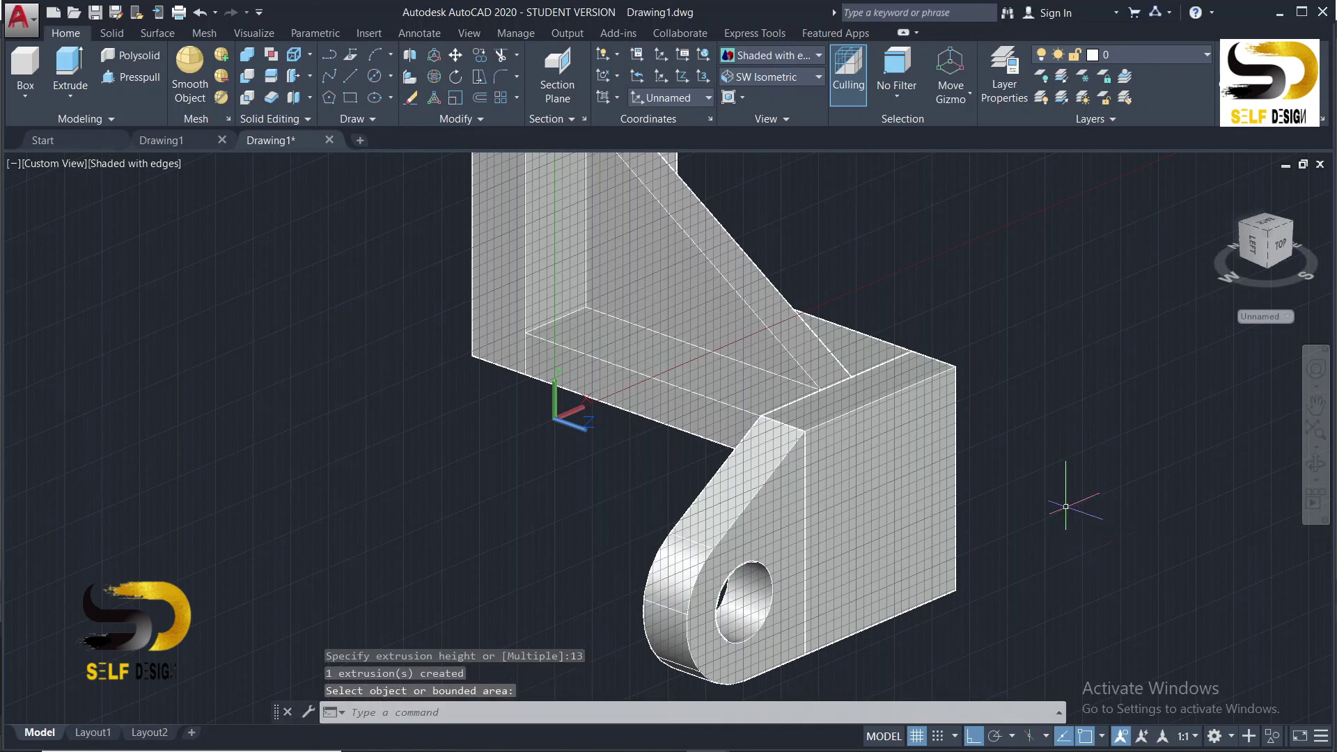
pyautogui.click(783, 75)
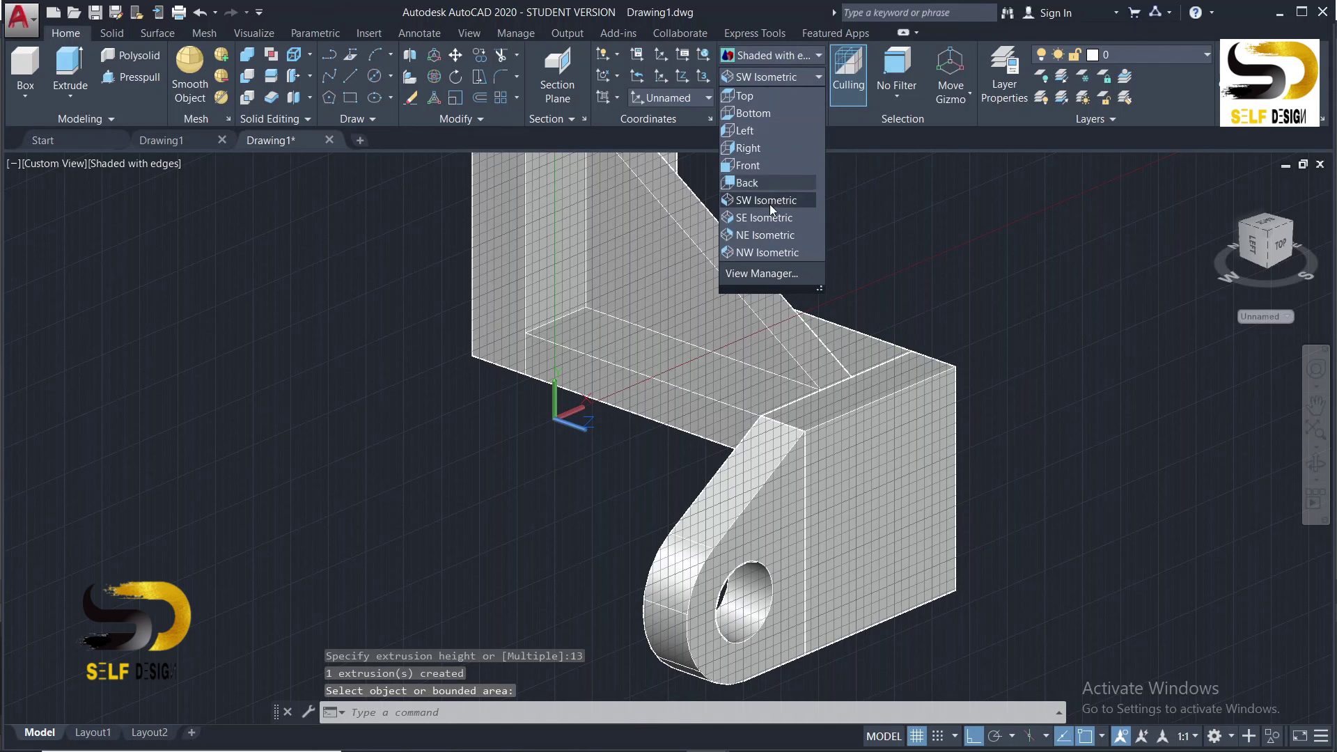
pyautogui.click(769, 199)
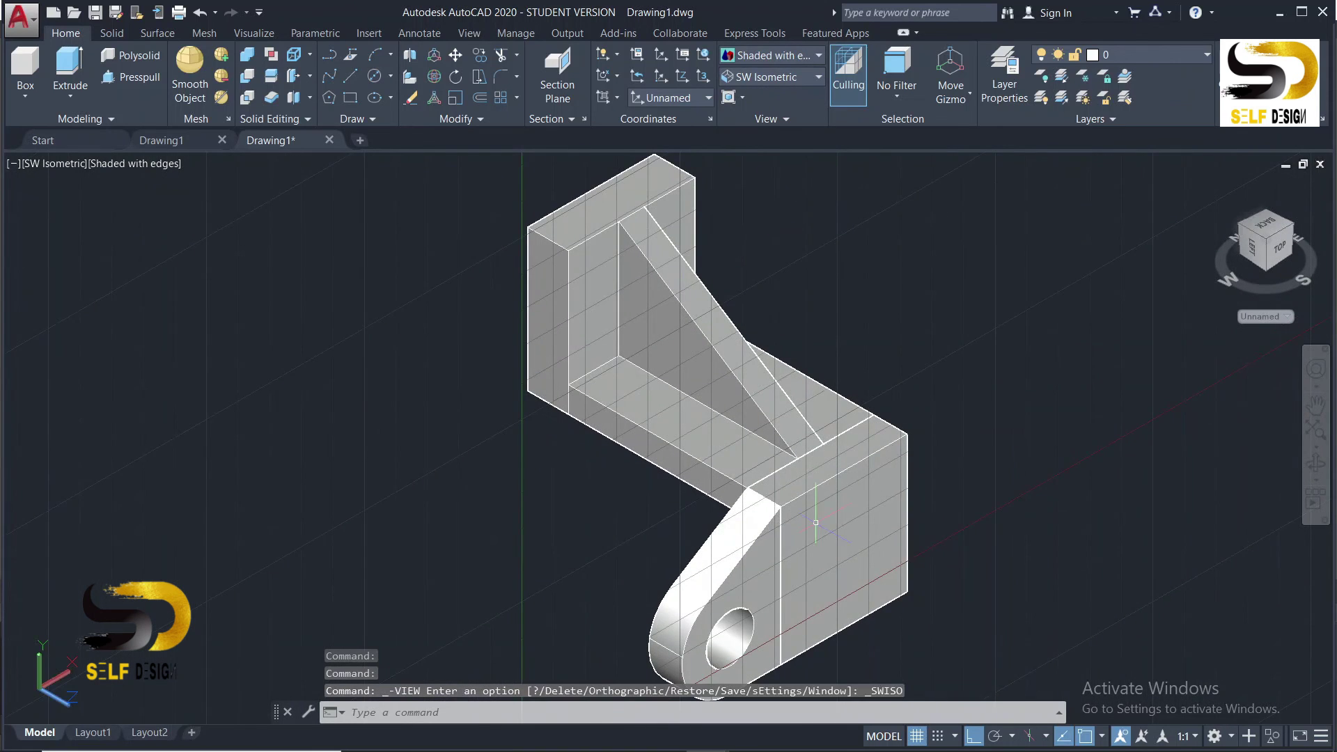